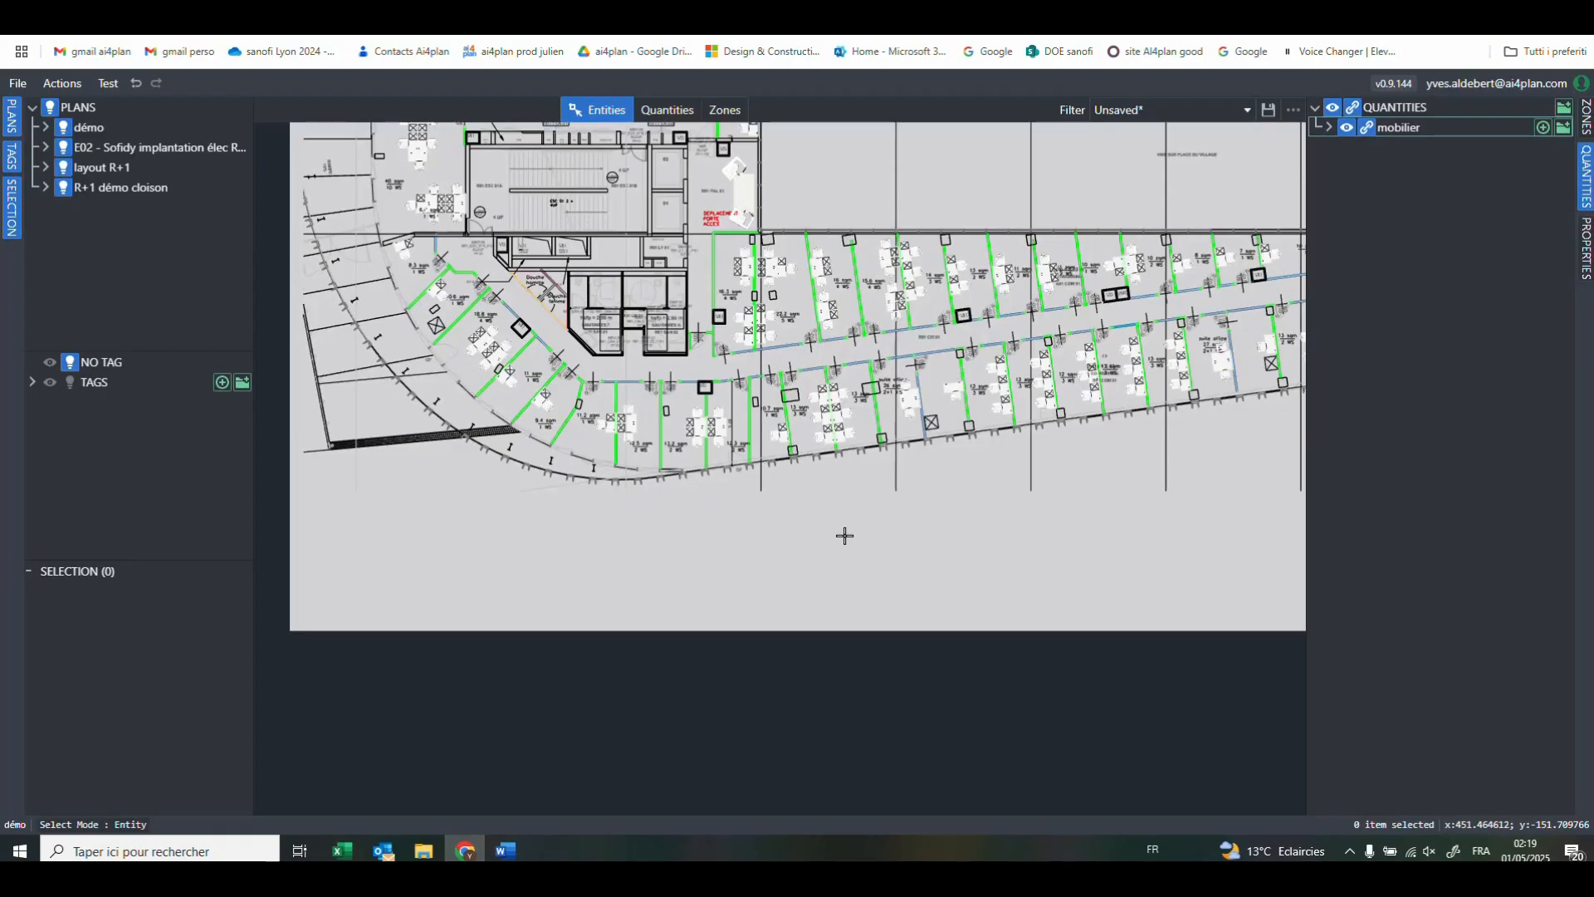
# Examine the office floor plan, the other drawings around it and the linework of the chair symbols
pyautogui.scroll(5, 822, 369)
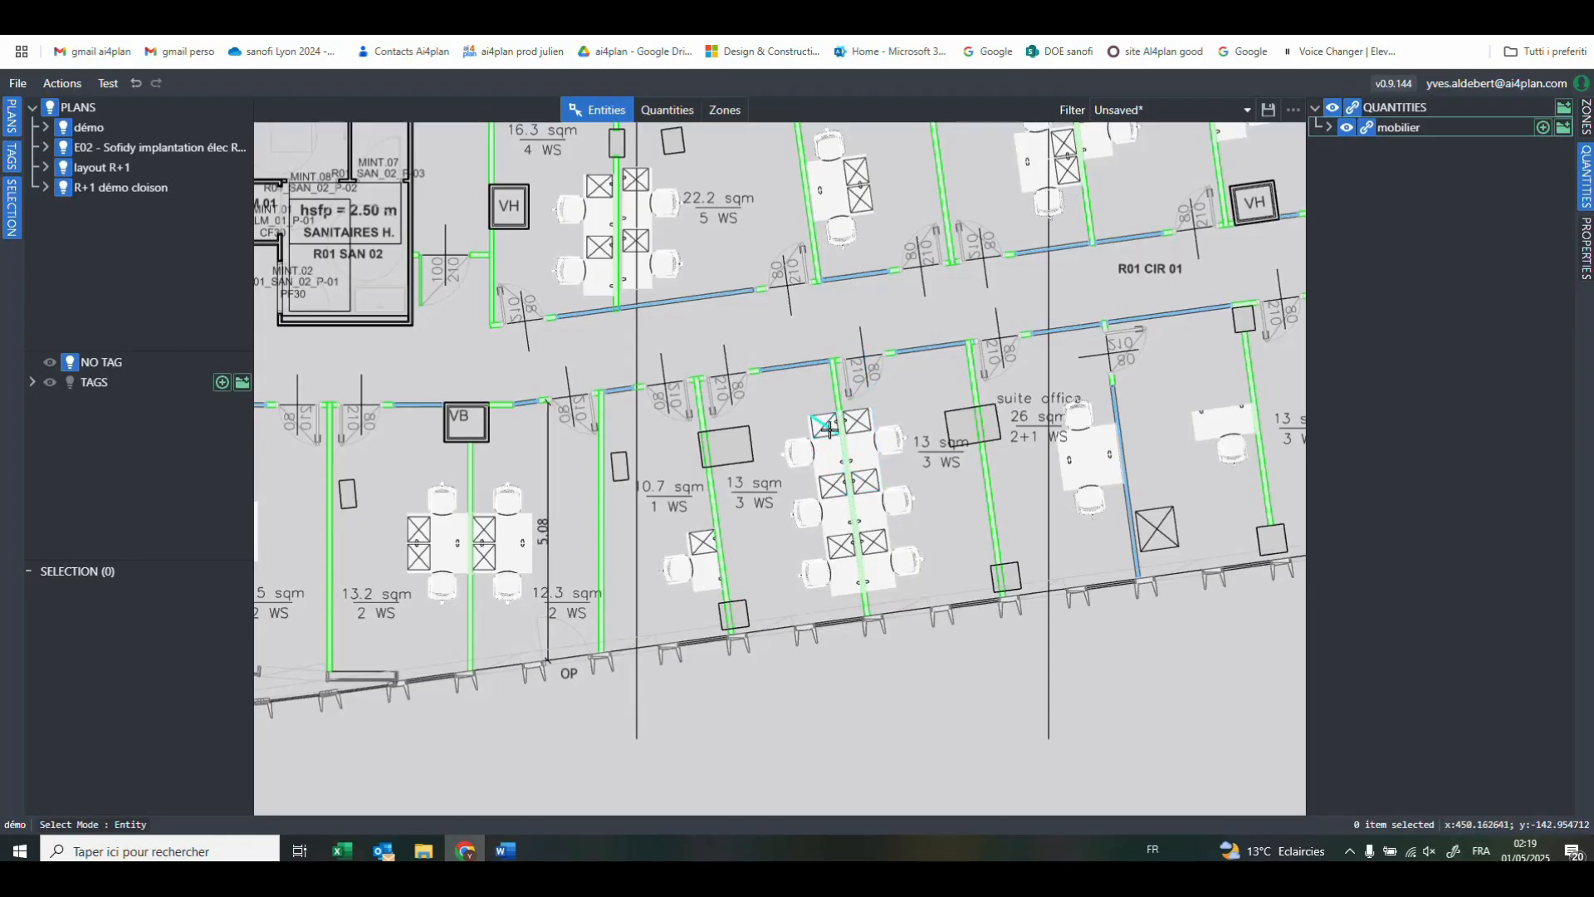
pyautogui.scroll(-6, 828, 429)
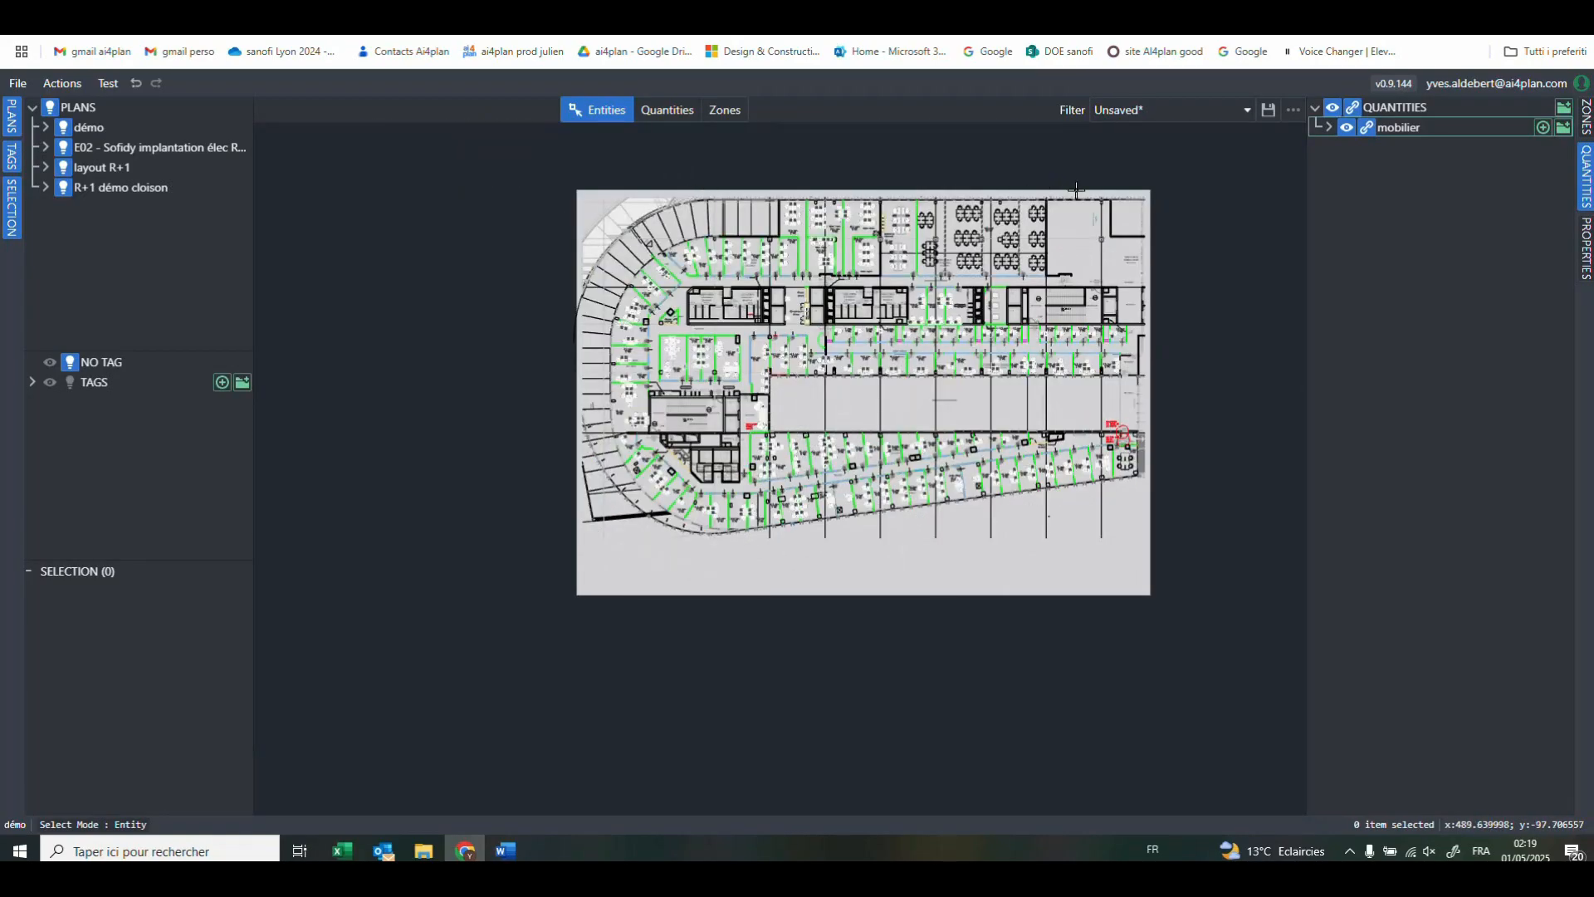
pyautogui.scroll(8, 717, 523)
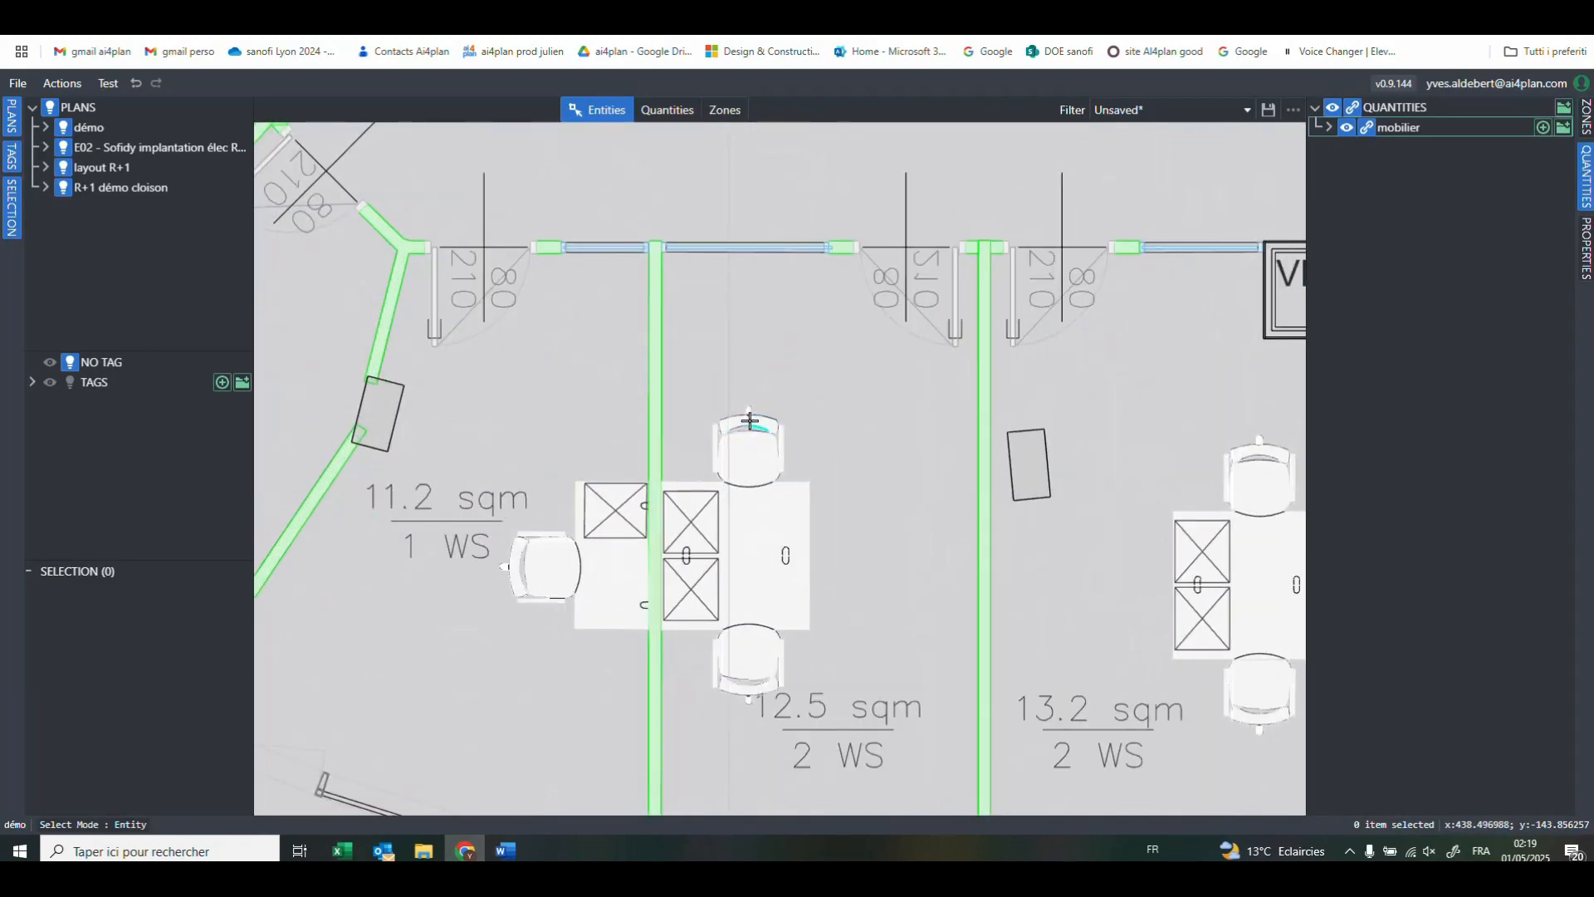
pyautogui.scroll(6, 715, 448)
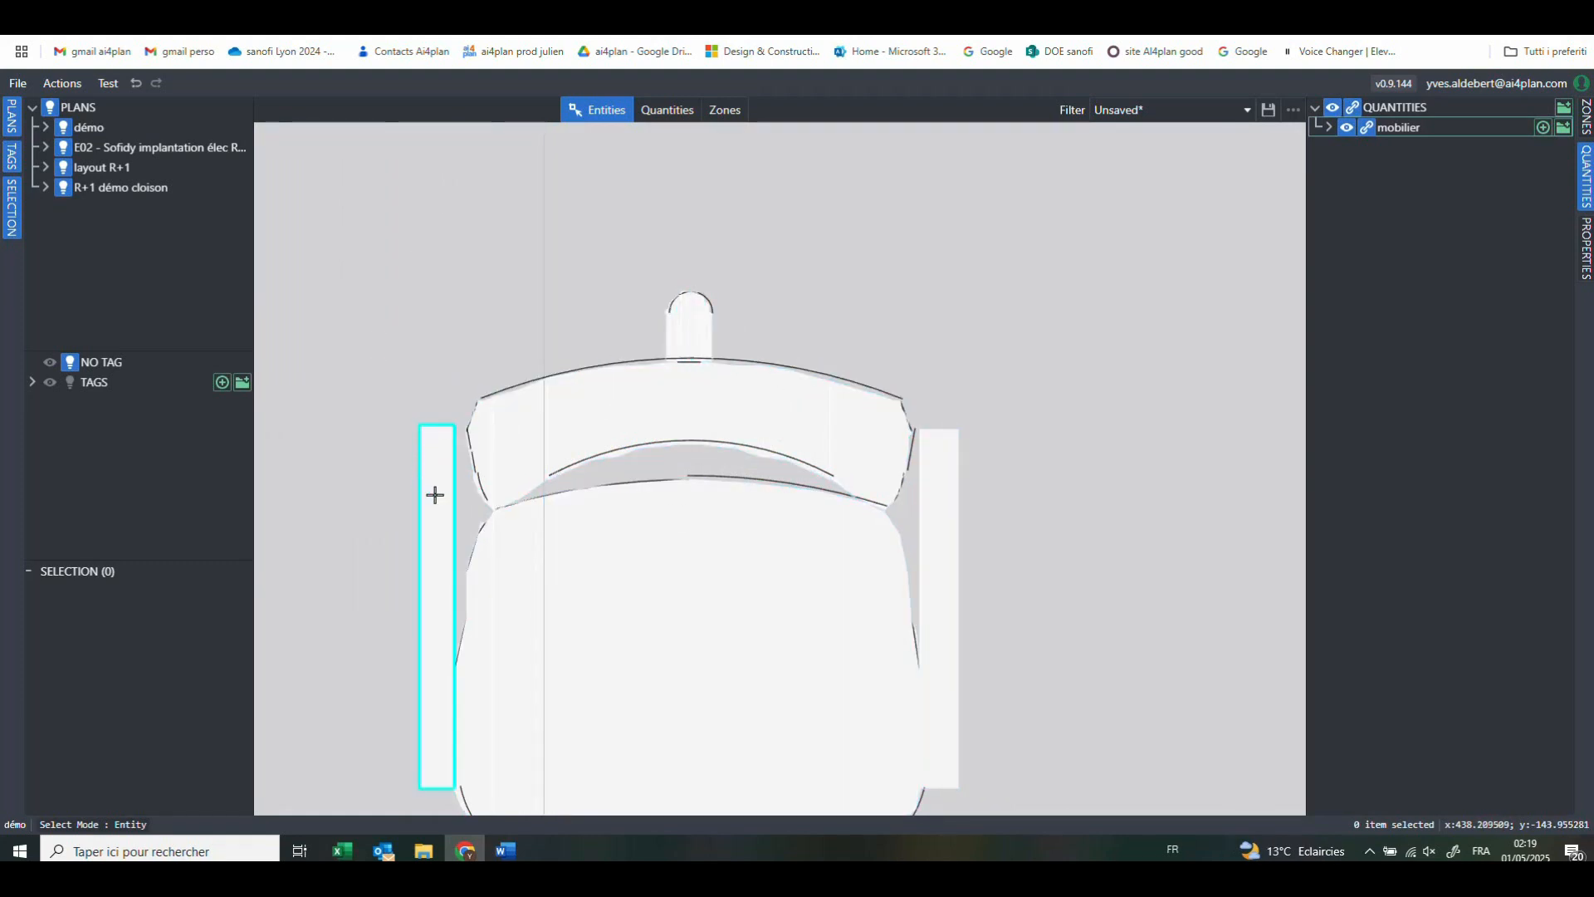
pyautogui.scroll(-5, 429, 495)
pyautogui.scroll(-10, 566, 472)
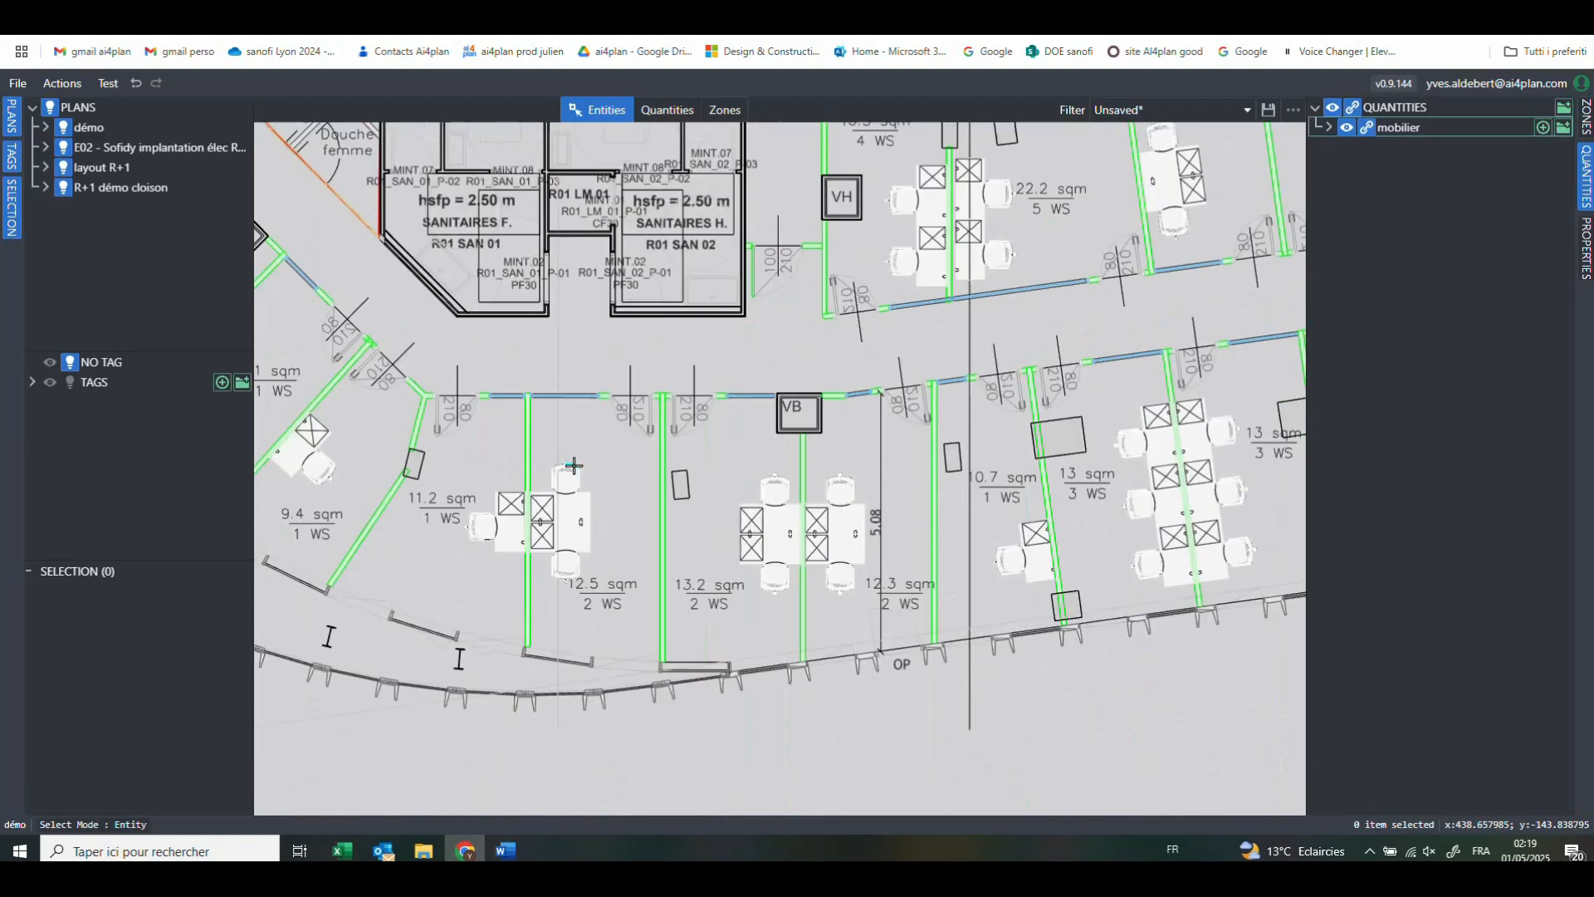
pyautogui.scroll(5, 584, 471)
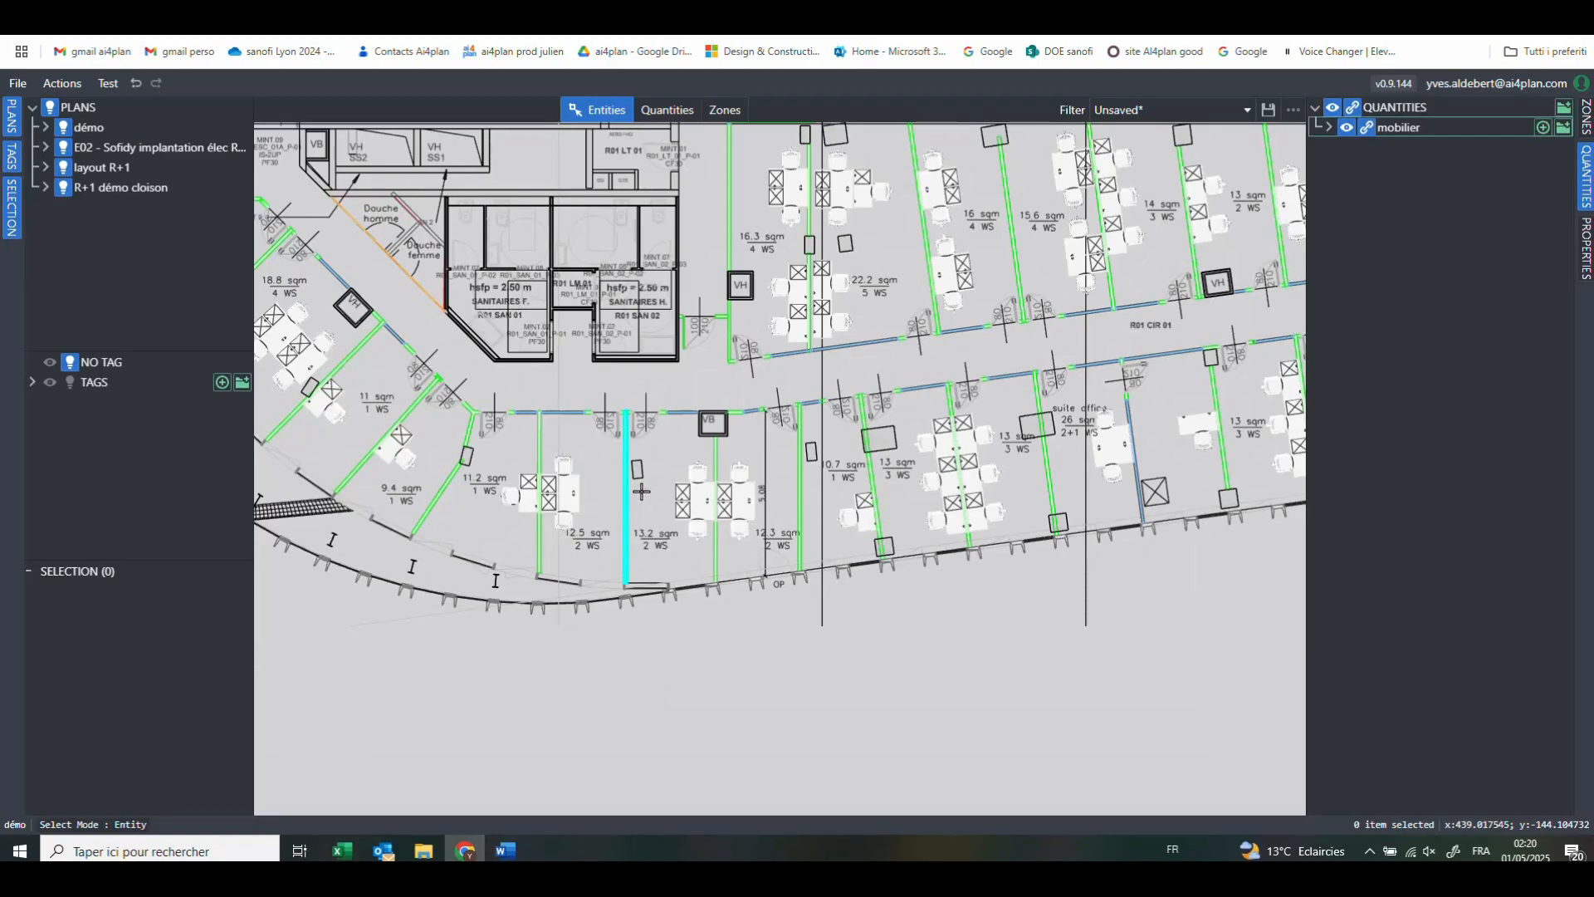
pyautogui.scroll(-10, 658, 583)
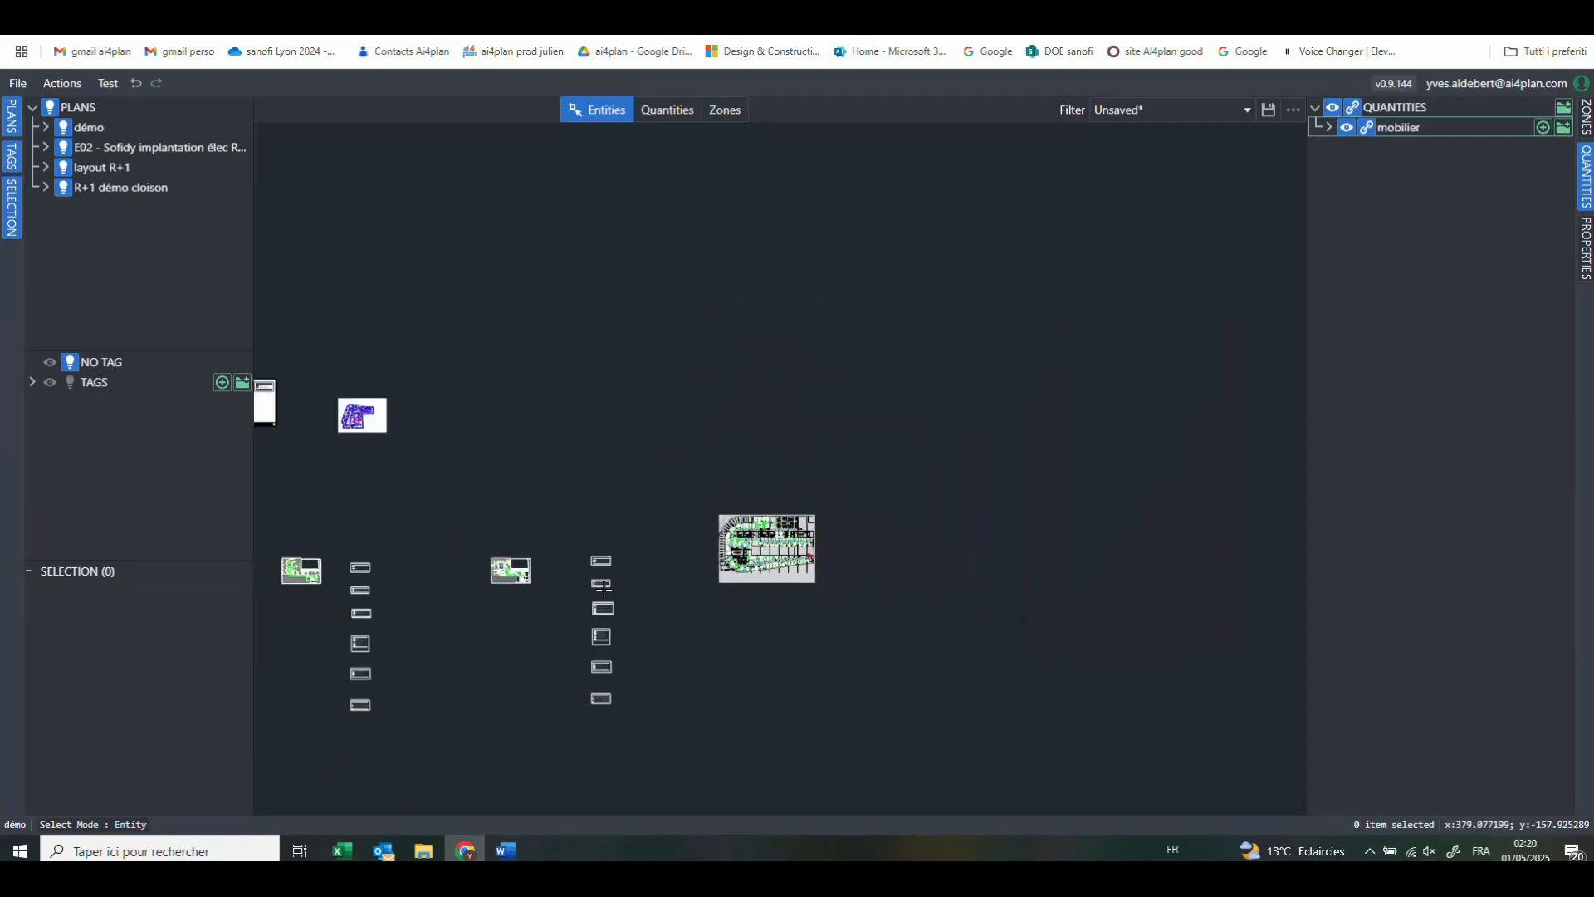
pyautogui.scroll(3, 407, 421)
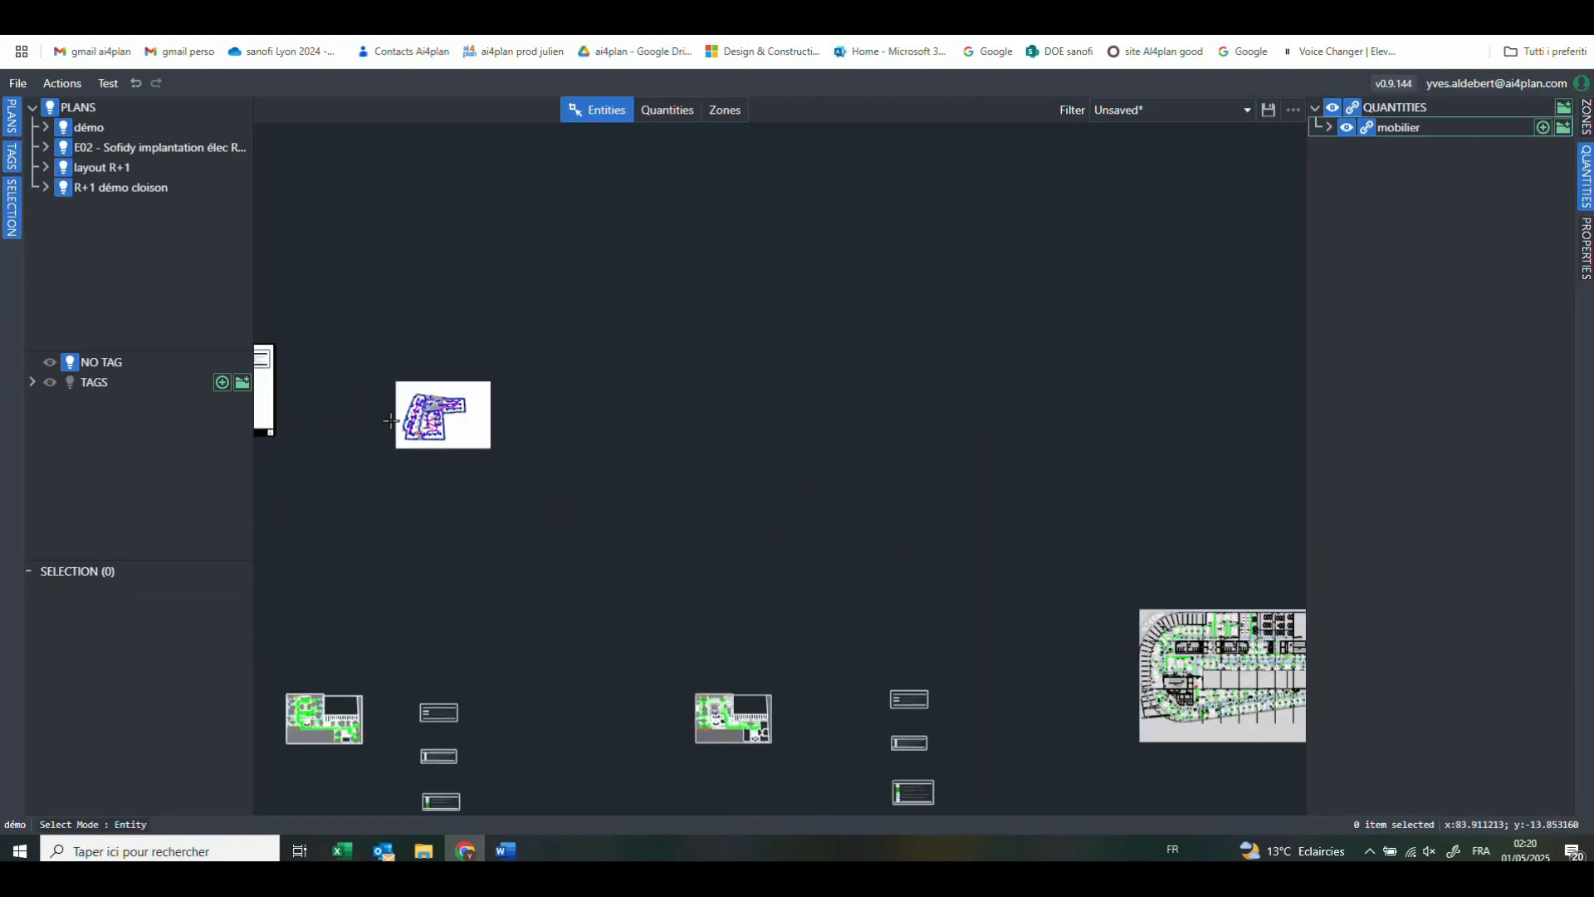
pyautogui.scroll(-3, 391, 417)
pyautogui.scroll(6, 699, 549)
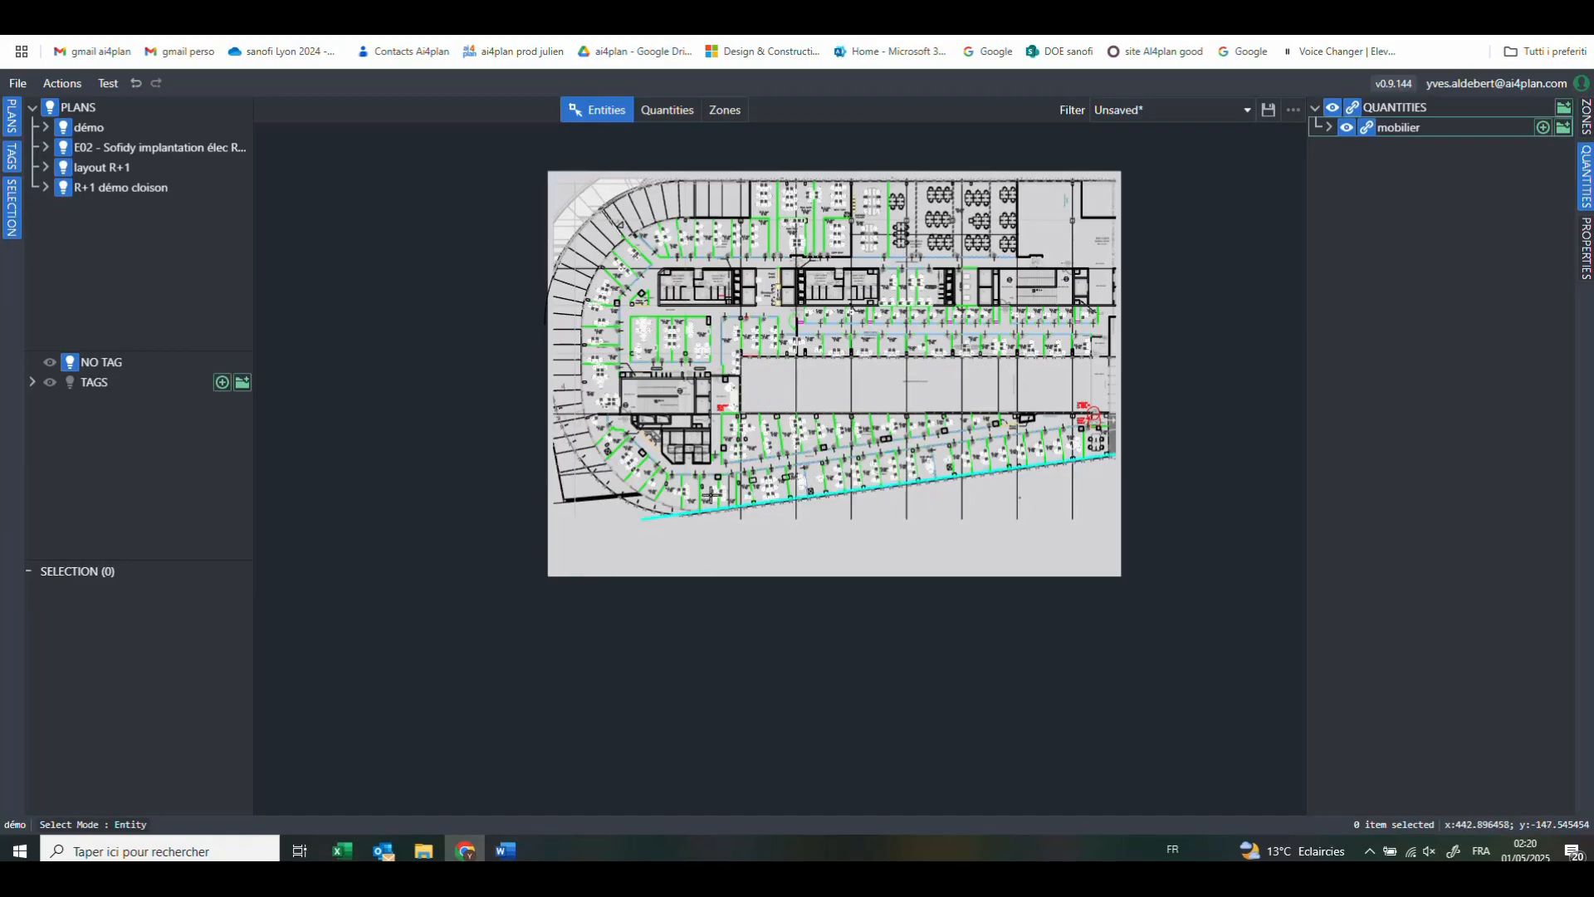
pyautogui.scroll(3, 716, 508)
pyautogui.scroll(2, 761, 542)
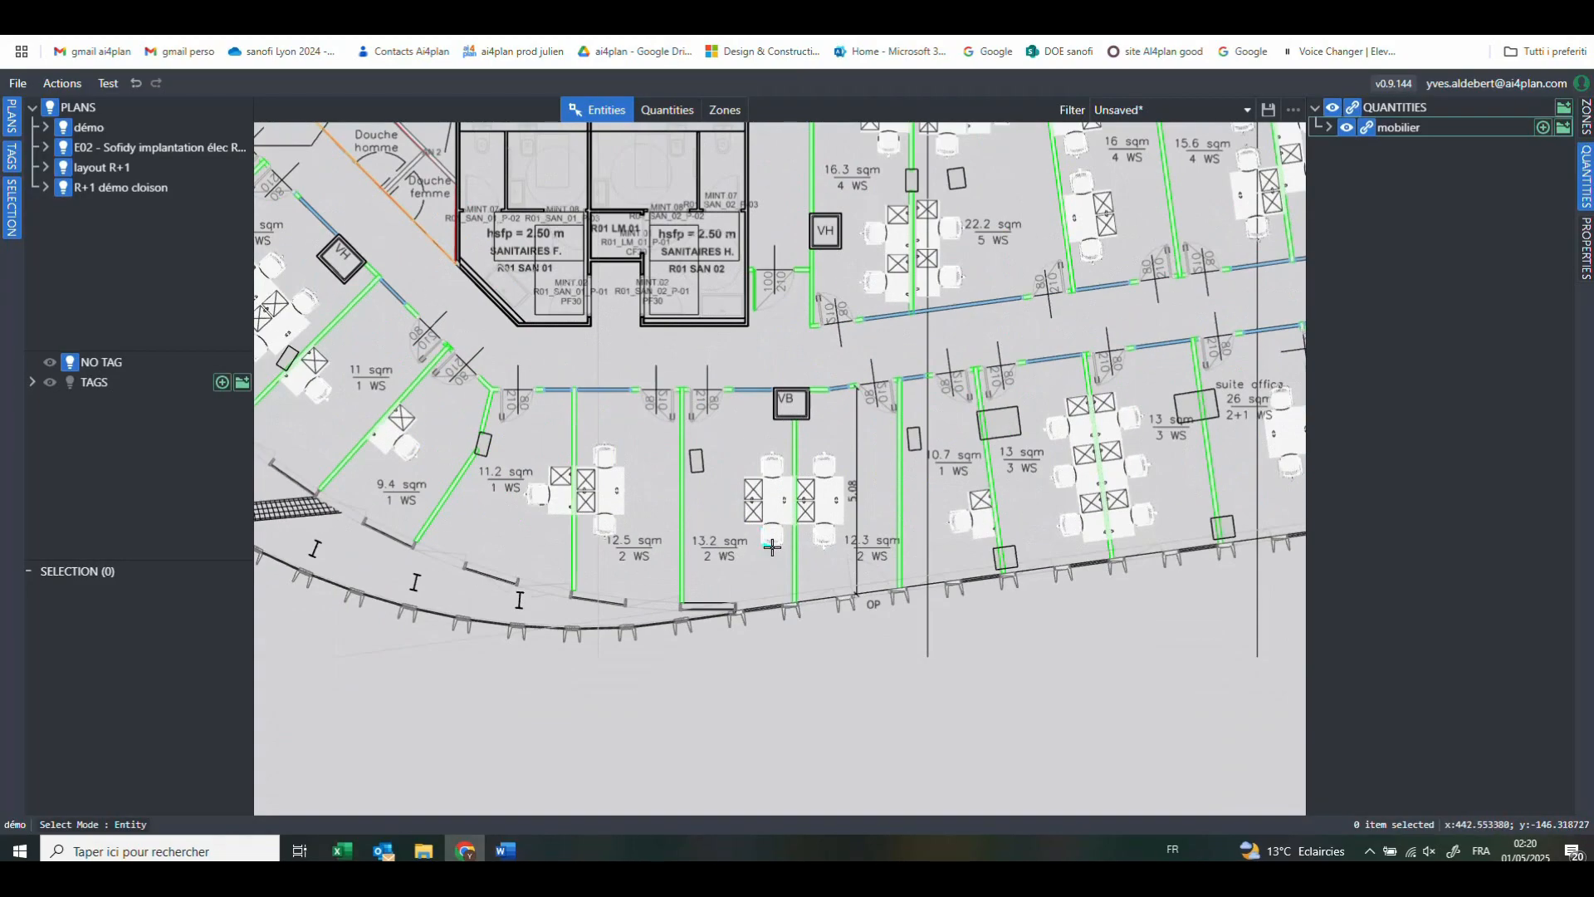
pyautogui.scroll(10, 777, 513)
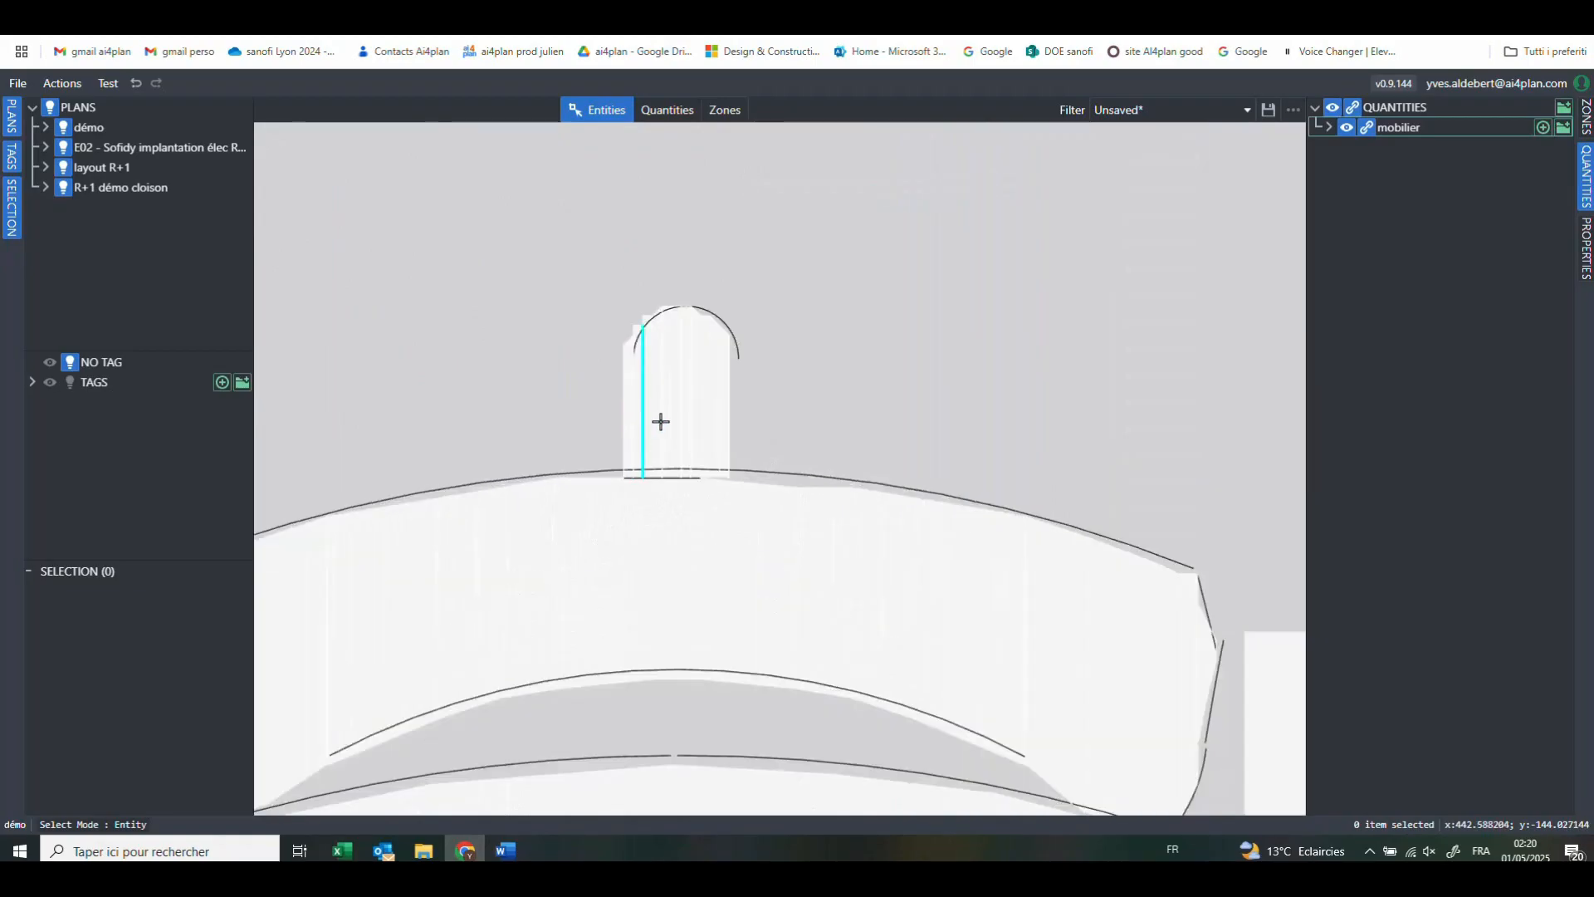
pyautogui.scroll(-3, 537, 423)
pyautogui.scroll(3, 804, 465)
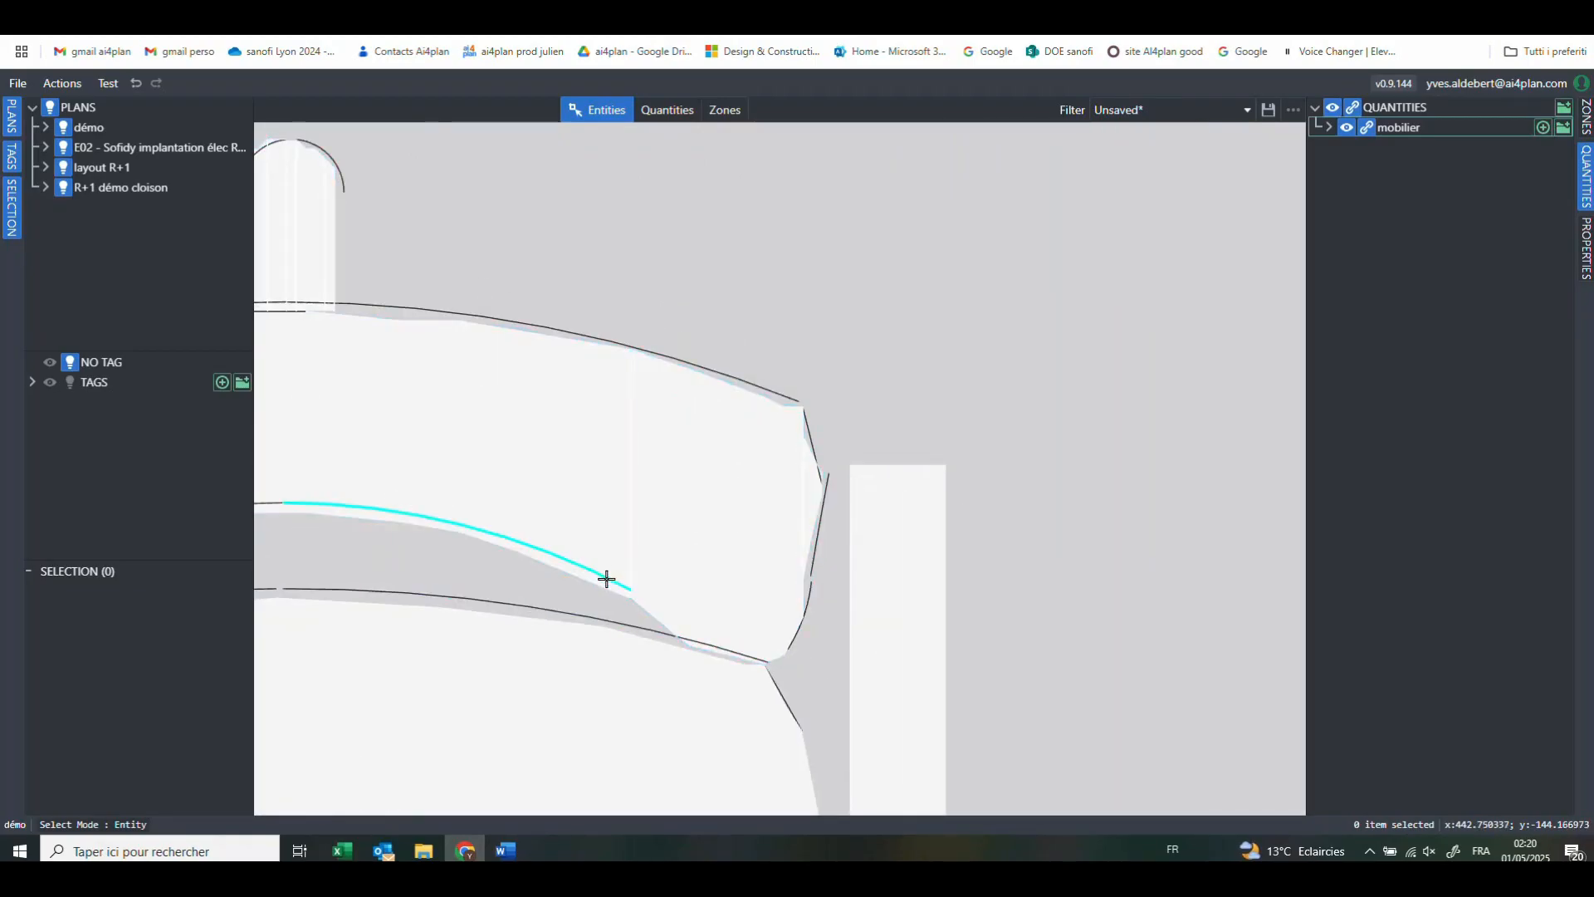
# Select all linework of the upper chair in the 13.2 sqm office, including the curved front edge of the seat
pyautogui.scroll(-3, 610, 576)
pyautogui.scroll(-3, 697, 372)
pyautogui.scroll(-3, 720, 360)
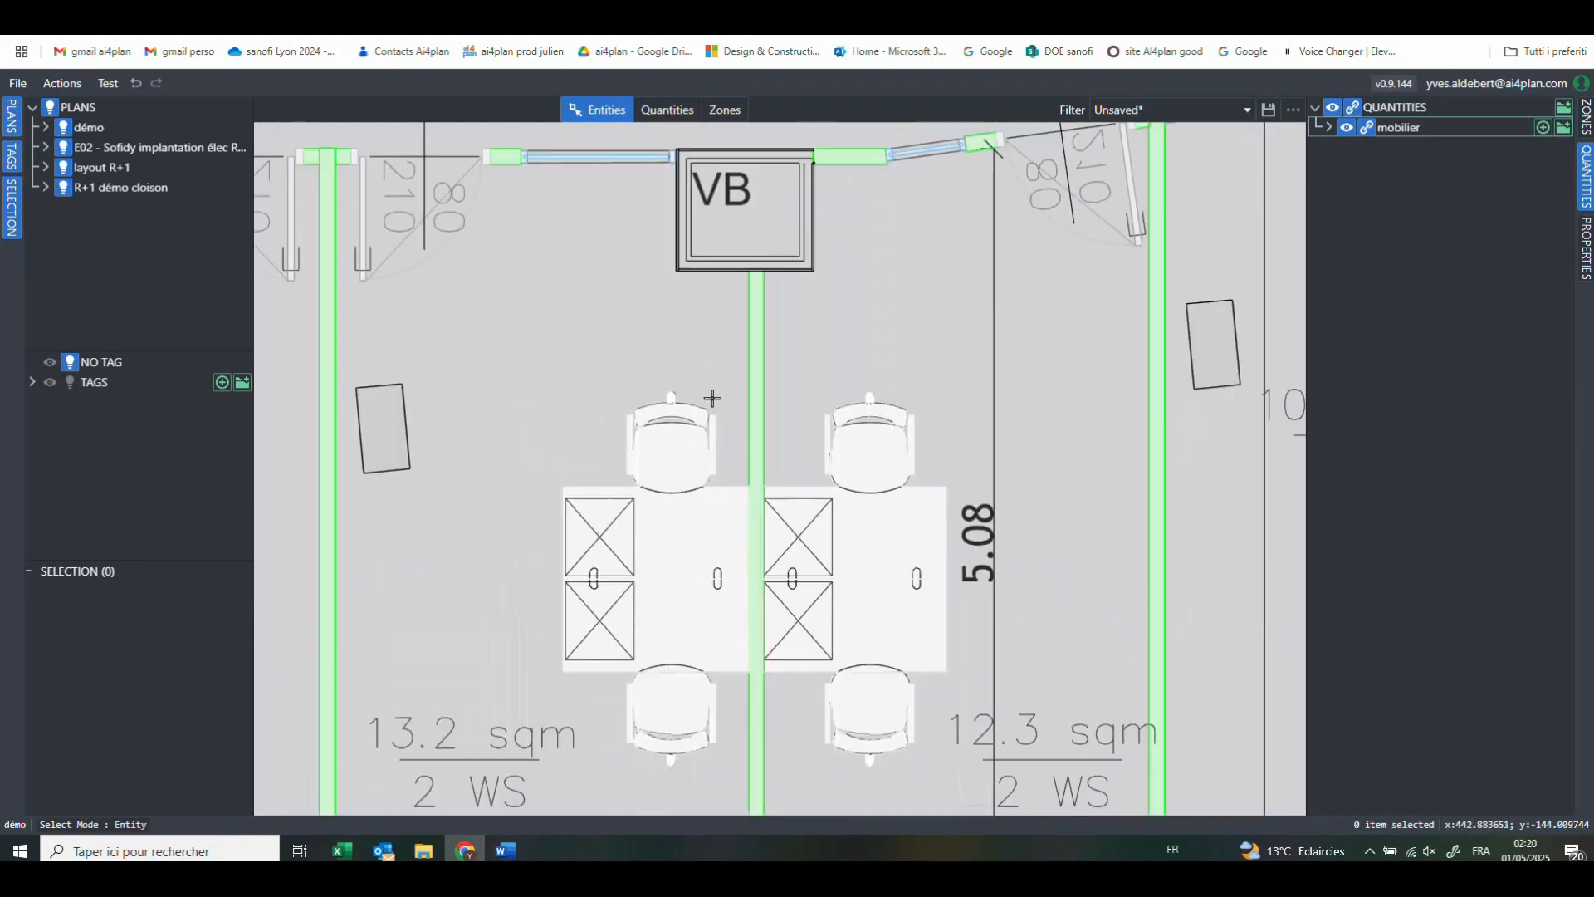
pyautogui.moveTo(595, 378); pyautogui.dragTo(737, 489)
pyautogui.scroll(5, 689, 490)
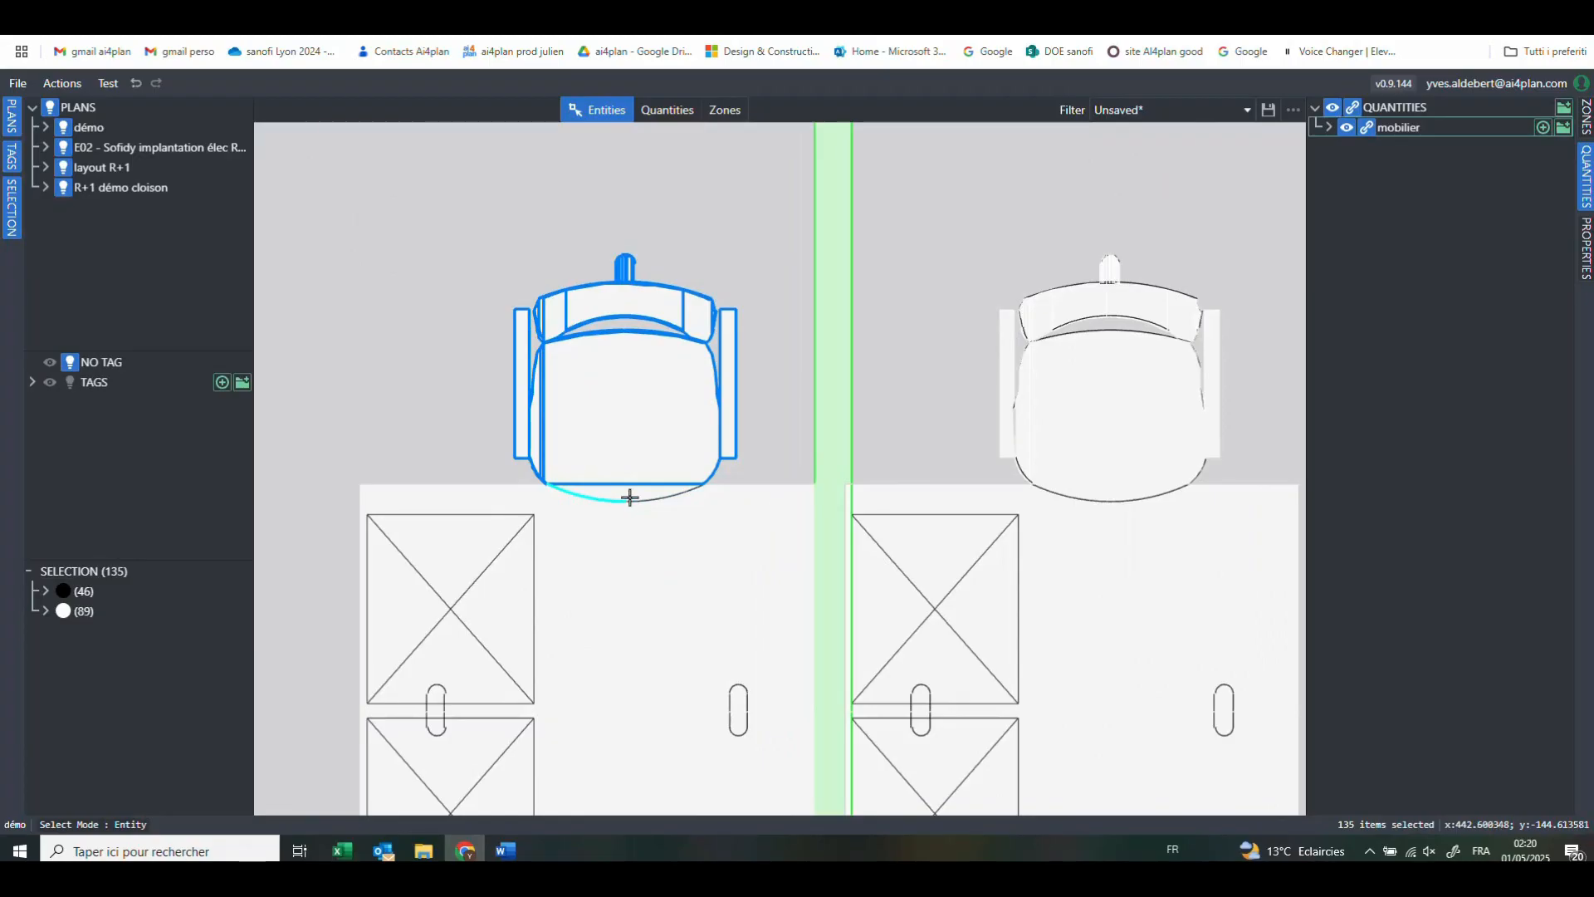
pyautogui.keyDown('shift'); pyautogui.click(651, 498); pyautogui.keyUp('shift')
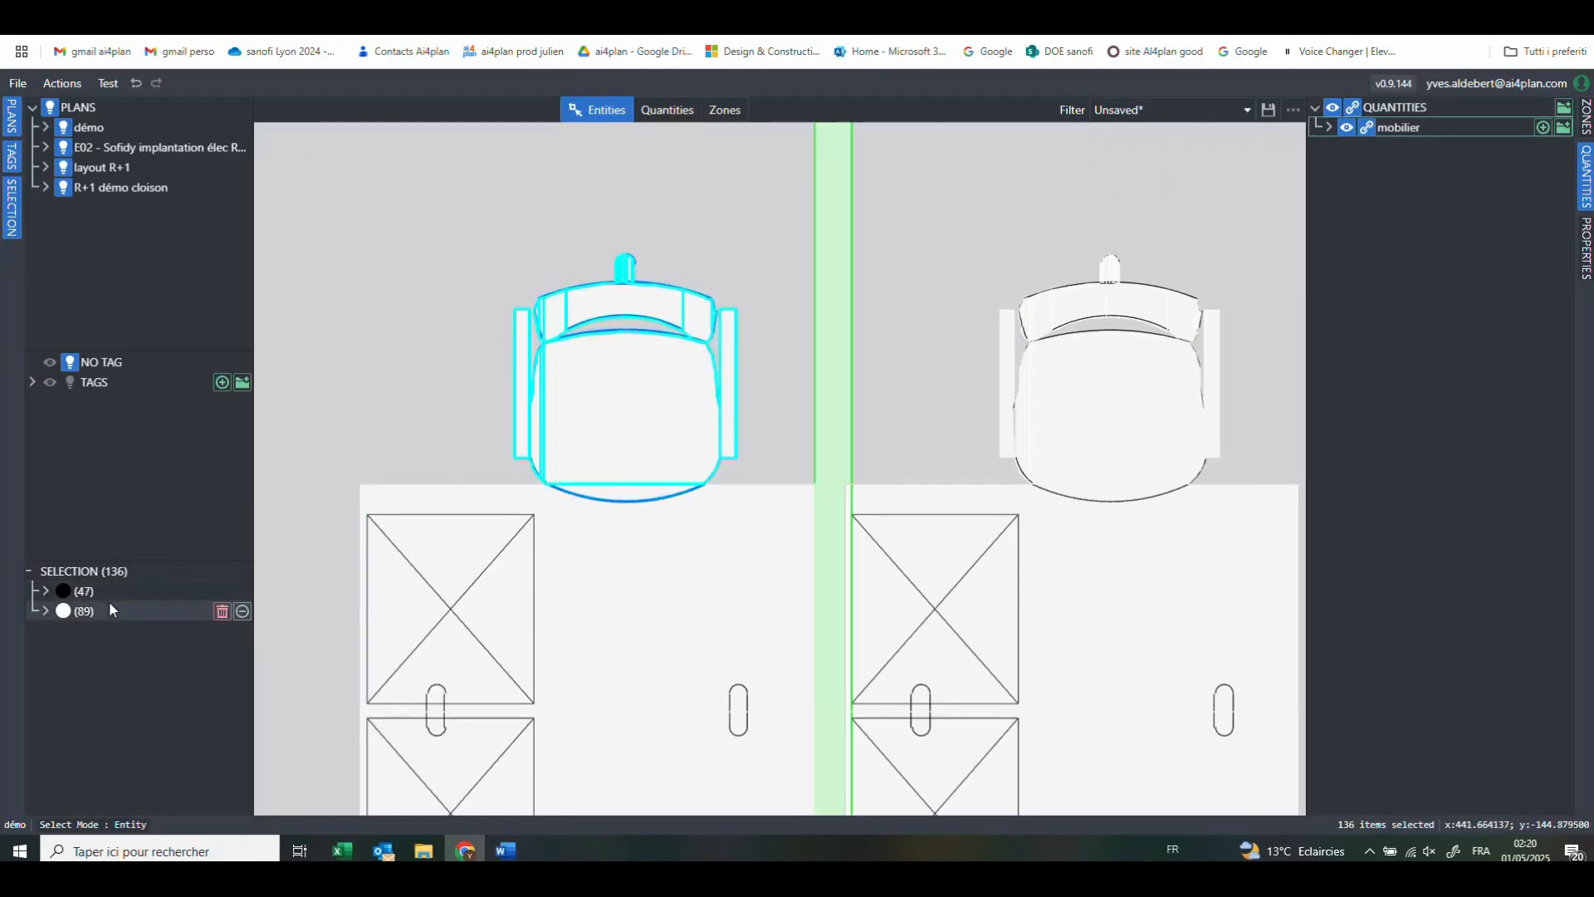
# Run a number quantity search from the selected chair, storing the matches as a new quantity named "siège" in the mobilier folder
pyautogui.rightClick(465, 322)
pyautogui.moveTo(543, 342)
pyautogui.click(738, 349)
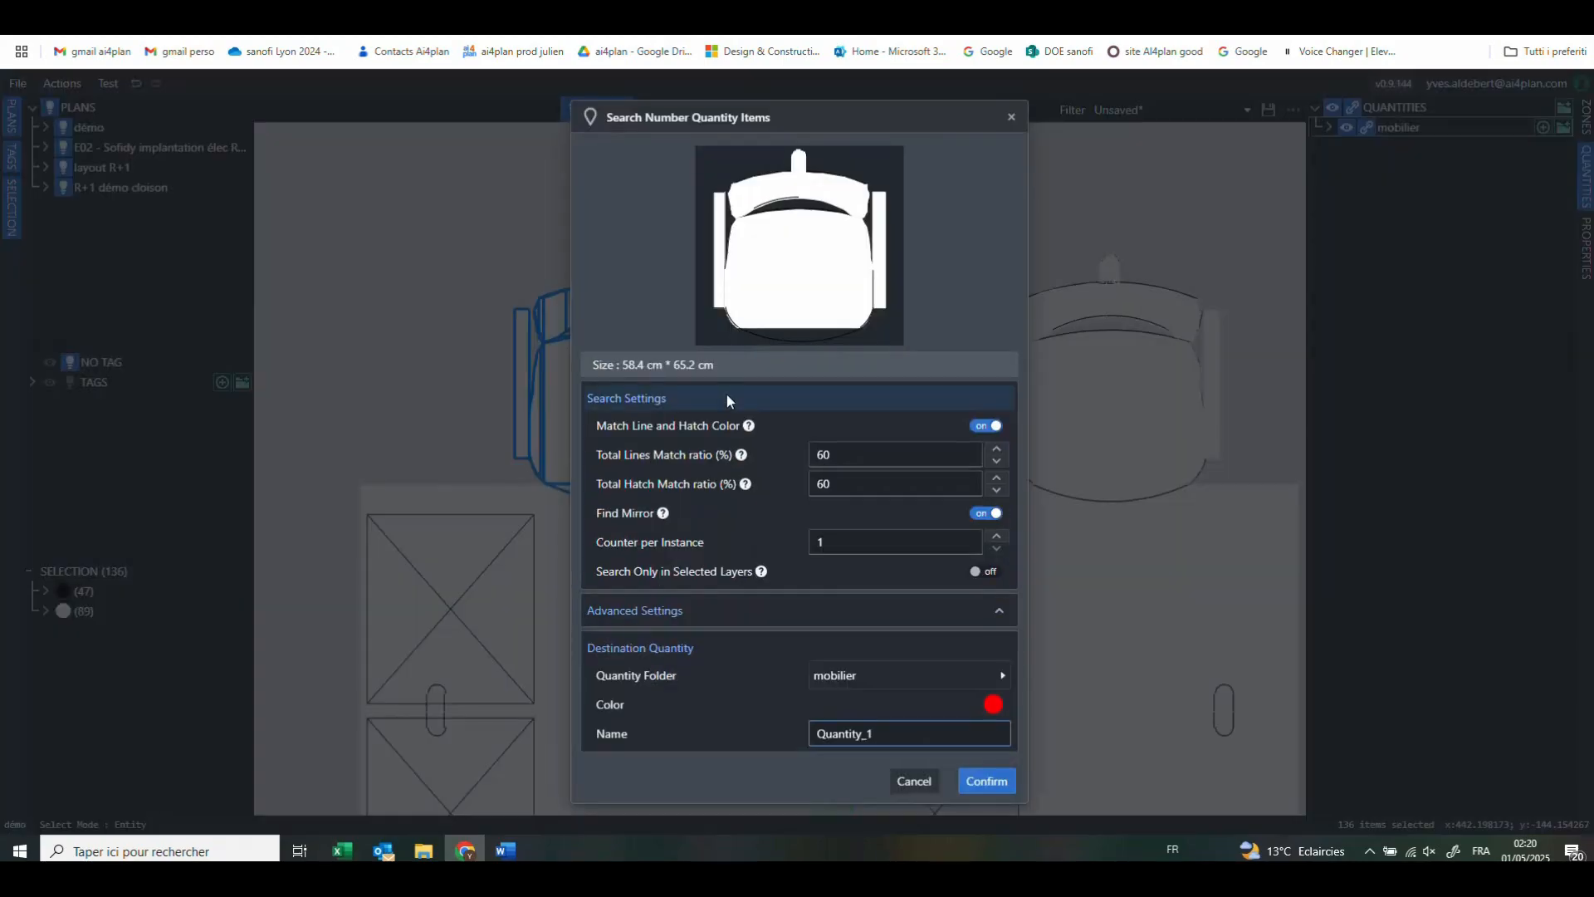
pyautogui.doubleClick(900, 724)
pyautogui.write('si')
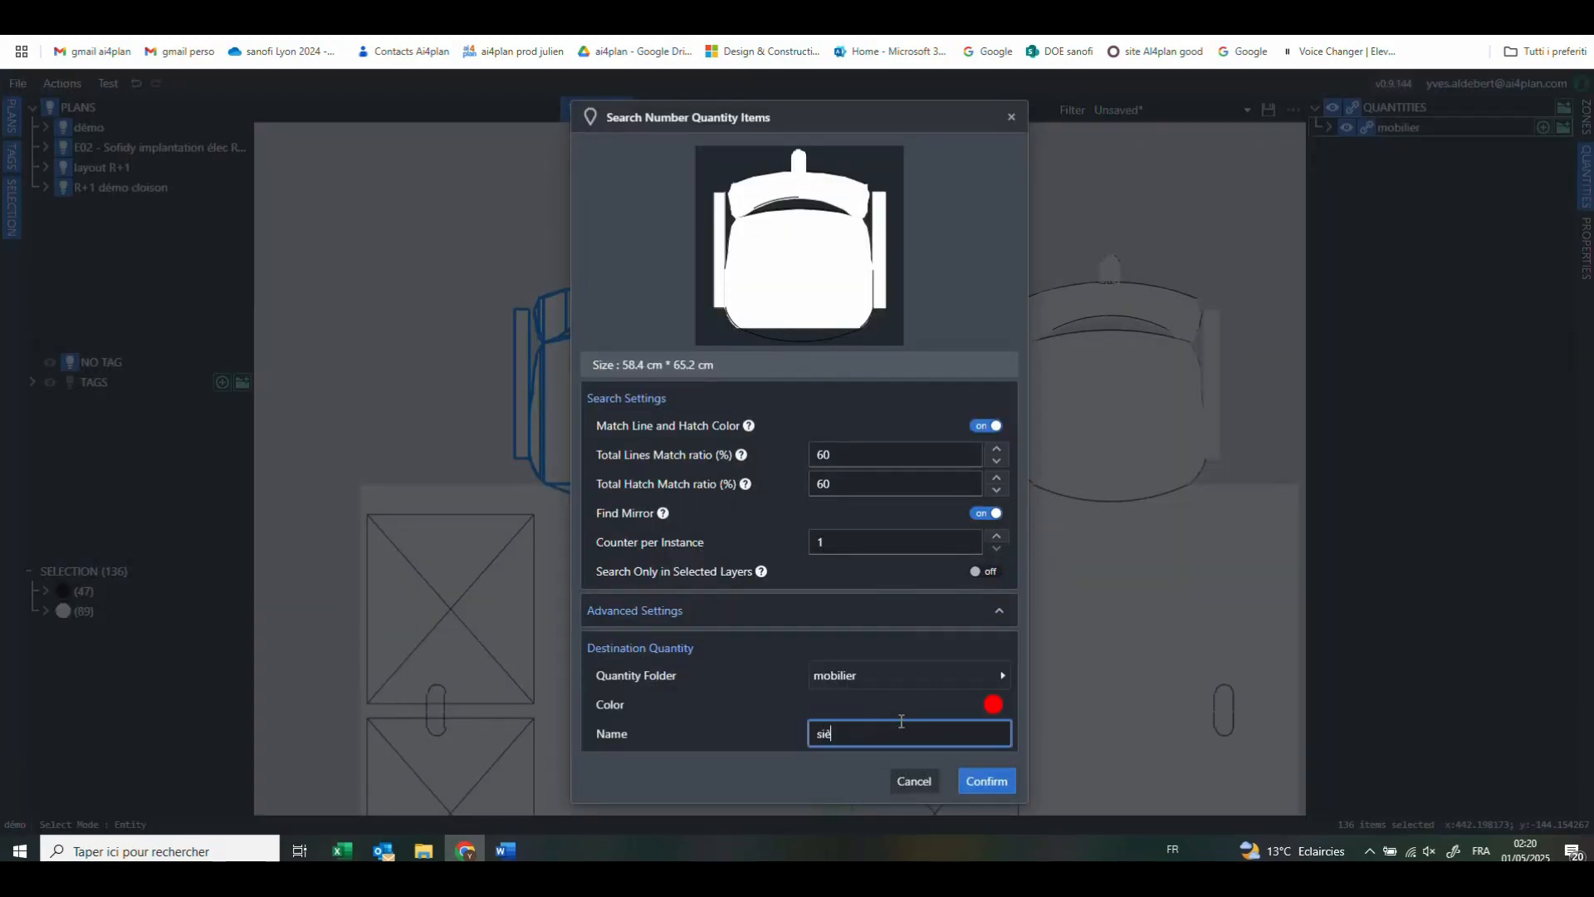
pyautogui.write('ège')
pyautogui.click(967, 782)
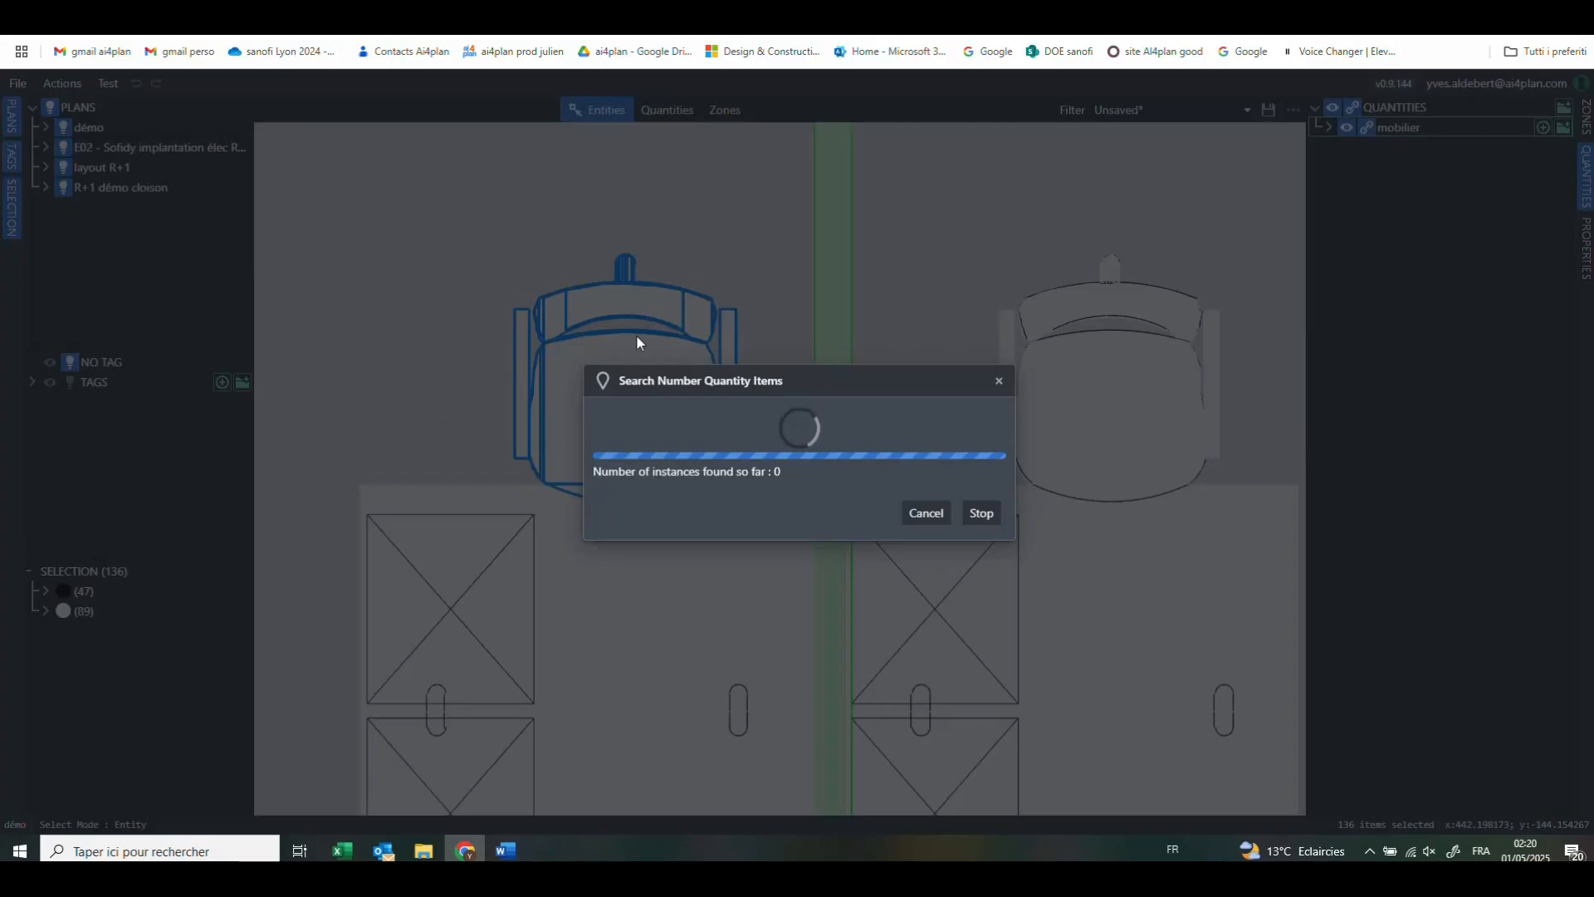
pyautogui.click(452, 357)
# Find the unmarked chair in the 13.7 sqm office and select its complete linework, leaving out the adjoining desk
pyautogui.scroll(-8, 452, 359)
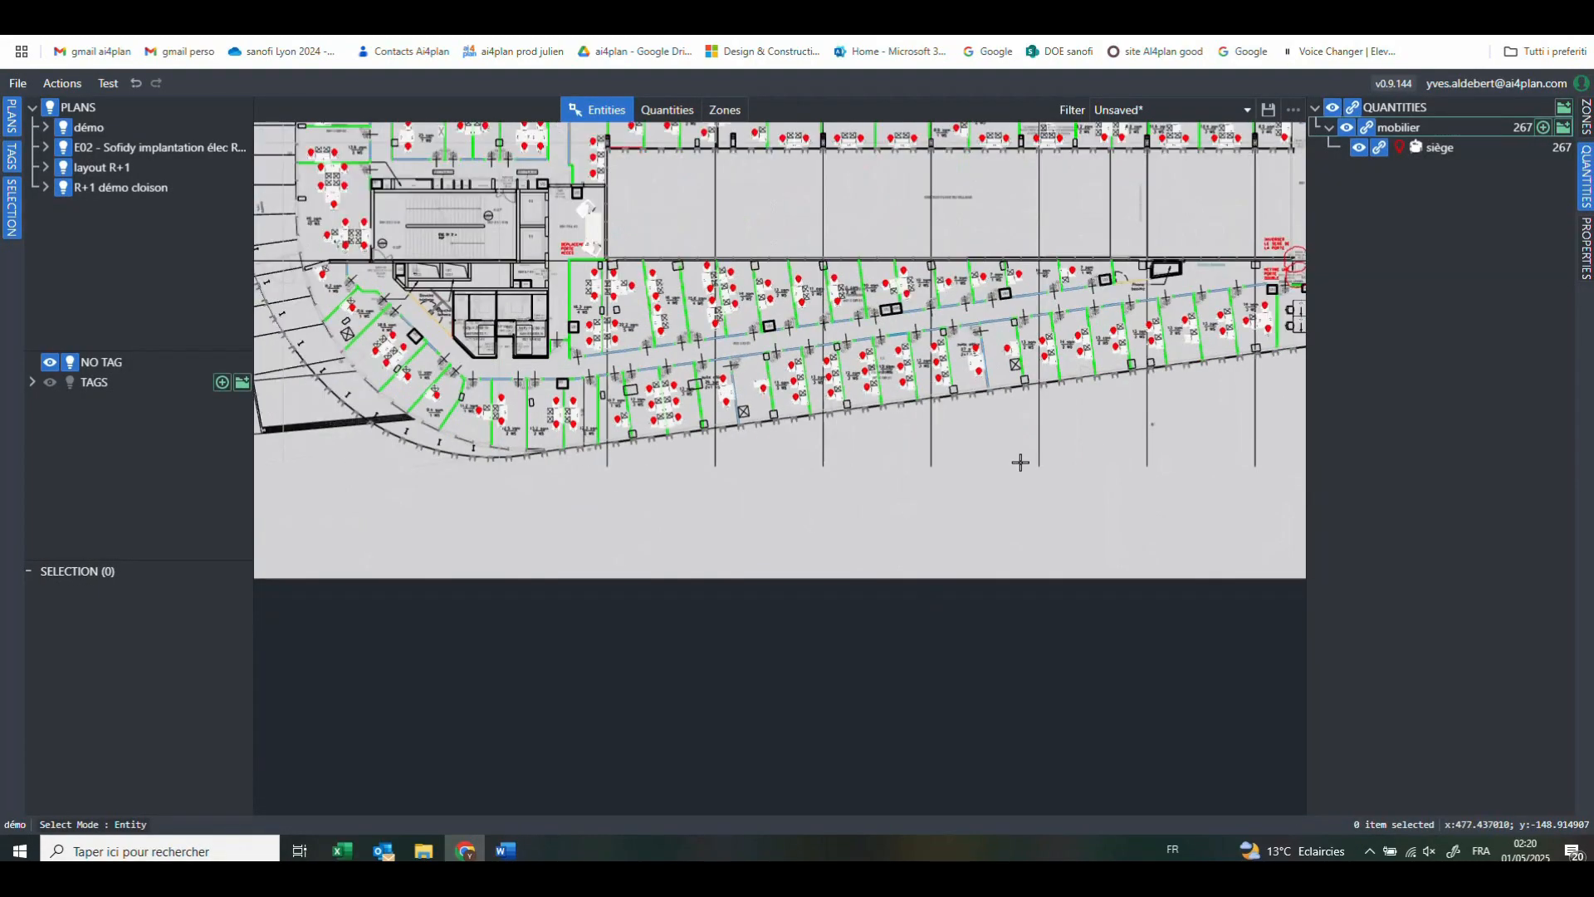
pyautogui.scroll(-3, 1020, 462)
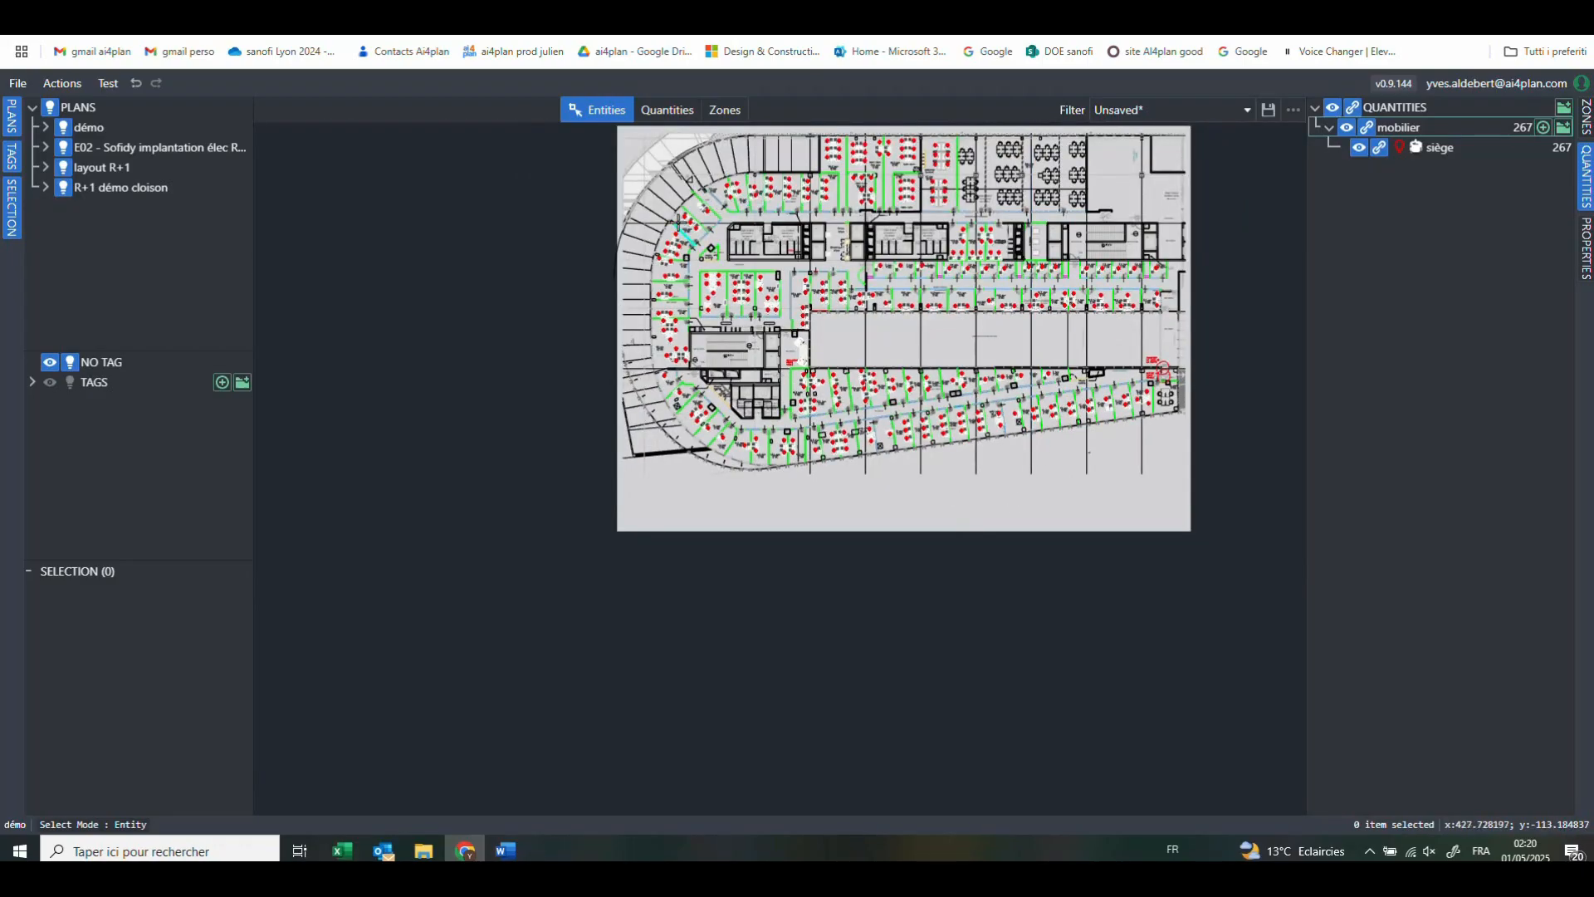
pyautogui.scroll(3, 859, 396)
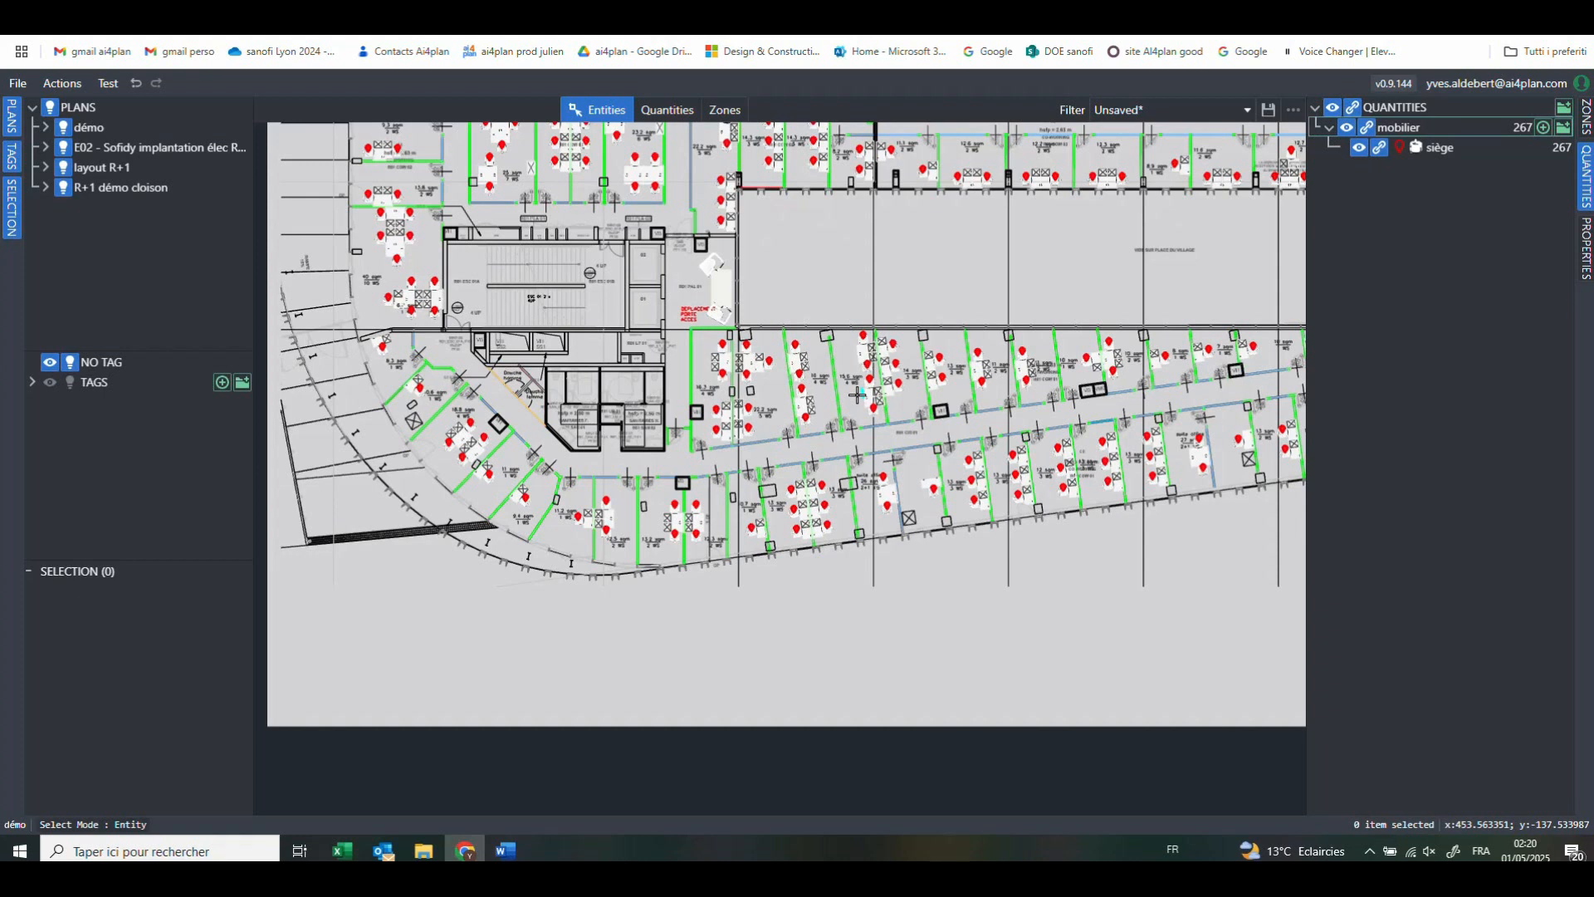
pyautogui.scroll(-3, 772, 498)
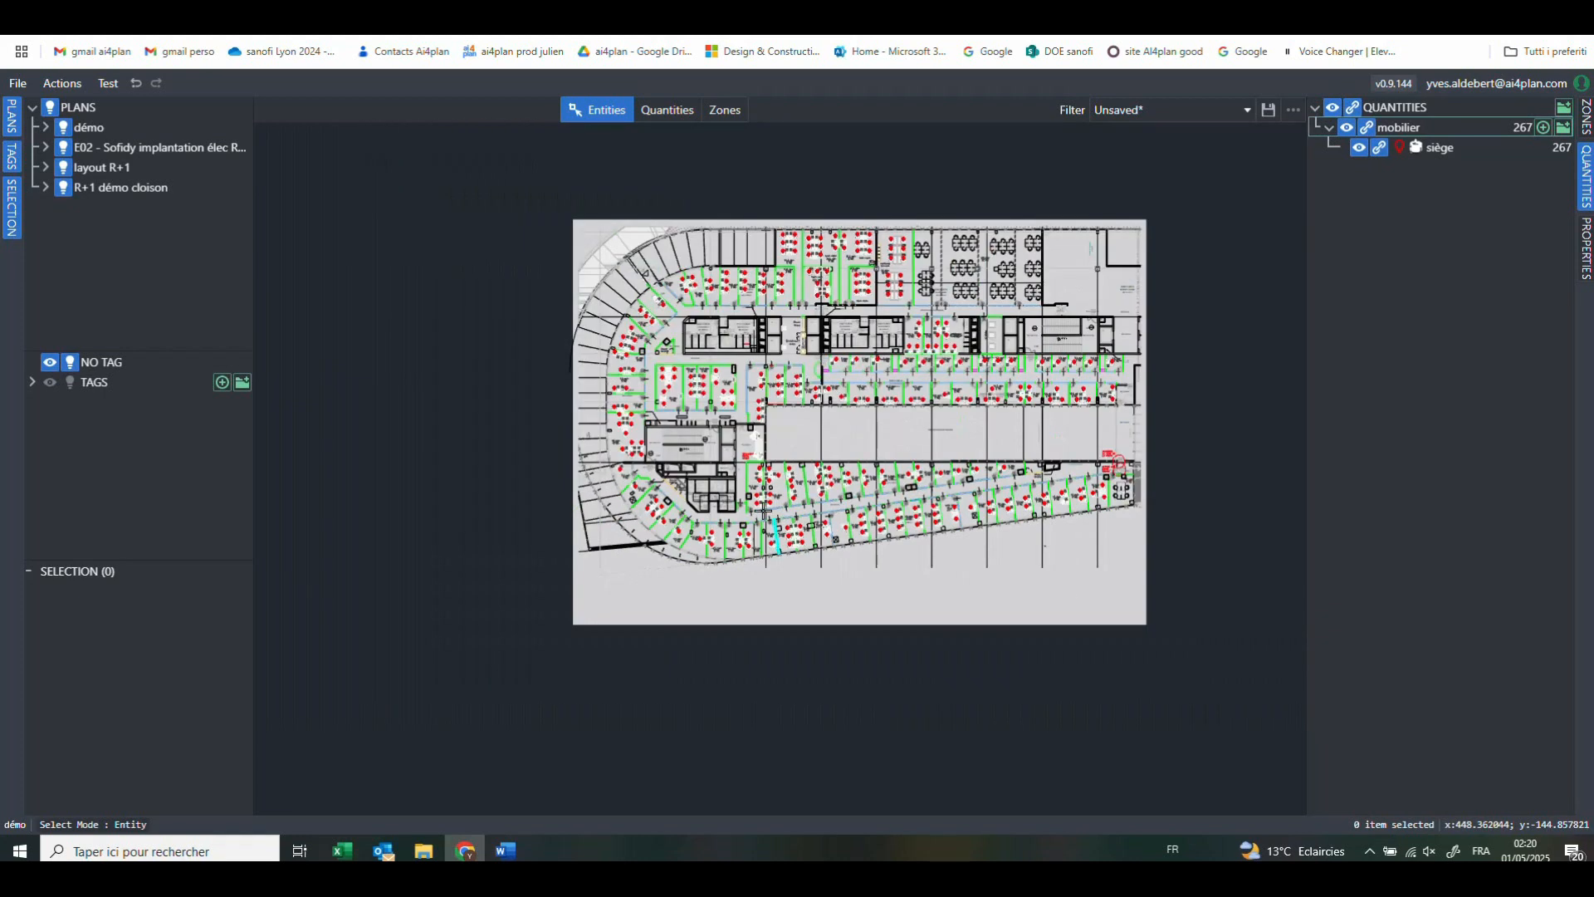
pyautogui.scroll(5, 659, 309)
pyautogui.scroll(6, 755, 332)
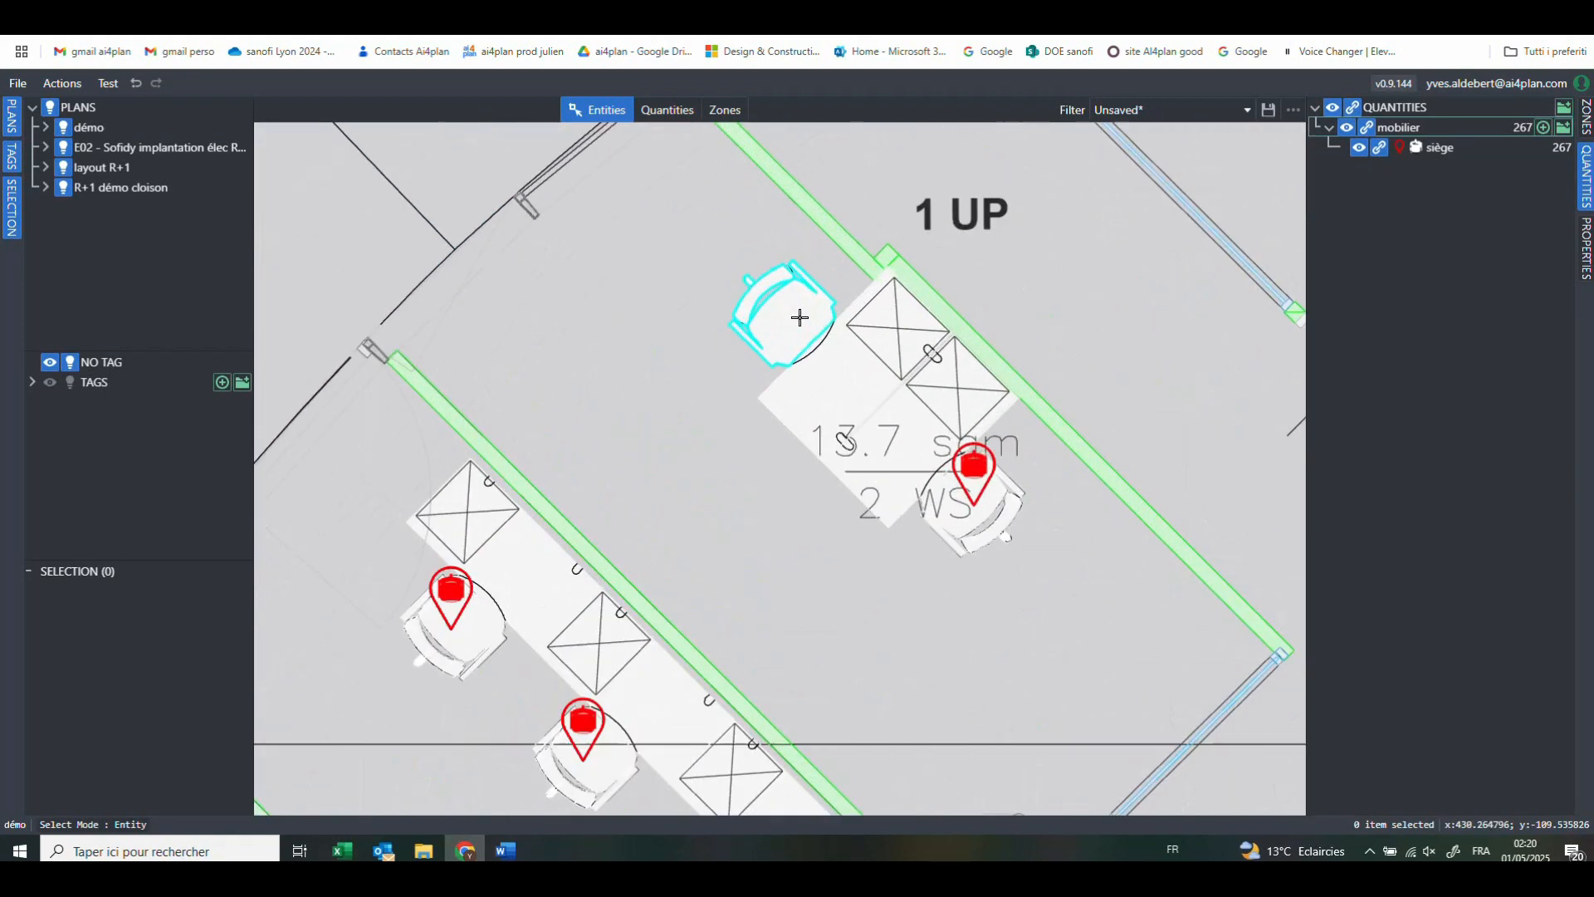
pyautogui.moveTo(725, 260); pyautogui.dragTo(813, 347)
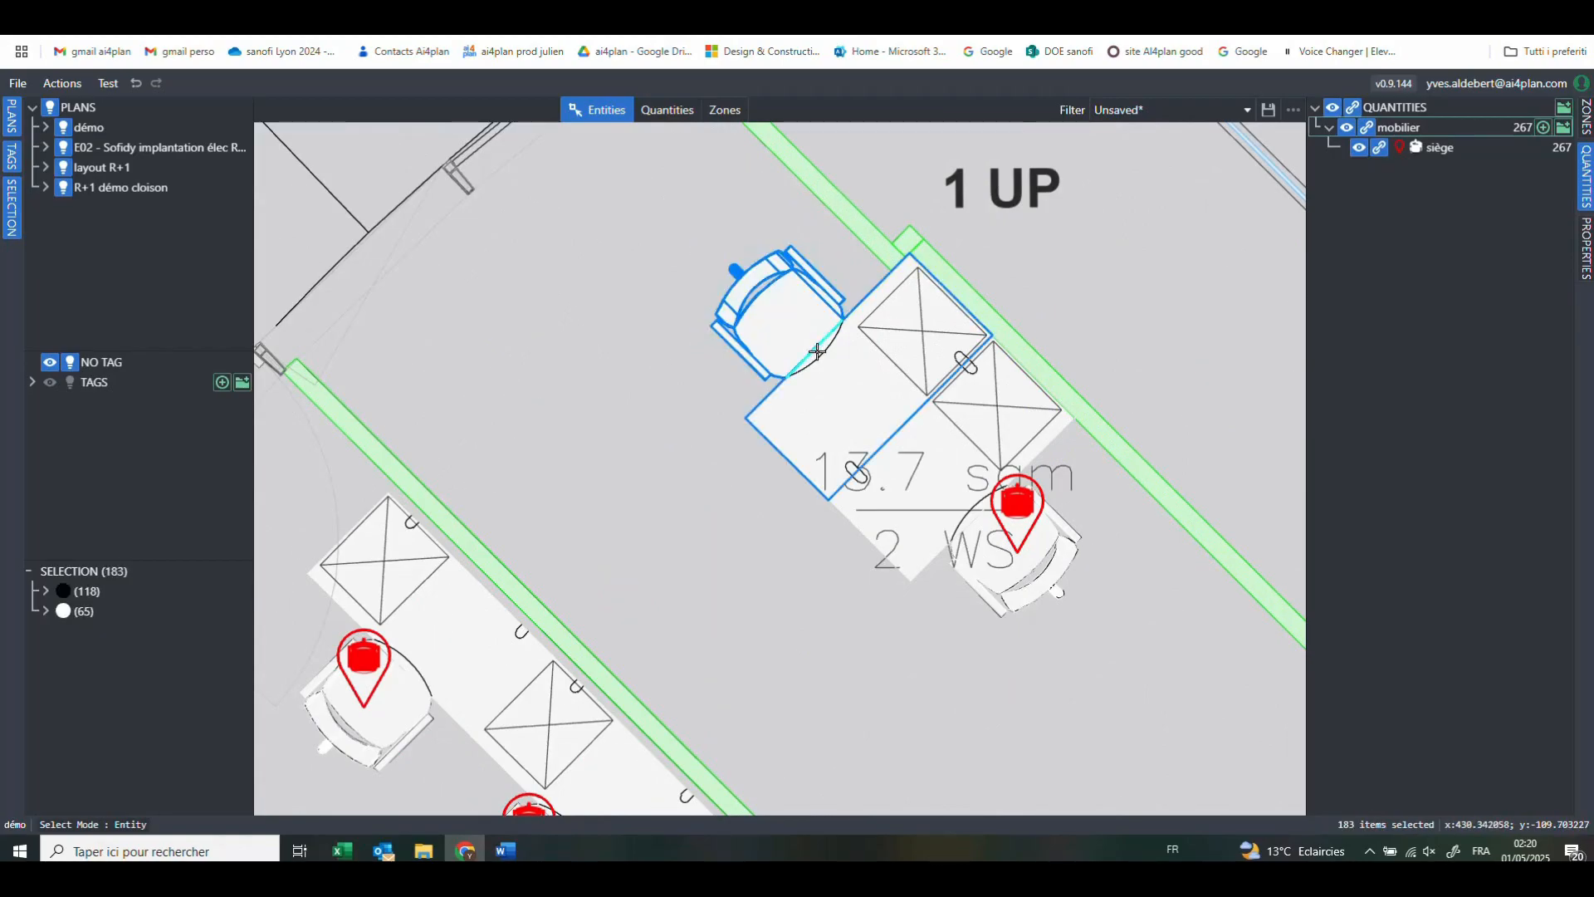
pyautogui.scroll(5, 813, 332)
pyautogui.click(810, 412)
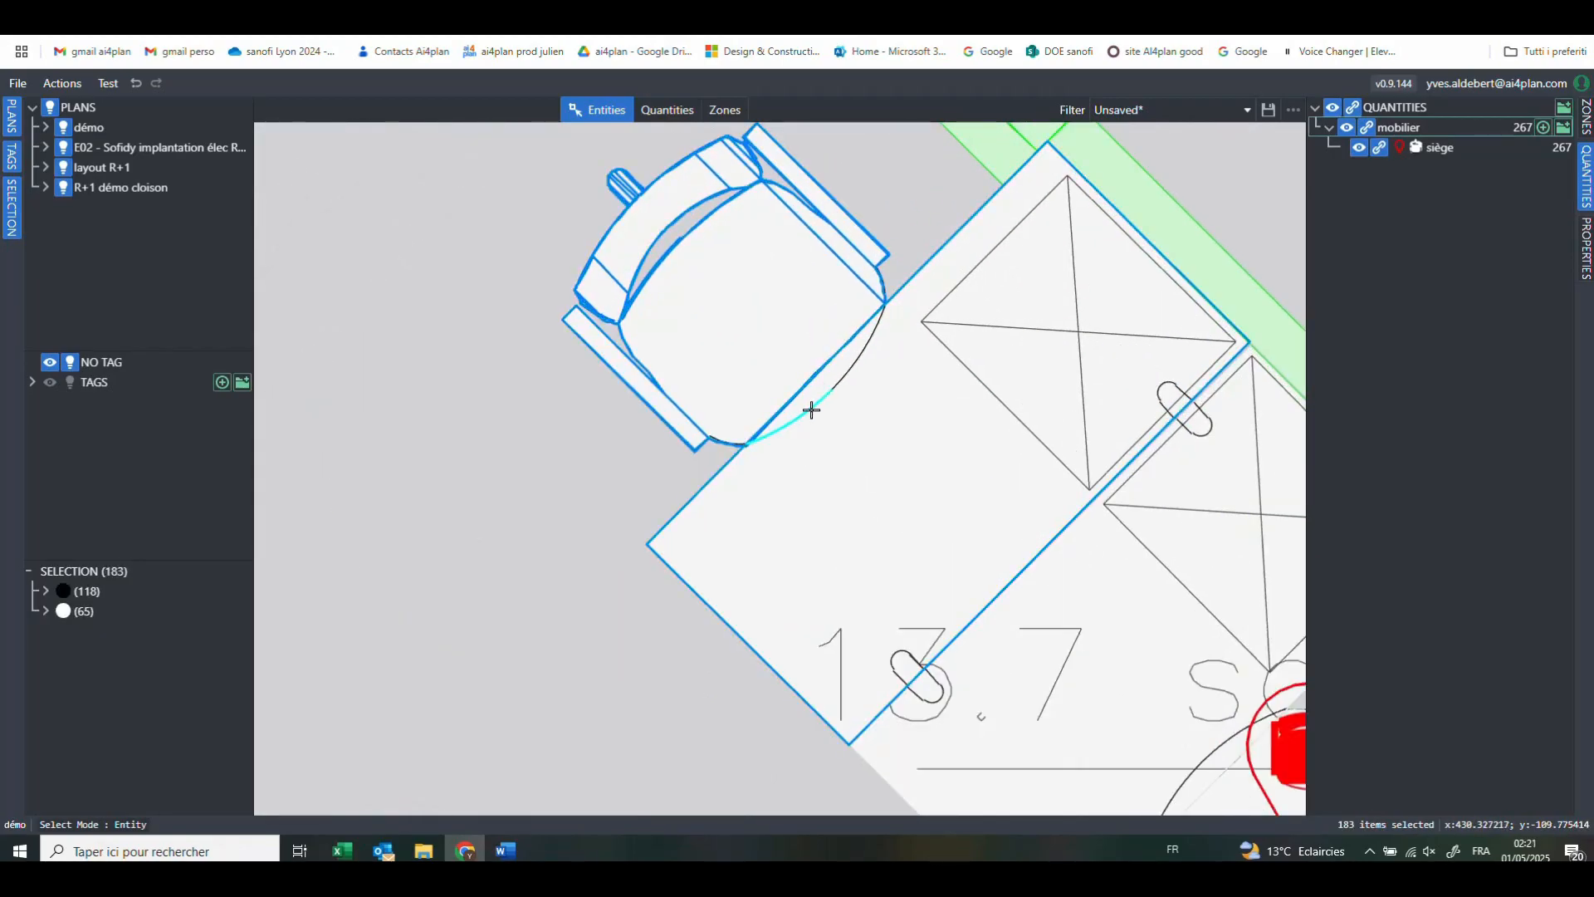
pyautogui.click(863, 349)
# Run a number quantity search from the selected rotated chair, adding the matches to the existing siège quantity
pyautogui.rightClick(490, 423)
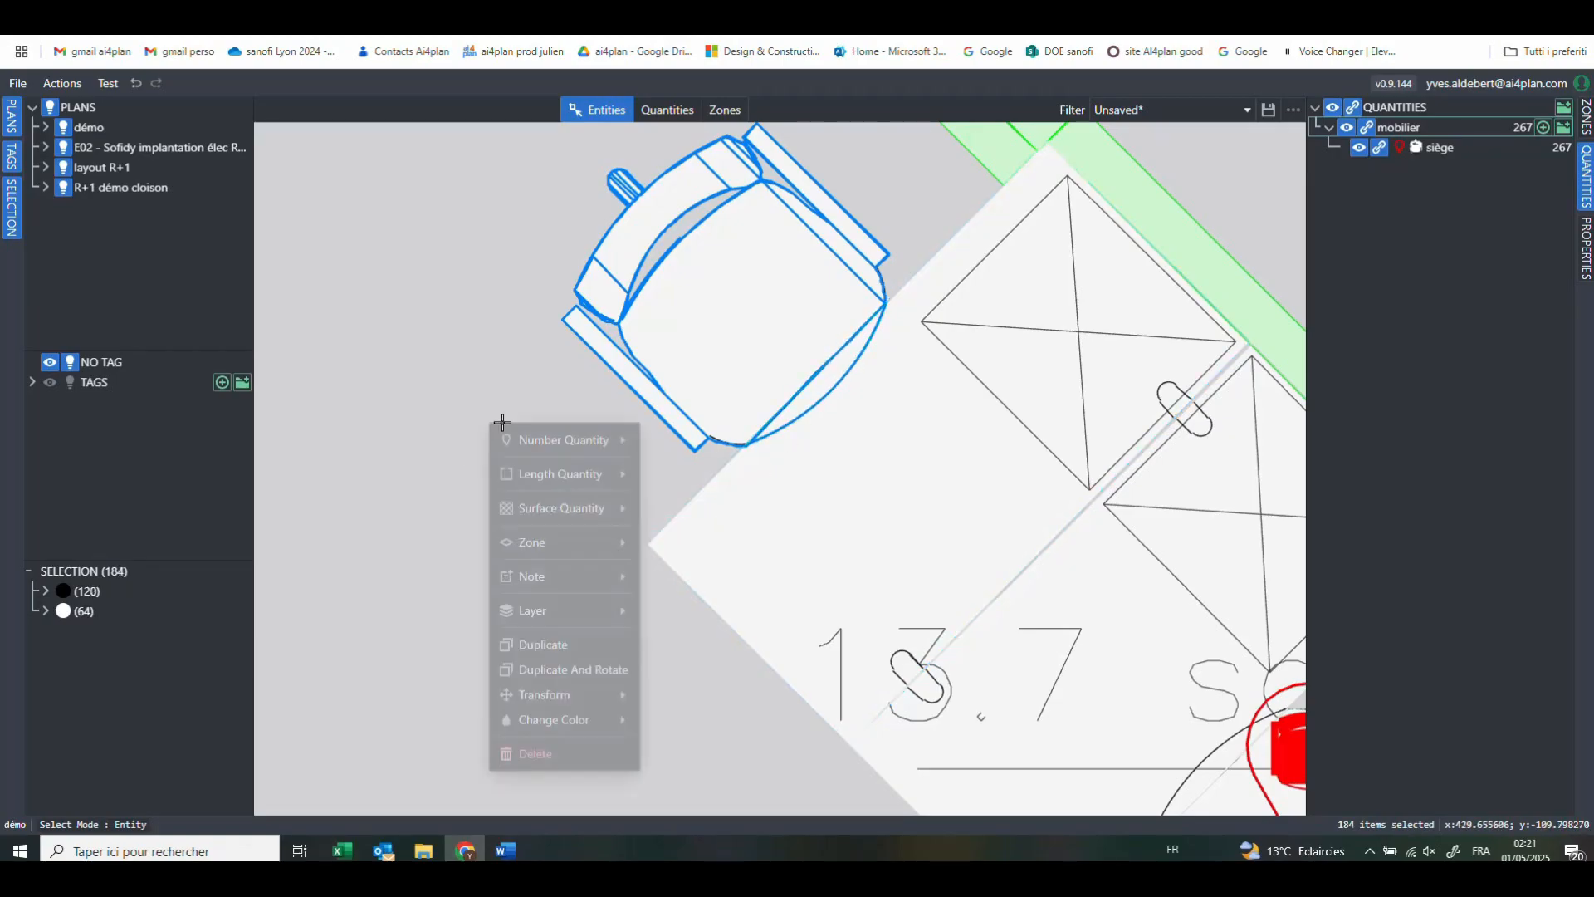
pyautogui.moveTo(586, 440)
pyautogui.click(705, 450)
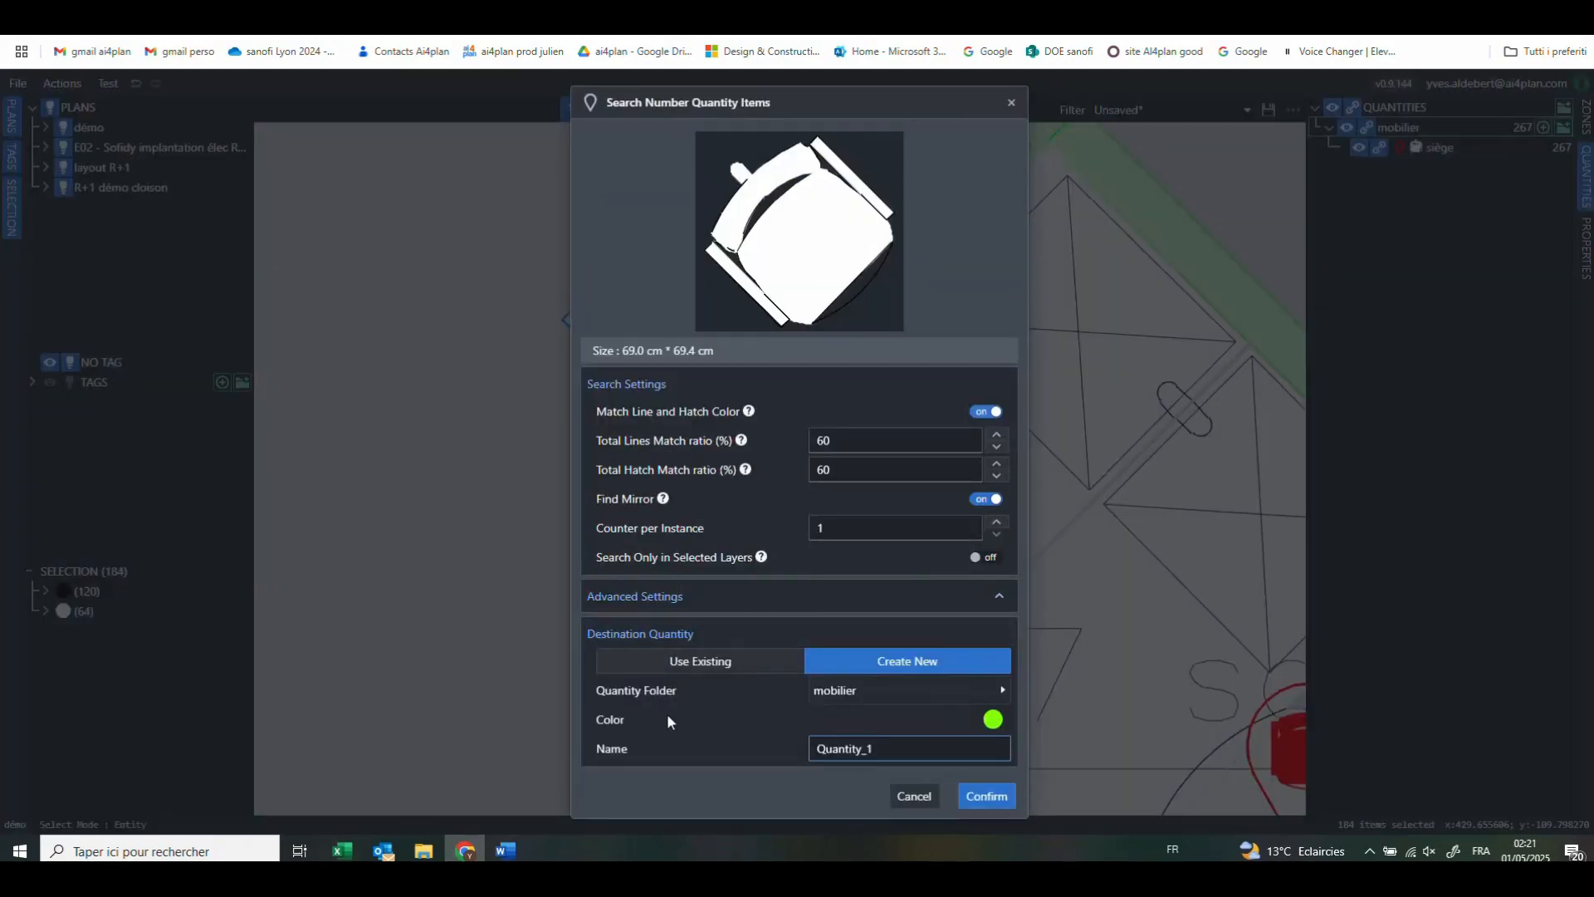
pyautogui.click(747, 662)
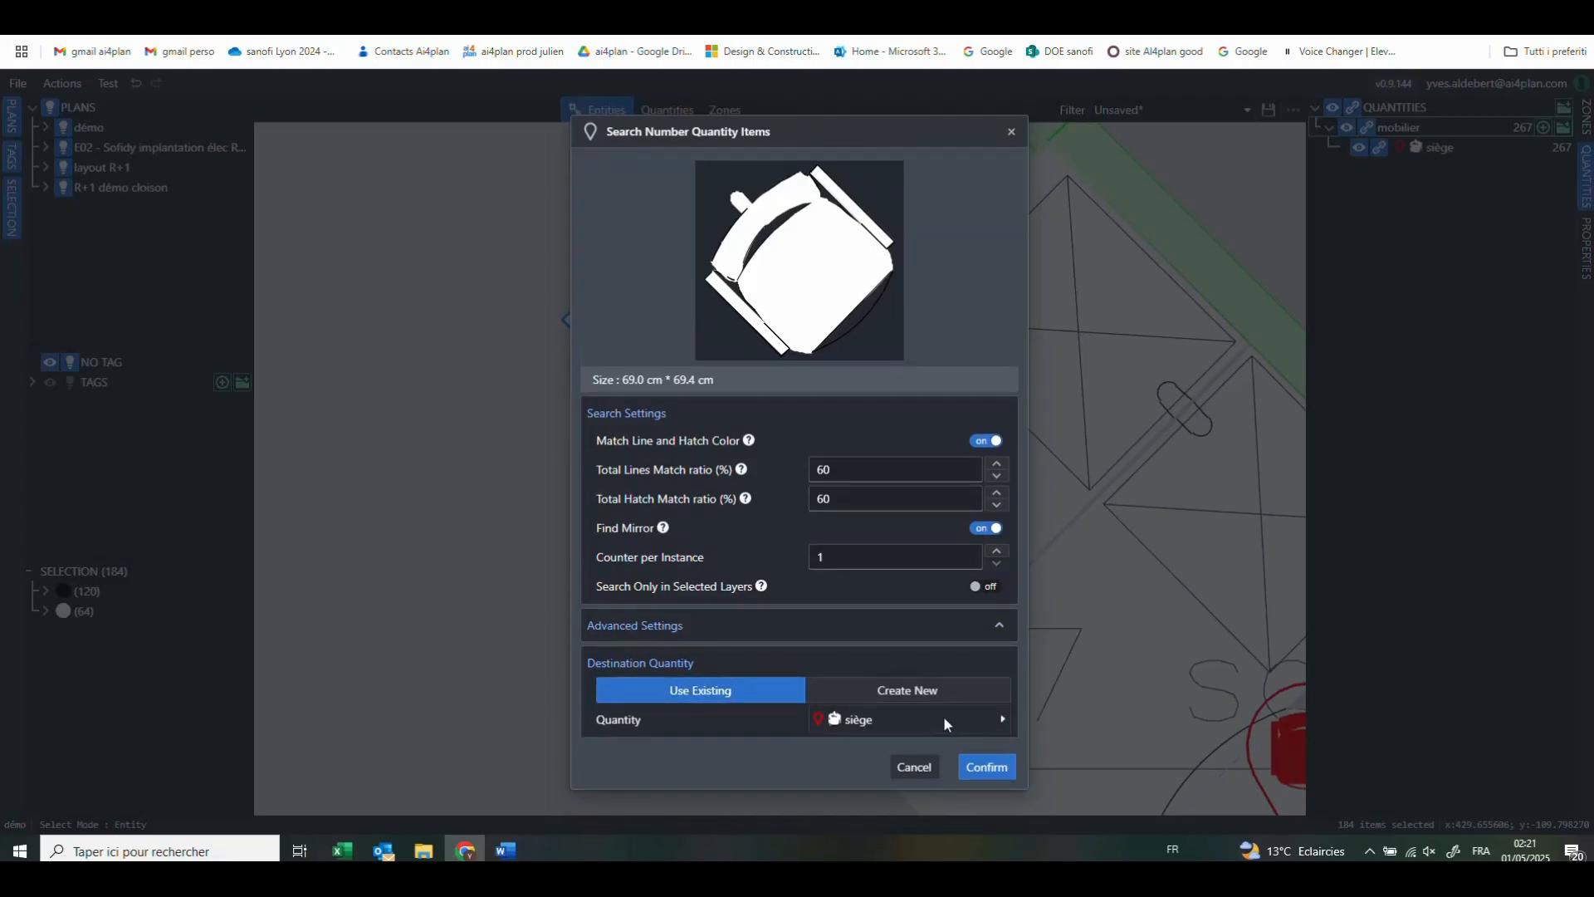
pyautogui.click(981, 767)
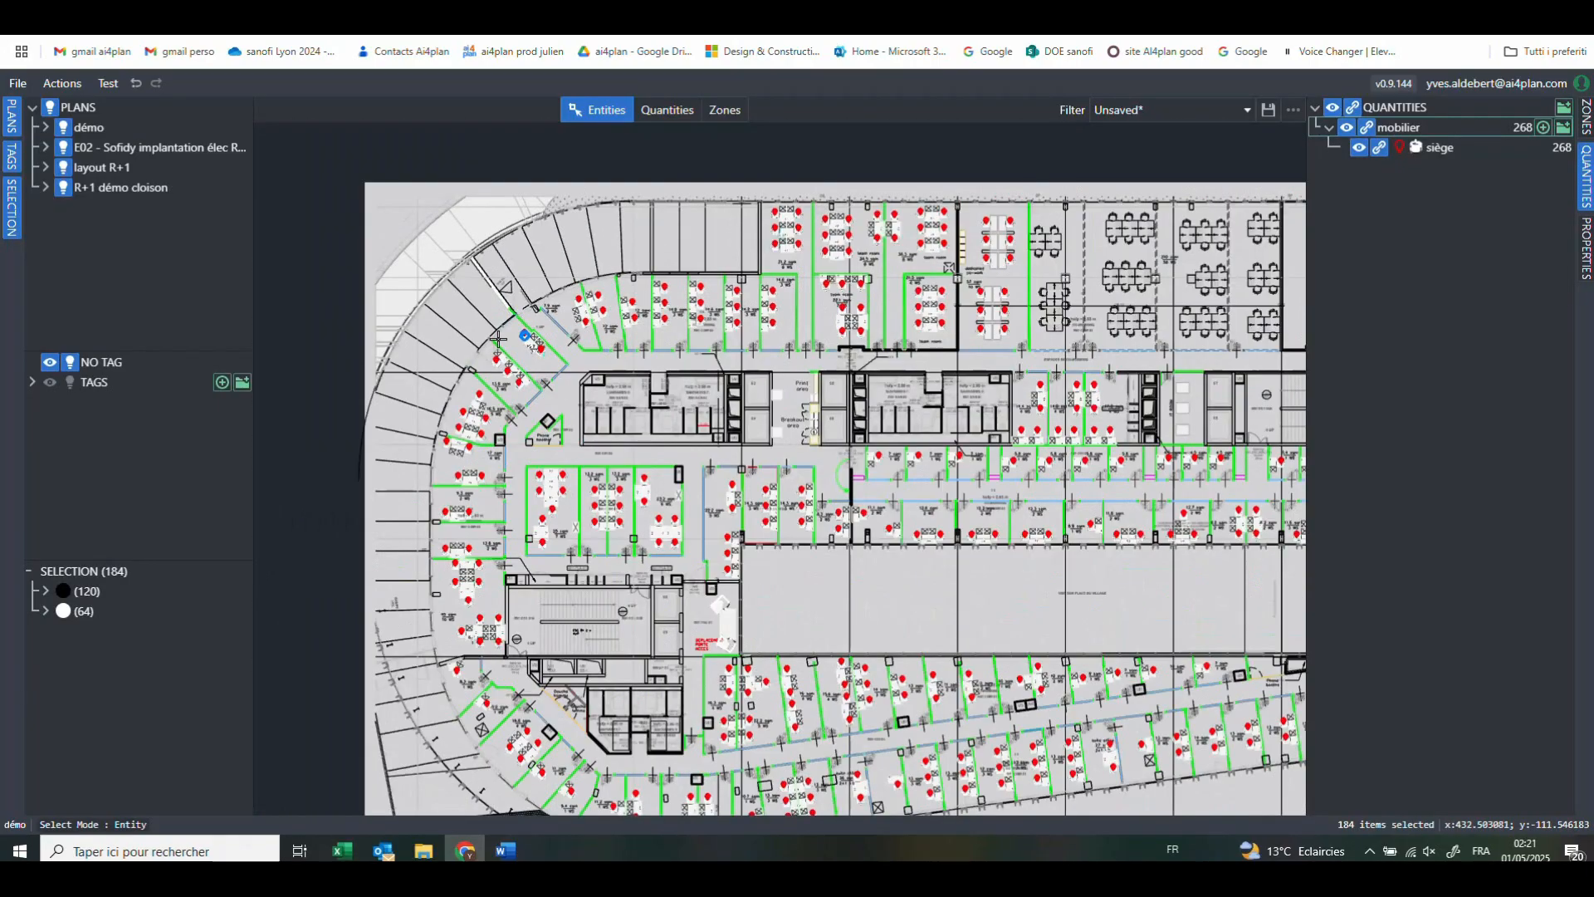
# Find the unmarked lower chair in the 13 sqm office near the phone booths and select its linework, including the curved front edge
pyautogui.scroll(-3, 500, 339)
pyautogui.scroll(4, 931, 566)
pyautogui.scroll(8, 873, 505)
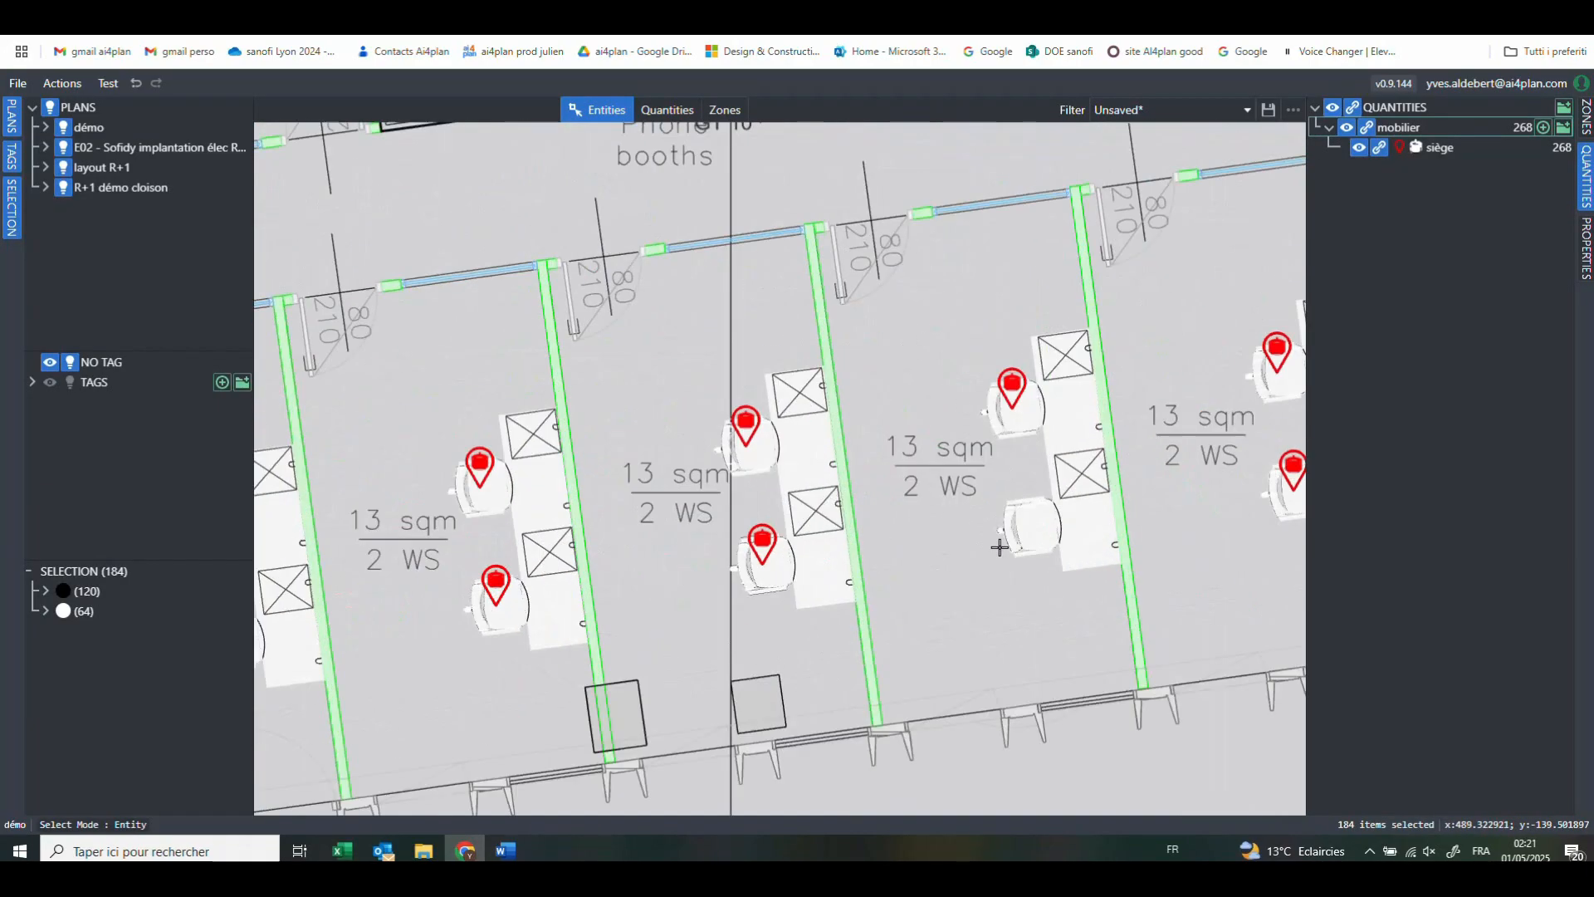
pyautogui.moveTo(910, 327); pyautogui.dragTo(1129, 645)
pyautogui.scroll(4, 1162, 374)
pyautogui.click(1144, 317)
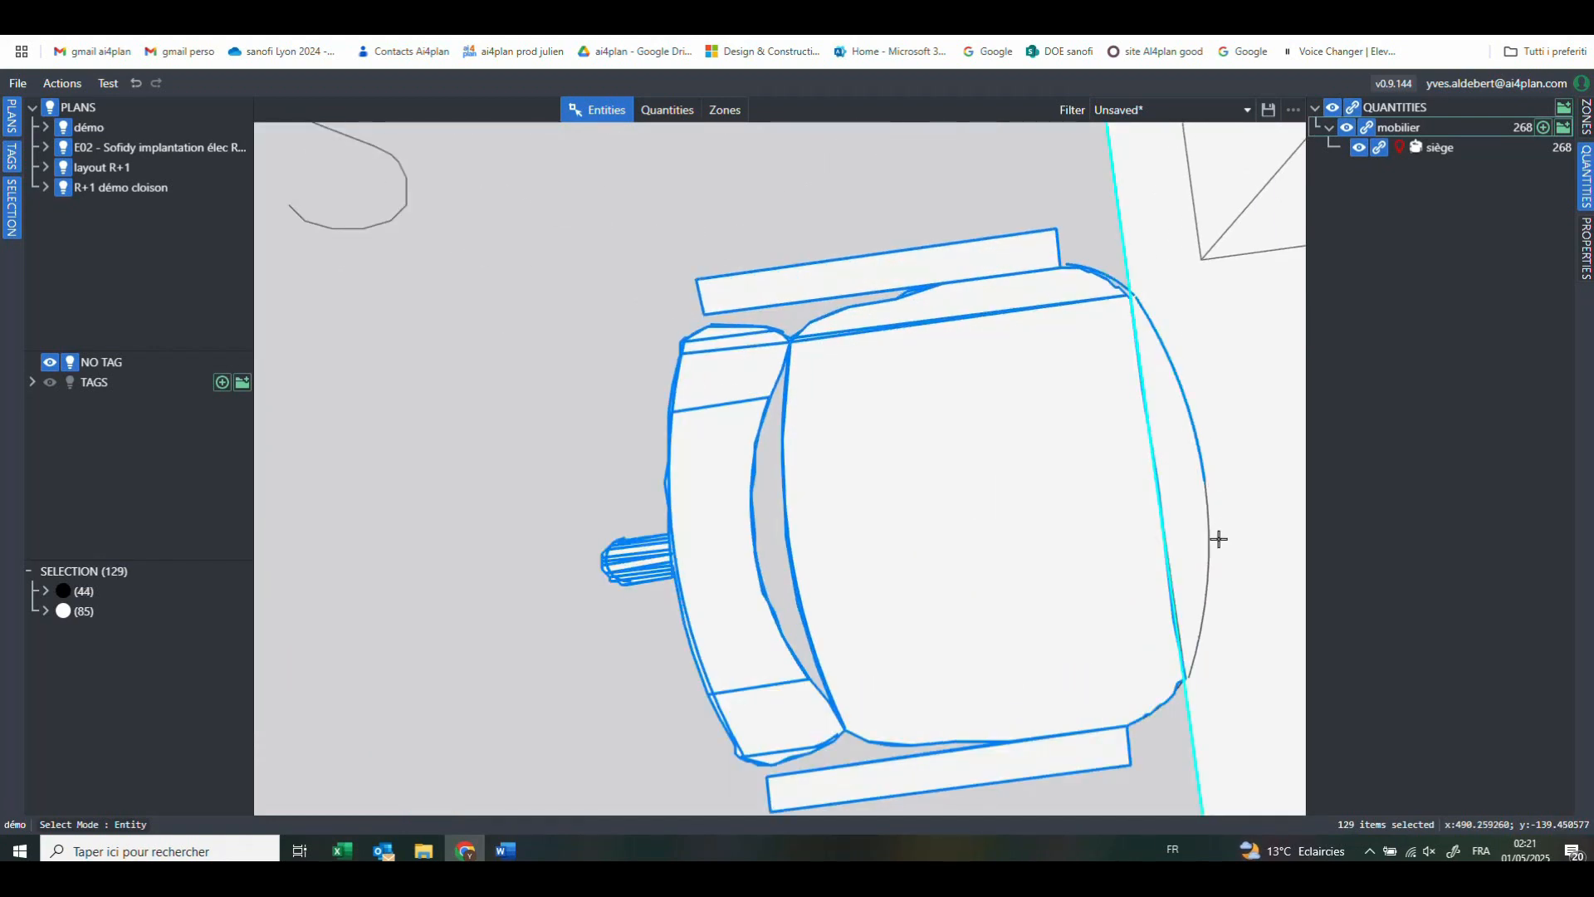
pyautogui.click(1217, 573)
pyautogui.scroll(-4, 872, 484)
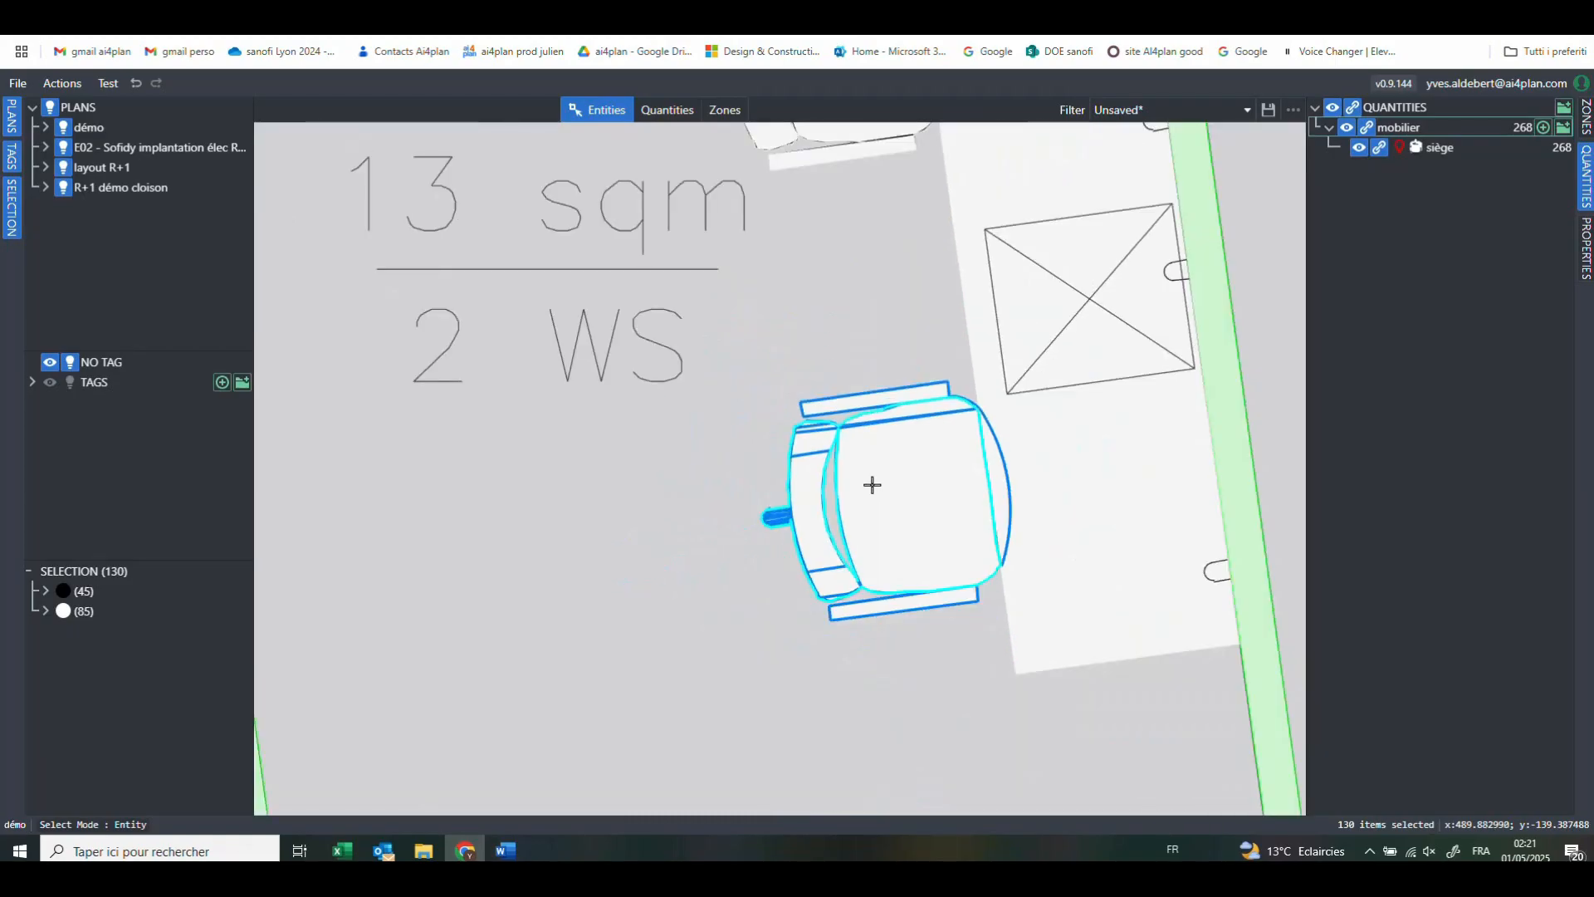
# Search for number quantity items matching this selected chair and add them to the existing siège quantity
pyautogui.rightClick(875, 494)
pyautogui.moveTo(930, 171)
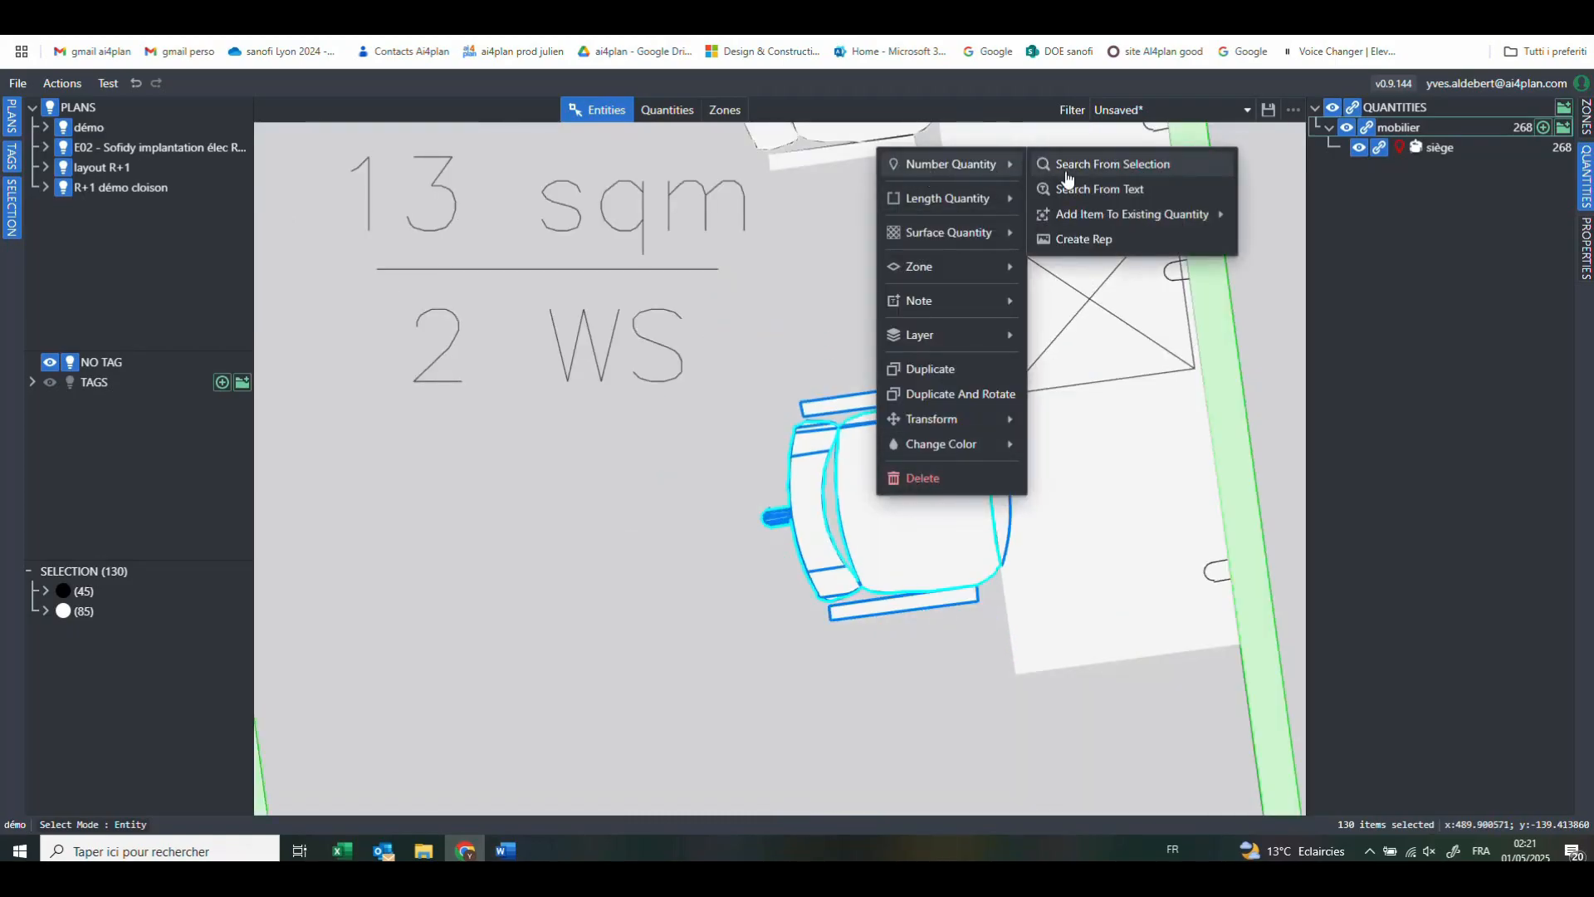
pyautogui.click(1061, 175)
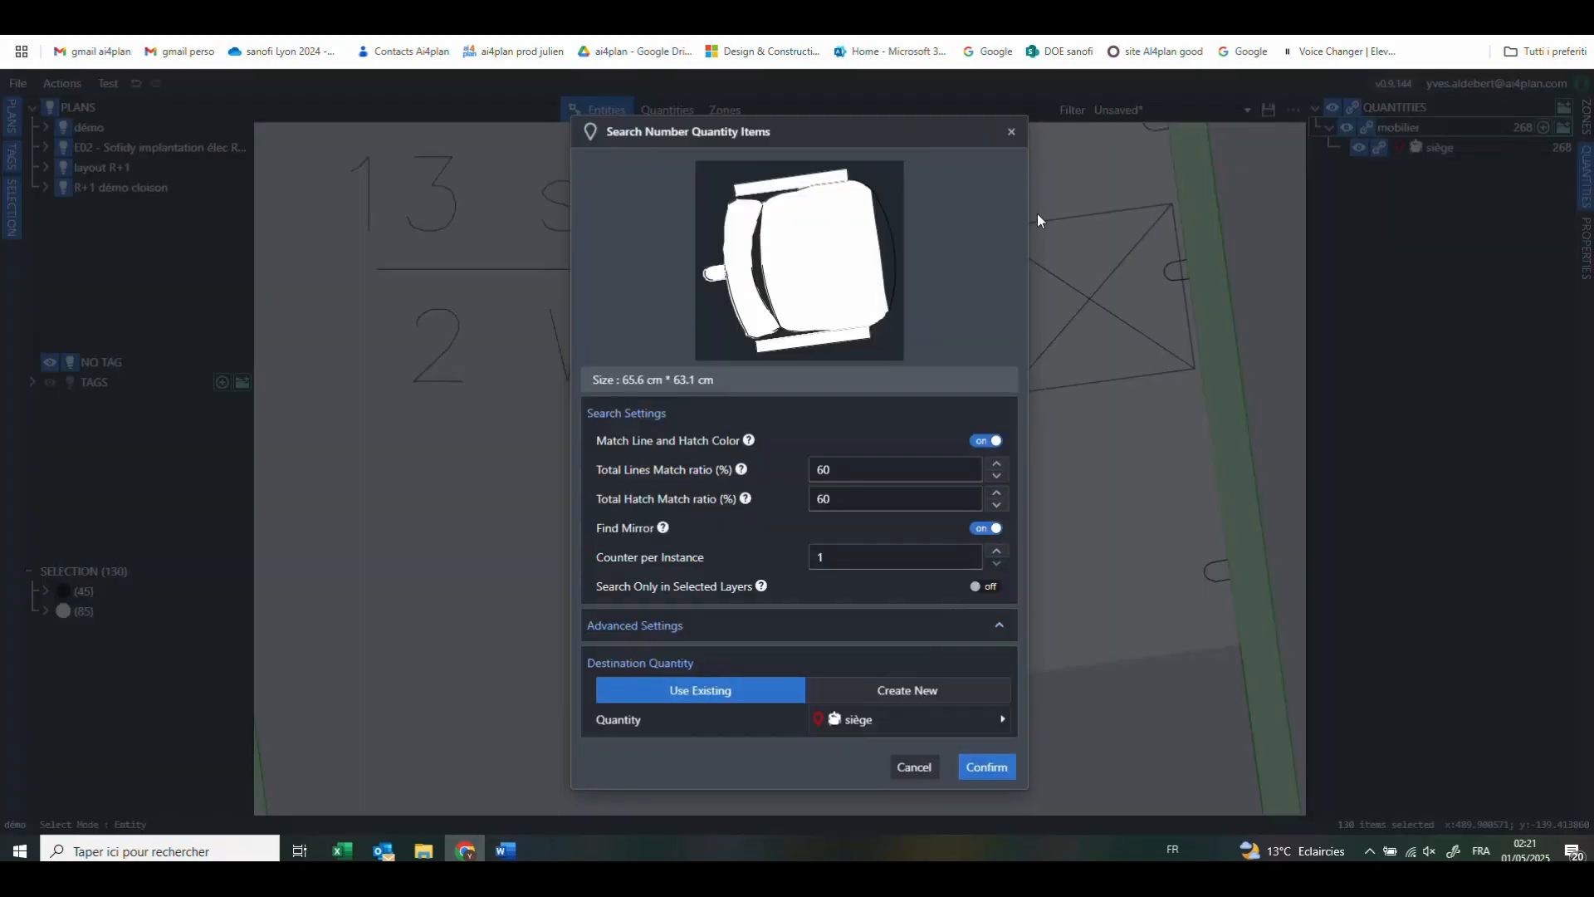
pyautogui.click(986, 767)
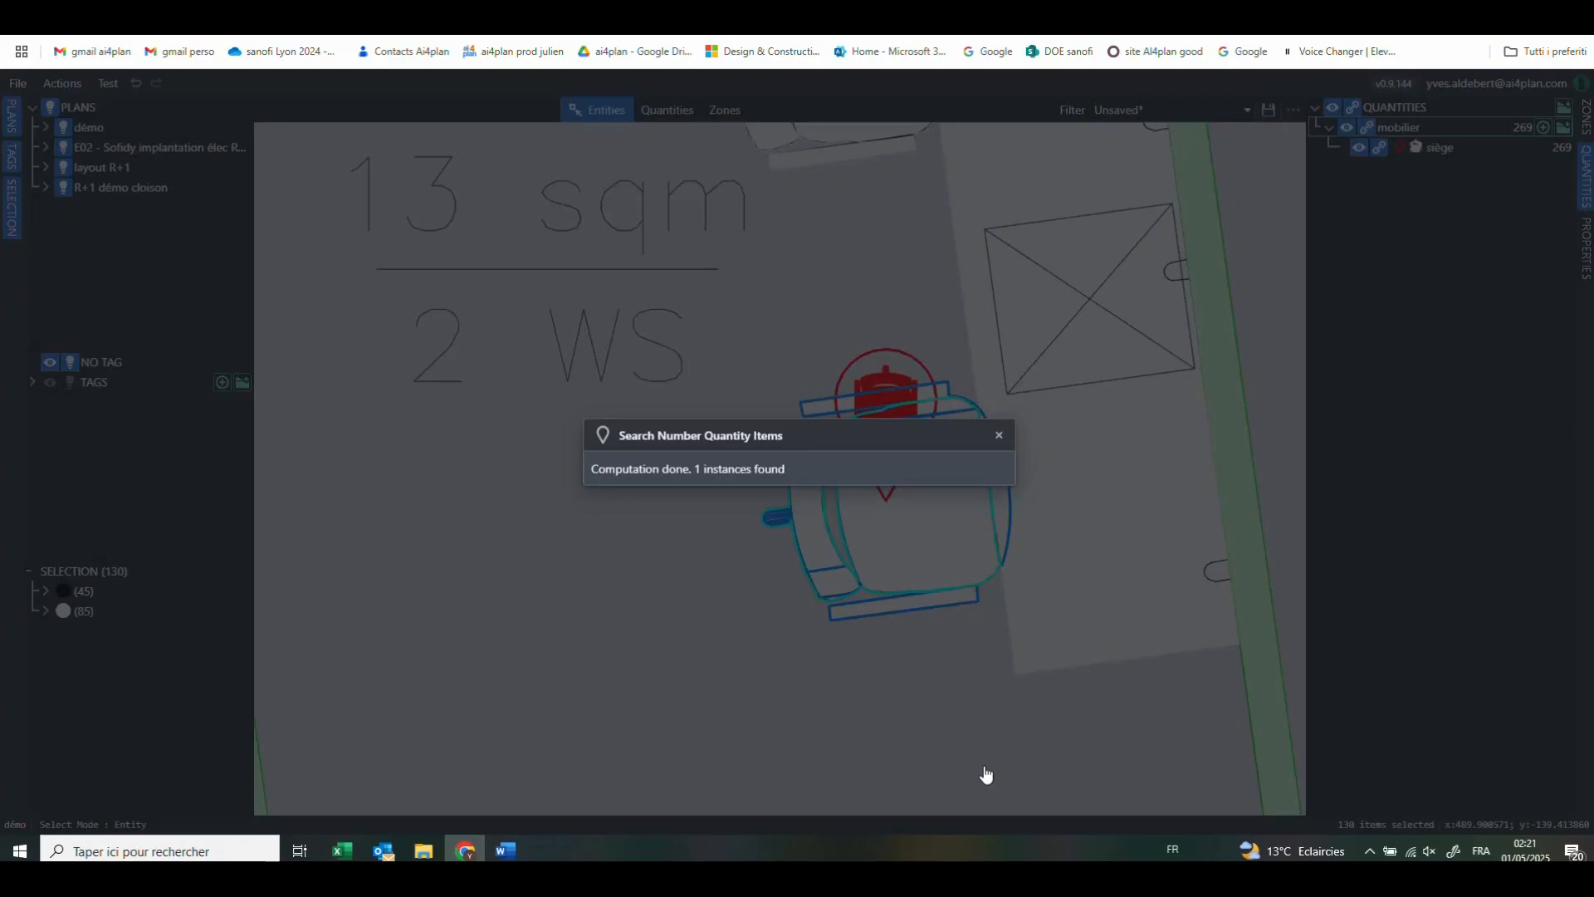
# Dismiss the search result and select the middle chair in the 13 sqm, 3 WS office beside the 10.7 sqm office
pyautogui.click(999, 435)
pyautogui.scroll(-5, 878, 562)
pyautogui.scroll(-5, 877, 562)
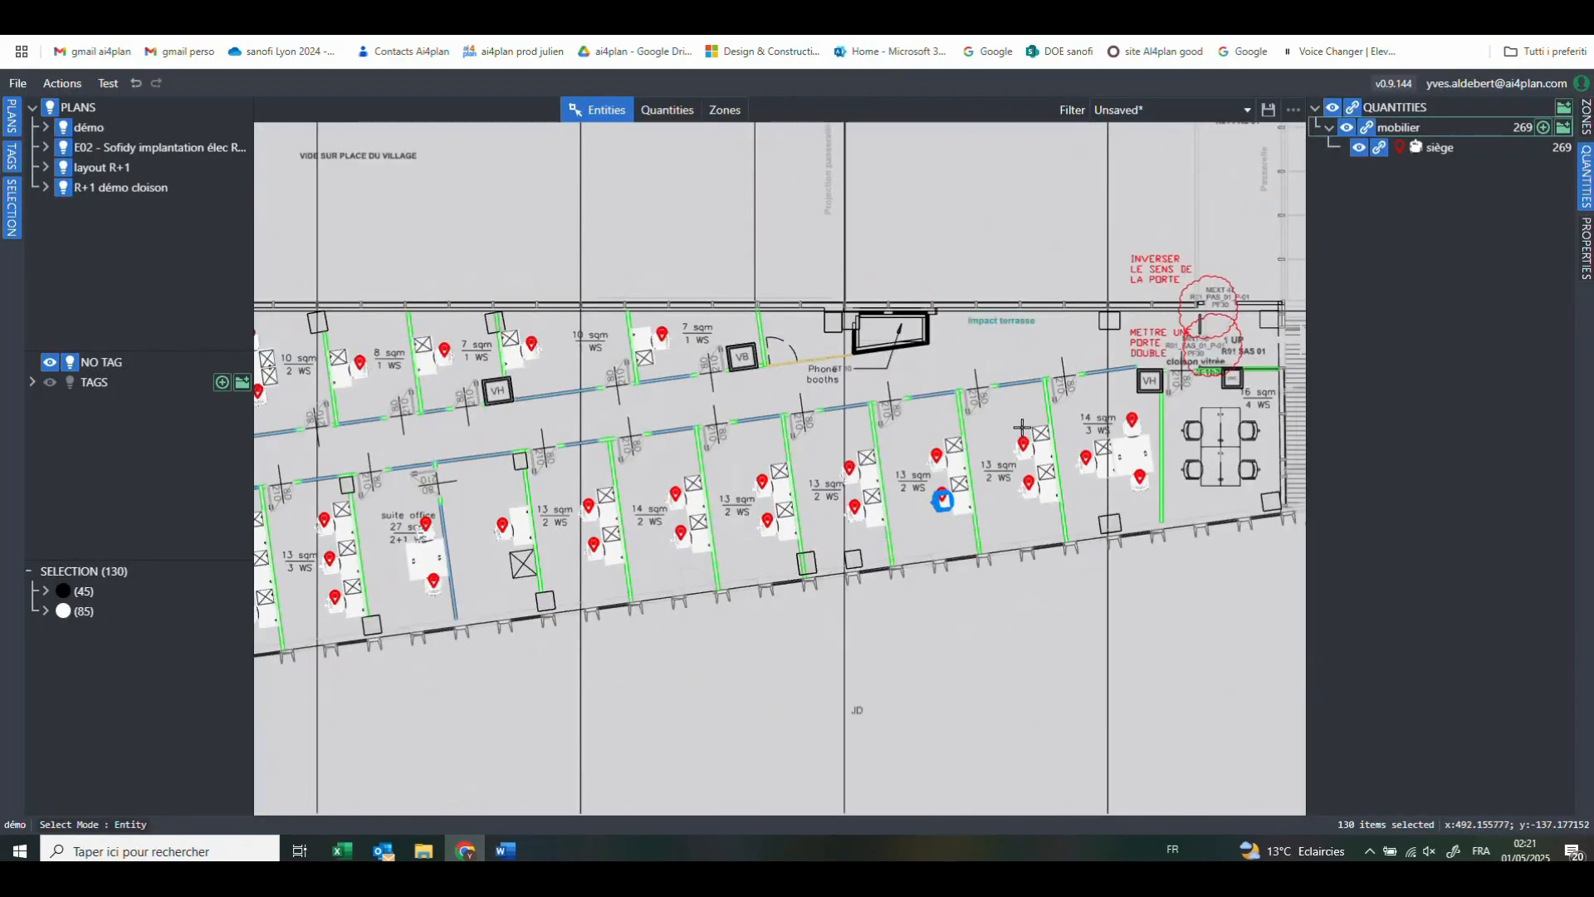
pyautogui.scroll(-5, 1019, 427)
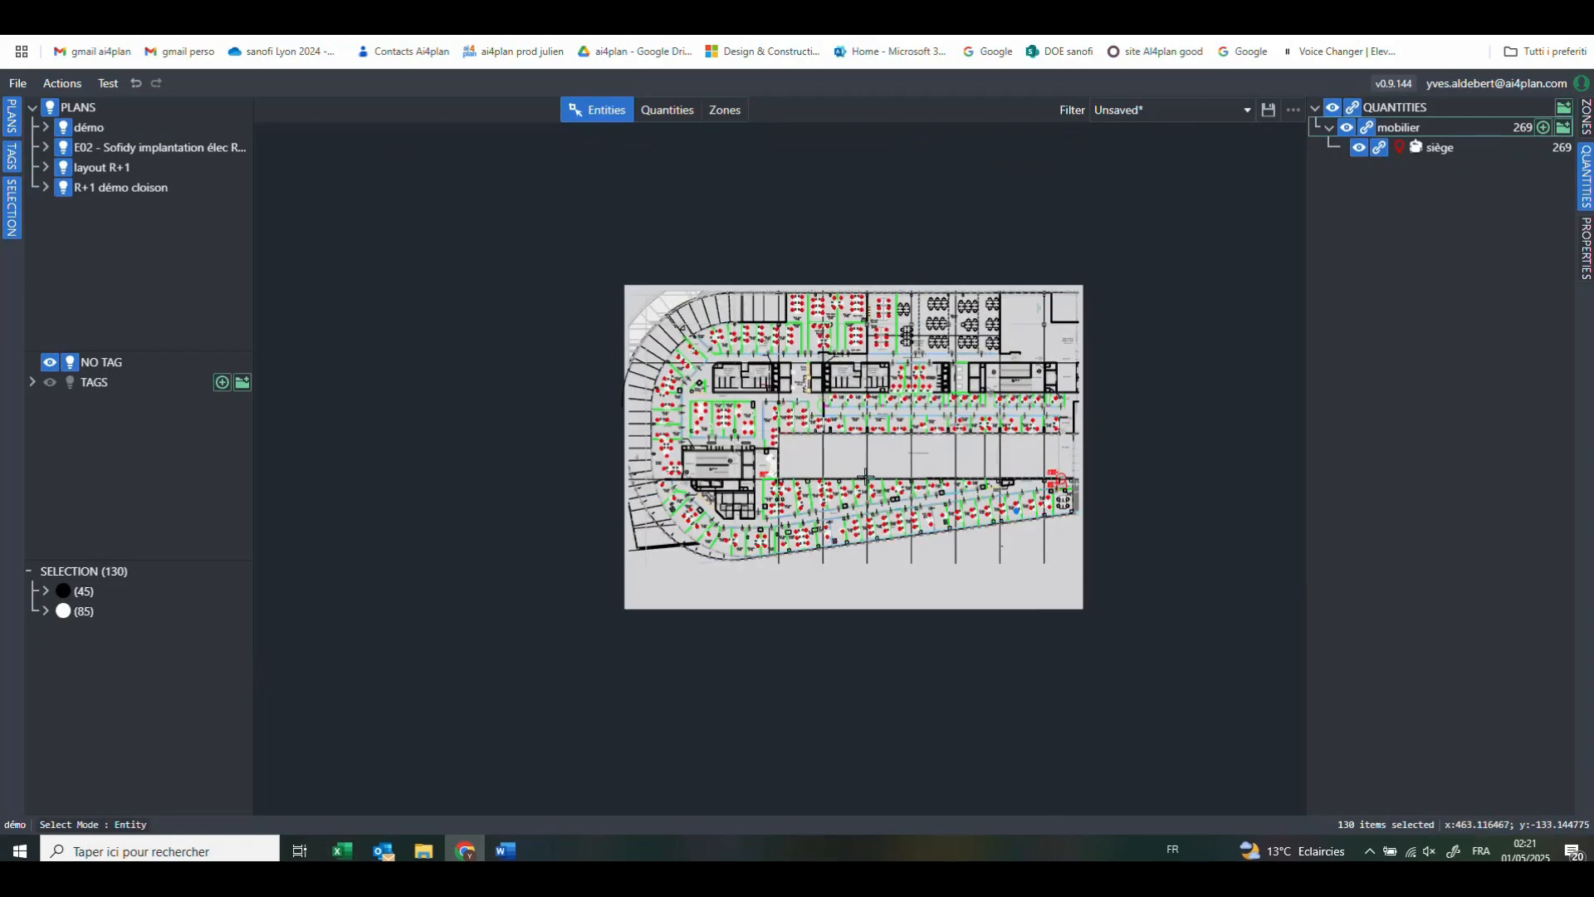
pyautogui.scroll(3, 868, 475)
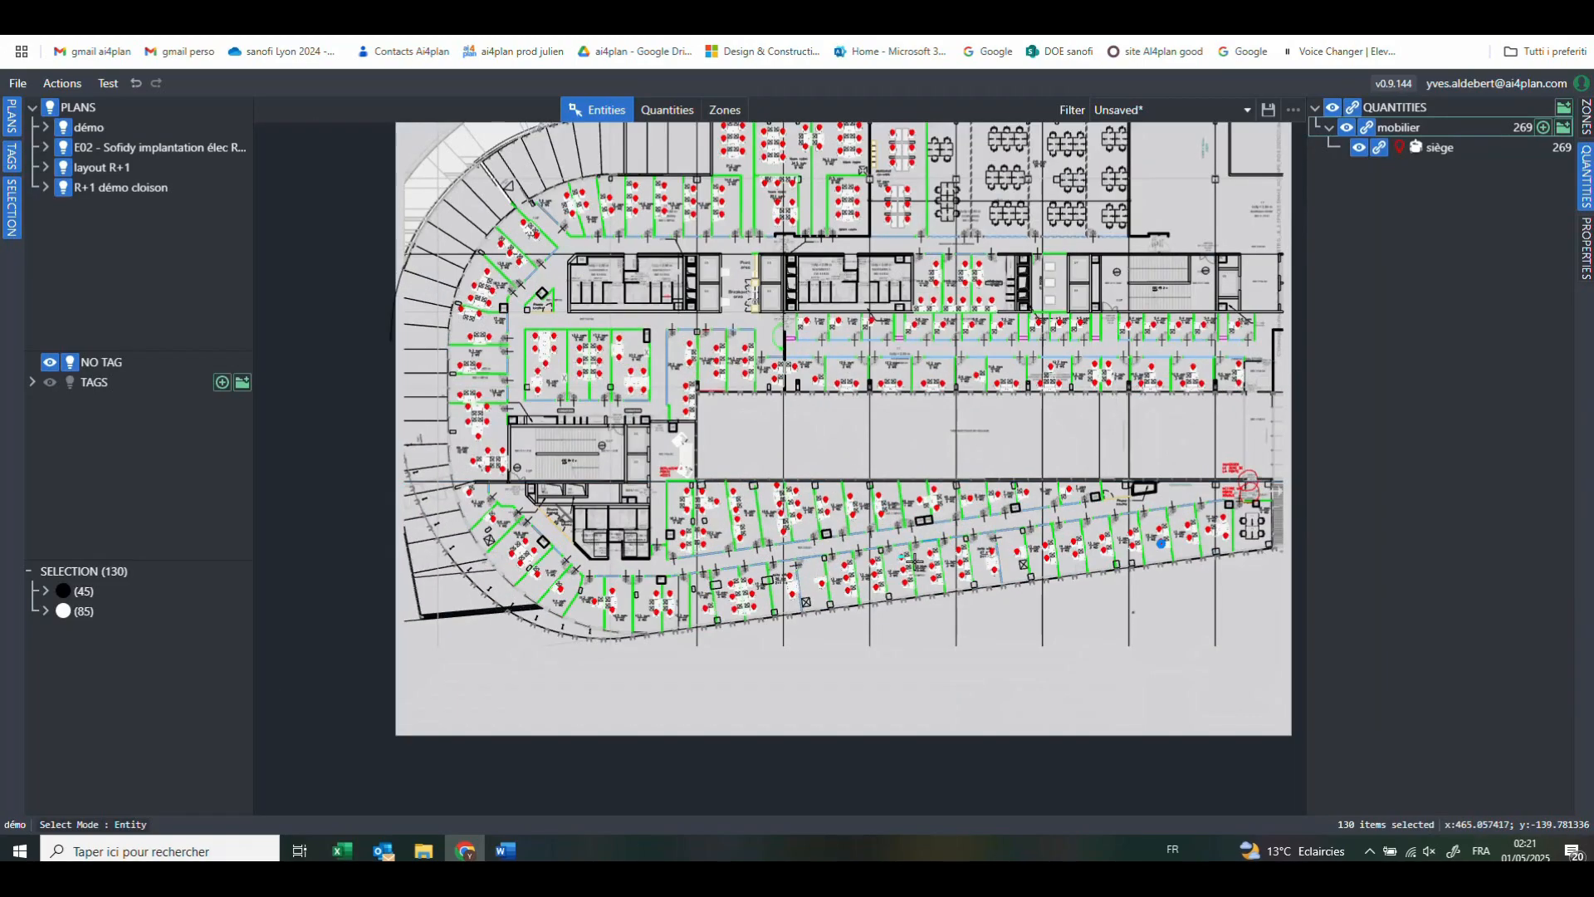
pyautogui.scroll(5, 714, 627)
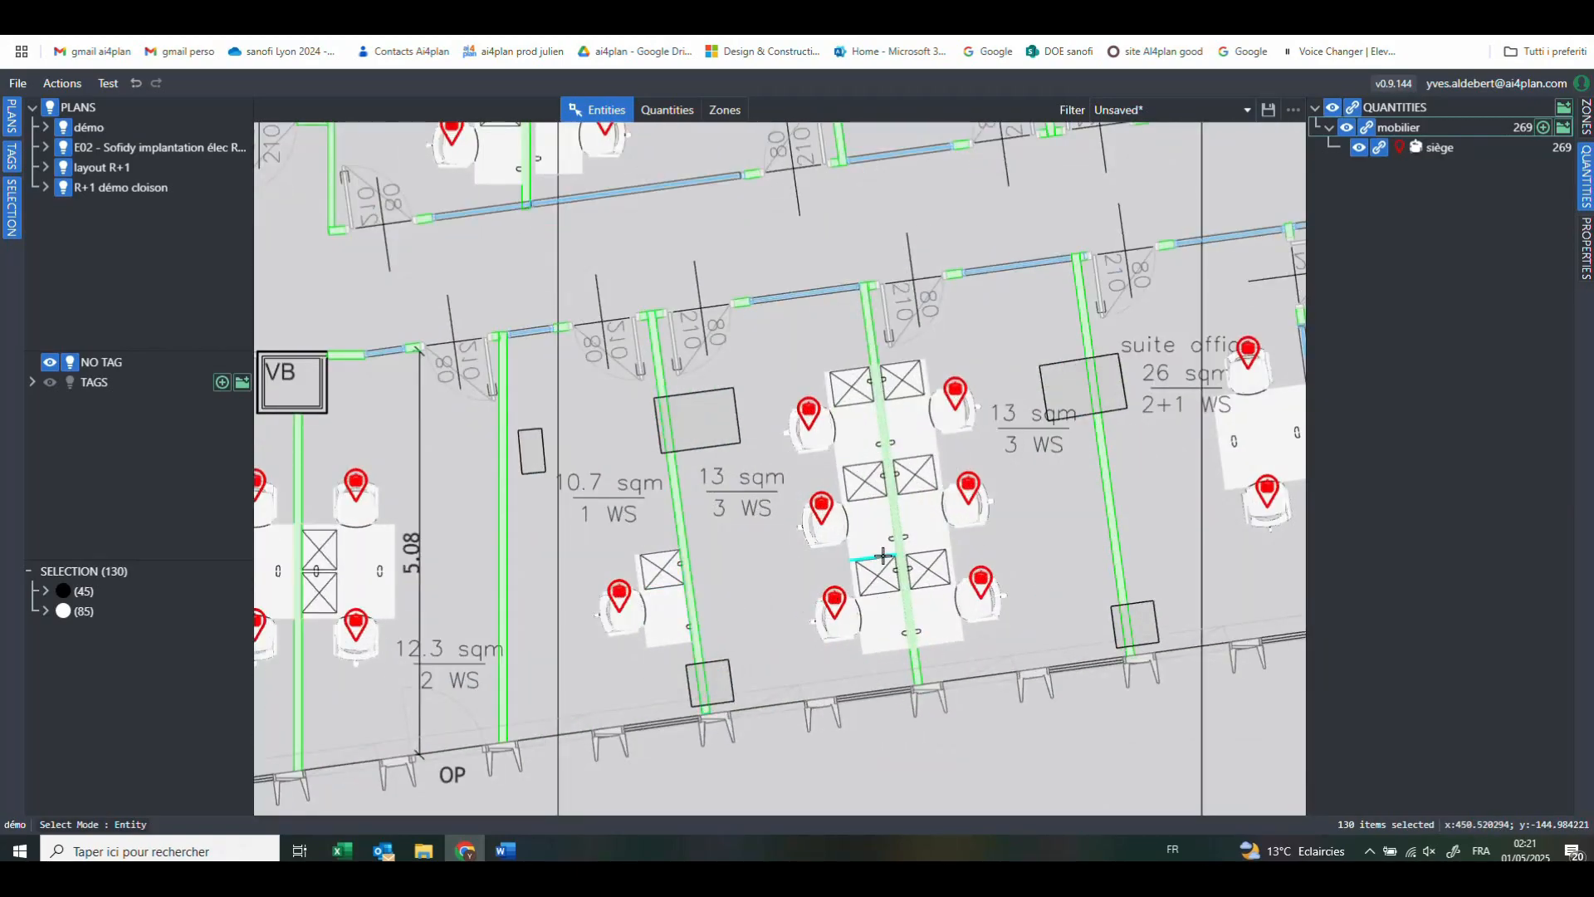
pyautogui.scroll(3, 863, 549)
pyautogui.scroll(1, 866, 552)
pyautogui.moveTo(606, 357); pyautogui.dragTo(759, 556)
pyautogui.moveTo(593, 367); pyautogui.dragTo(822, 574)
pyautogui.moveTo(916, 358); pyautogui.dragTo(759, 236)
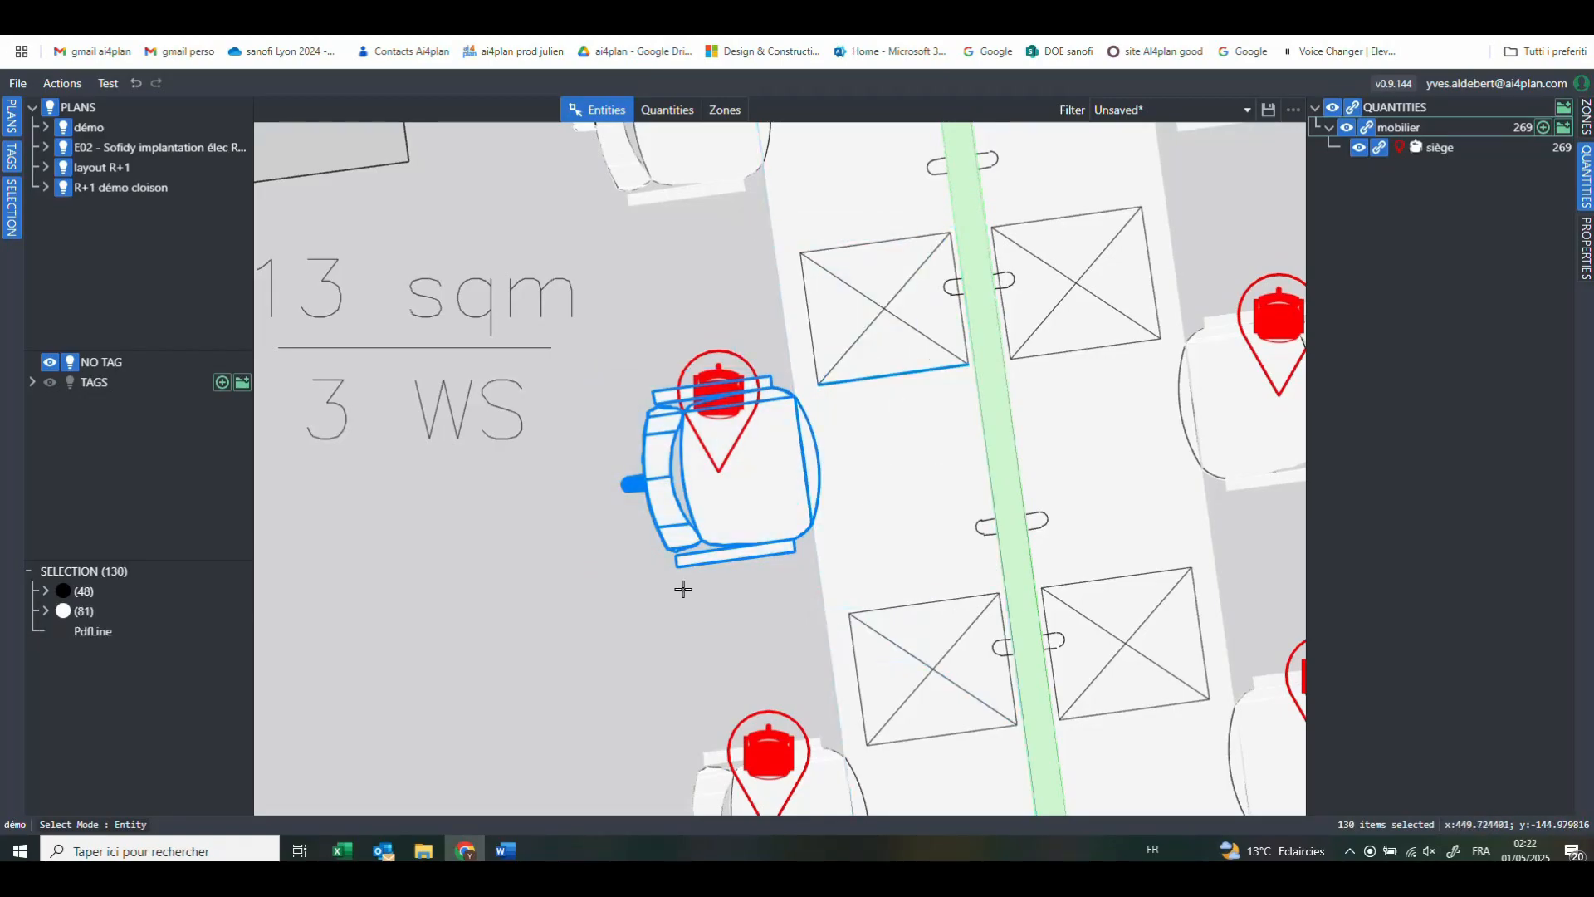
# Reduce the selection to the chair's black outline, leaving out the white elements, the desk line and the straight line inside the seat's front edge
pyautogui.moveTo(186, 628)
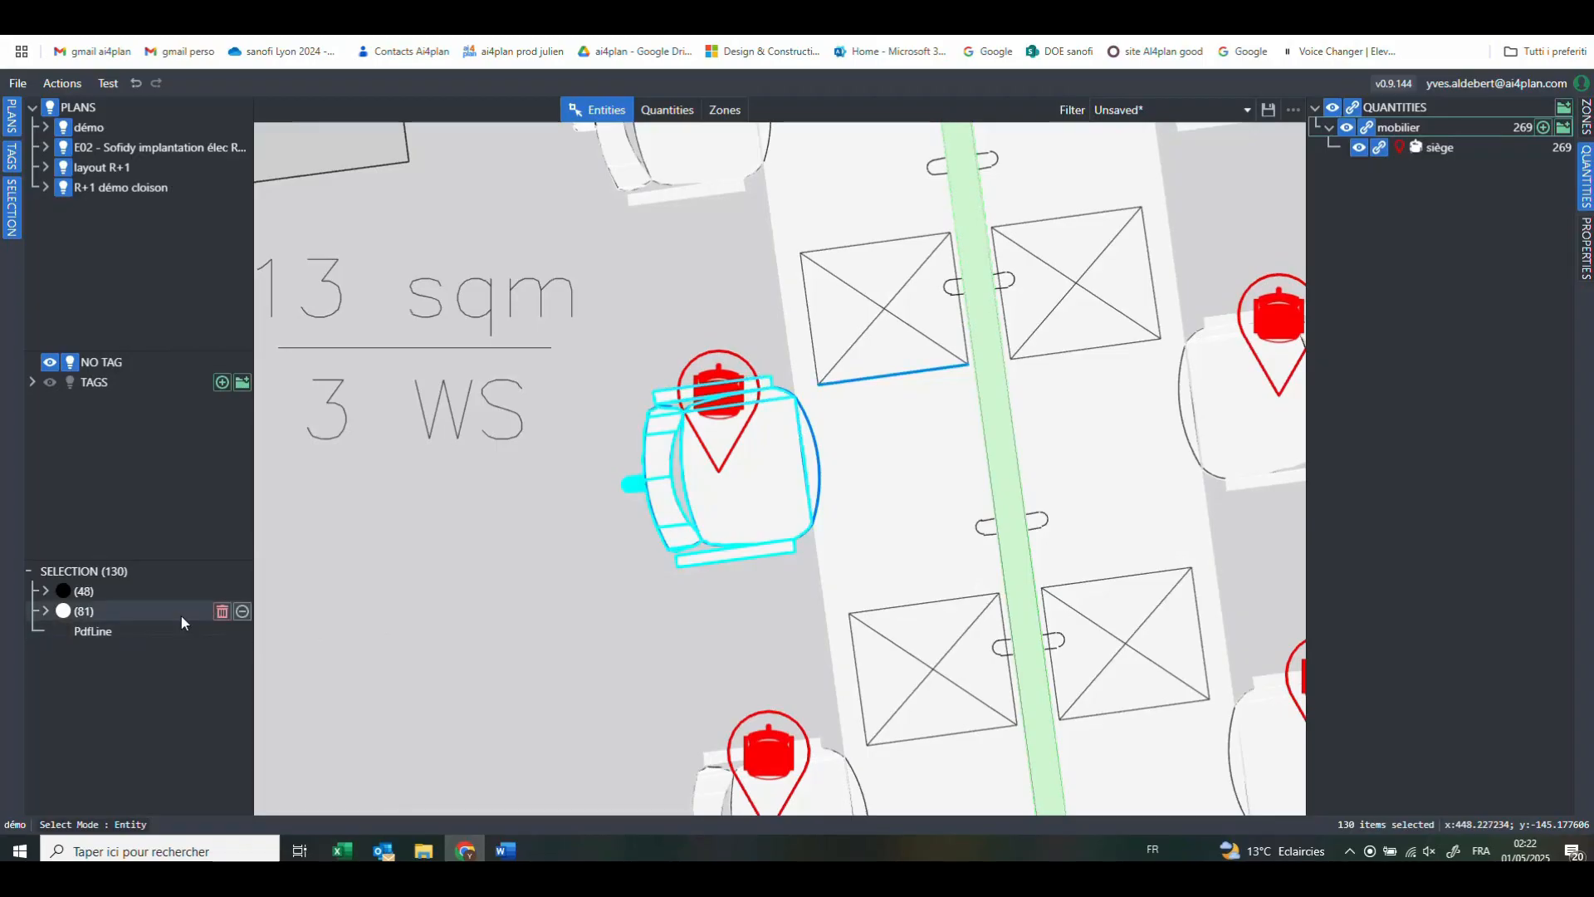
pyautogui.click(142, 588)
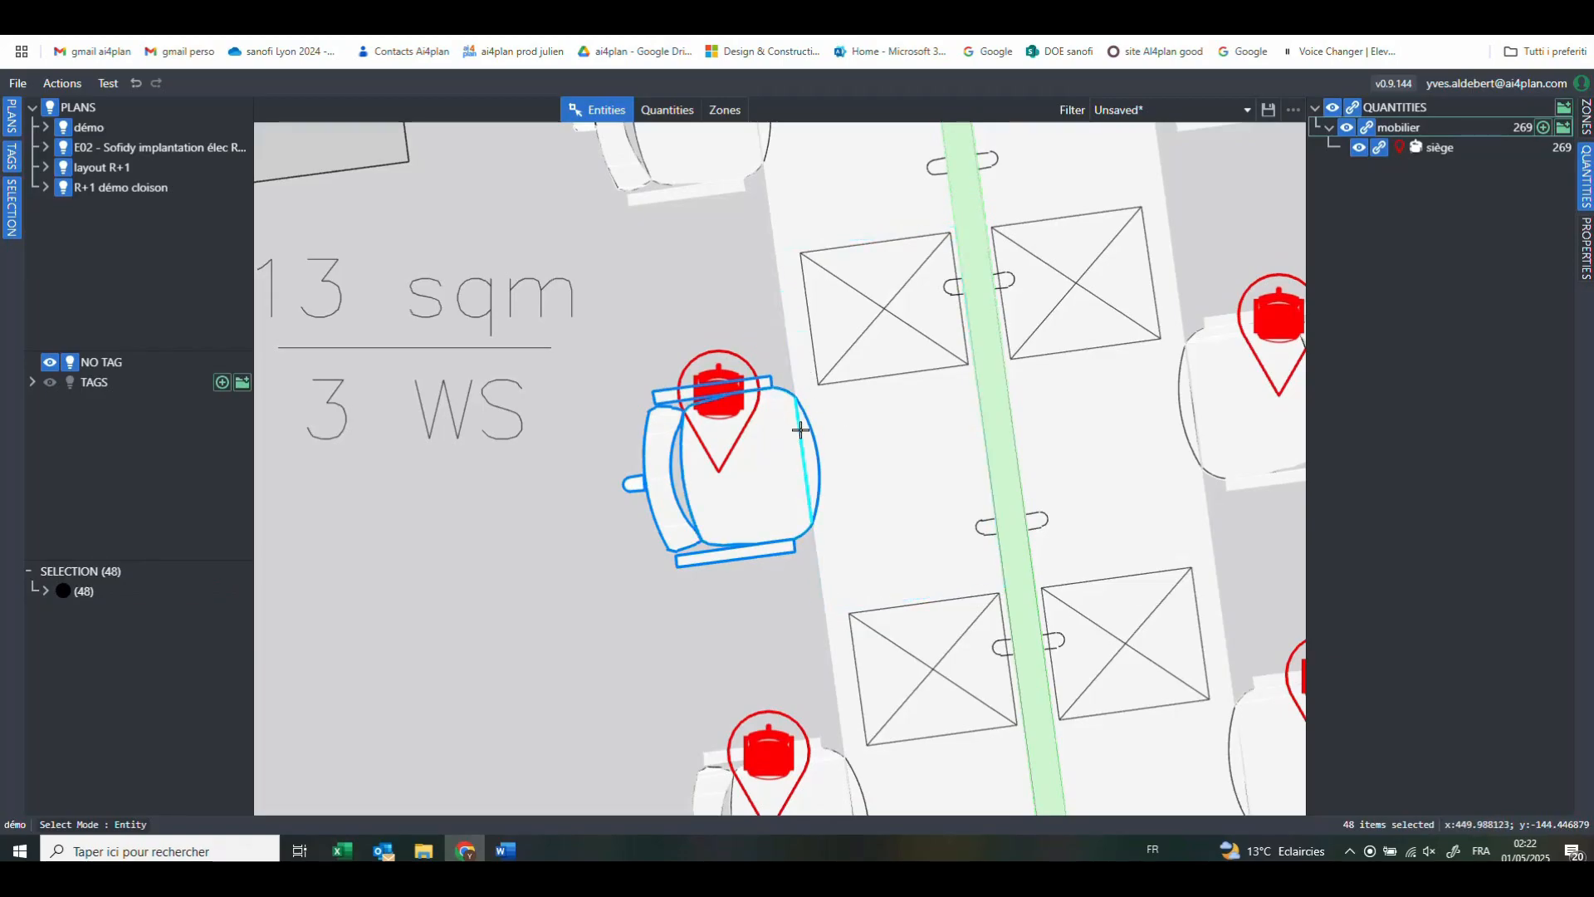
pyautogui.scroll(2, 796, 431)
pyautogui.click(805, 459)
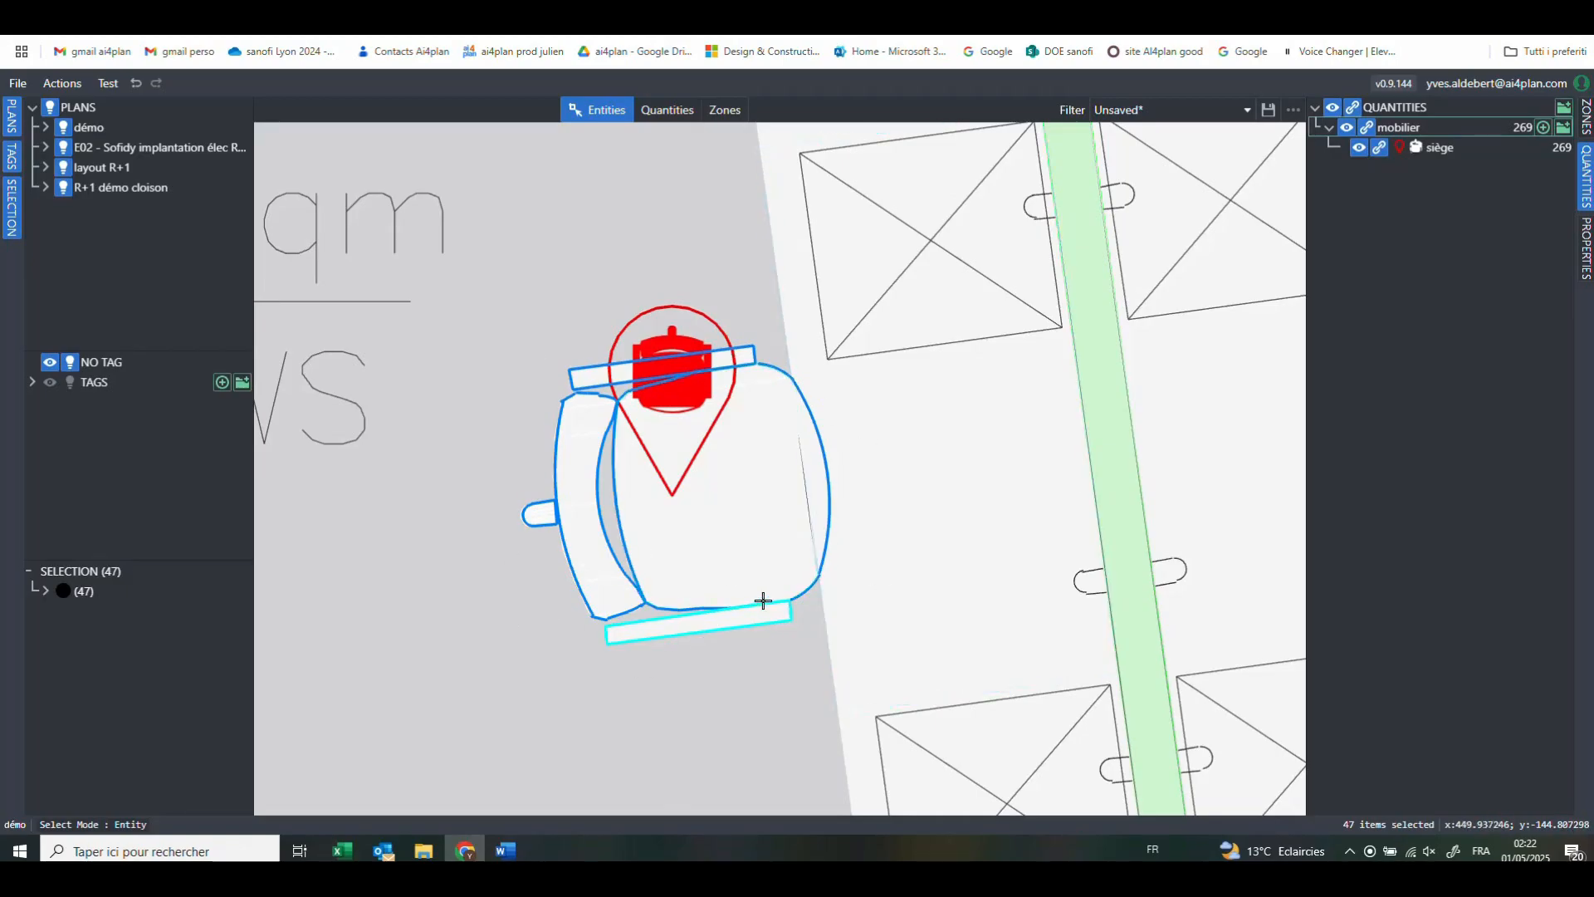
# Run a number quantity search from the selected chair outline into a new quantity named "siège 2" in the mobilier folder
pyautogui.scroll(-3, 600, 520)
pyautogui.rightClick(531, 528)
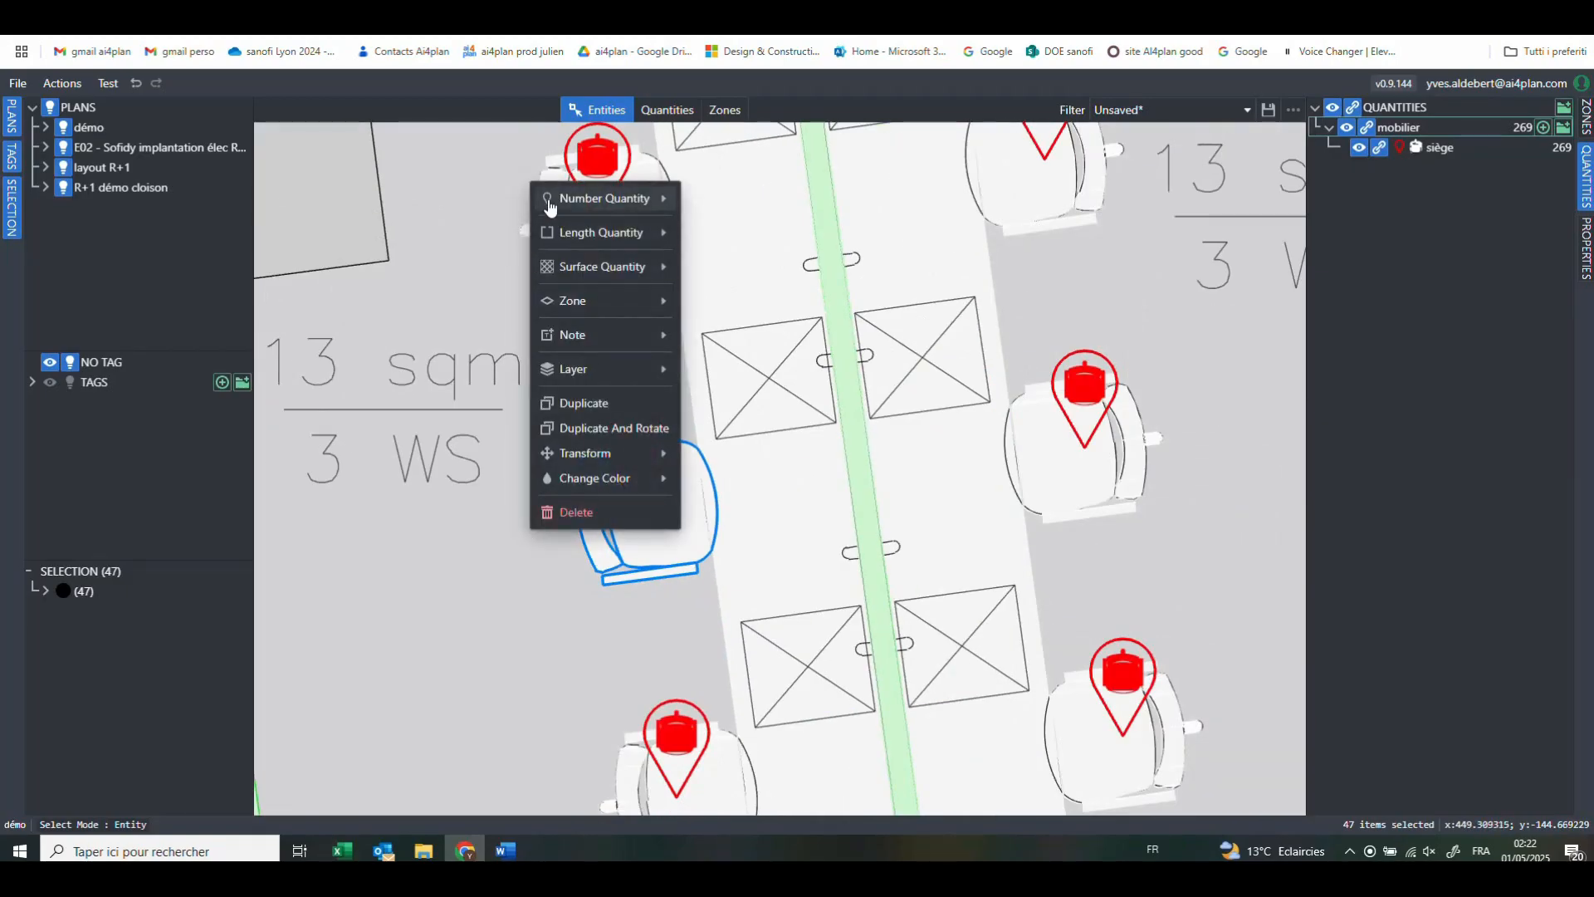
pyautogui.moveTo(567, 206)
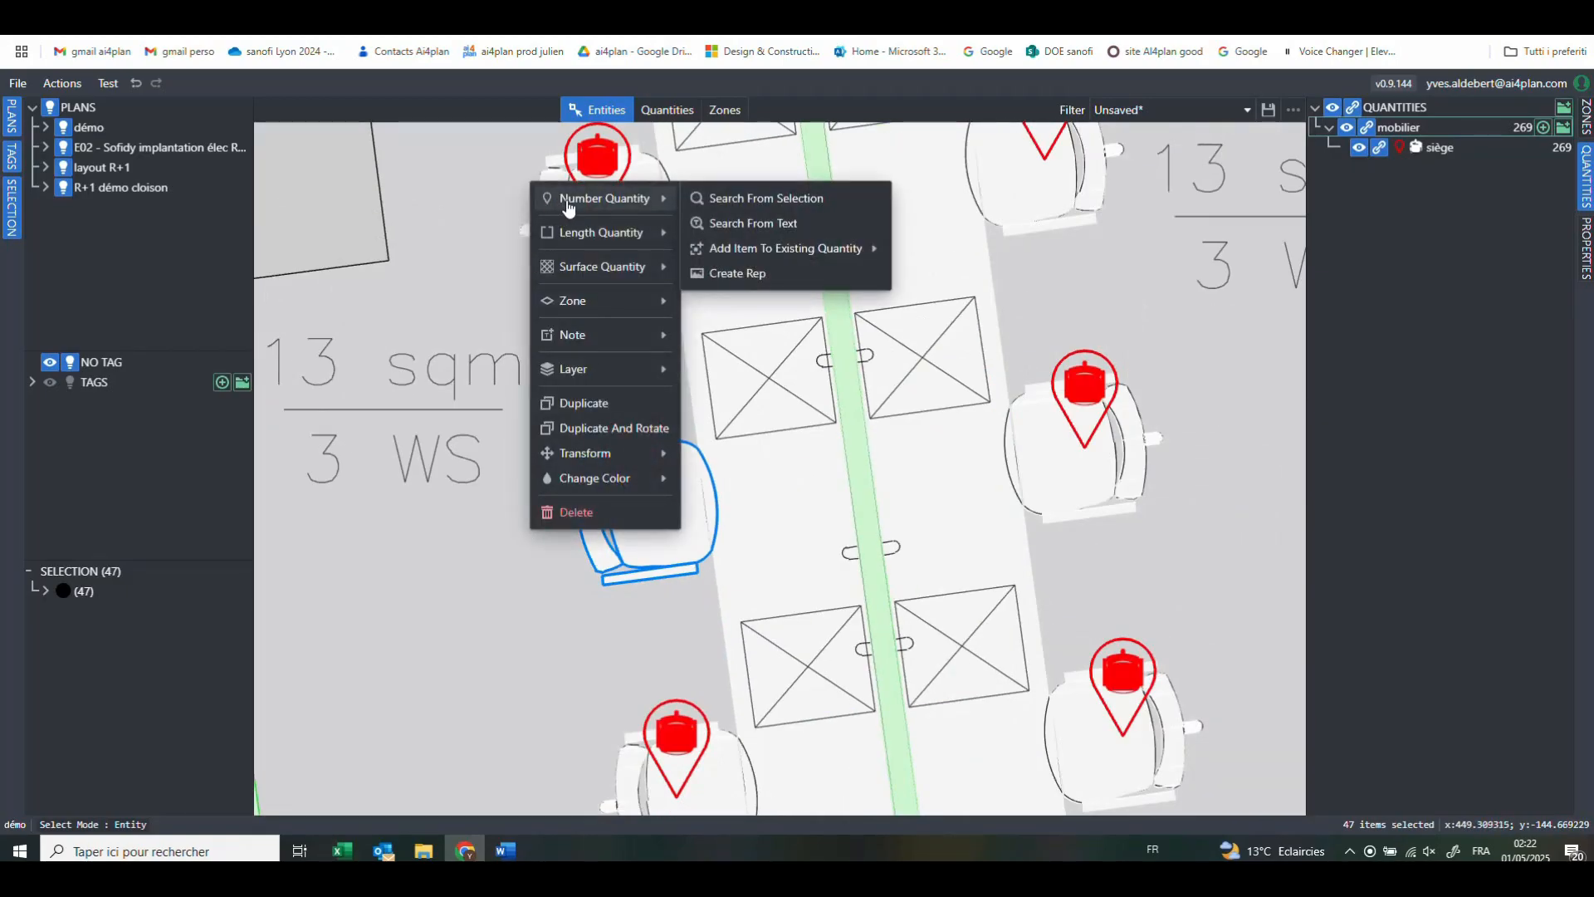
pyautogui.click(769, 205)
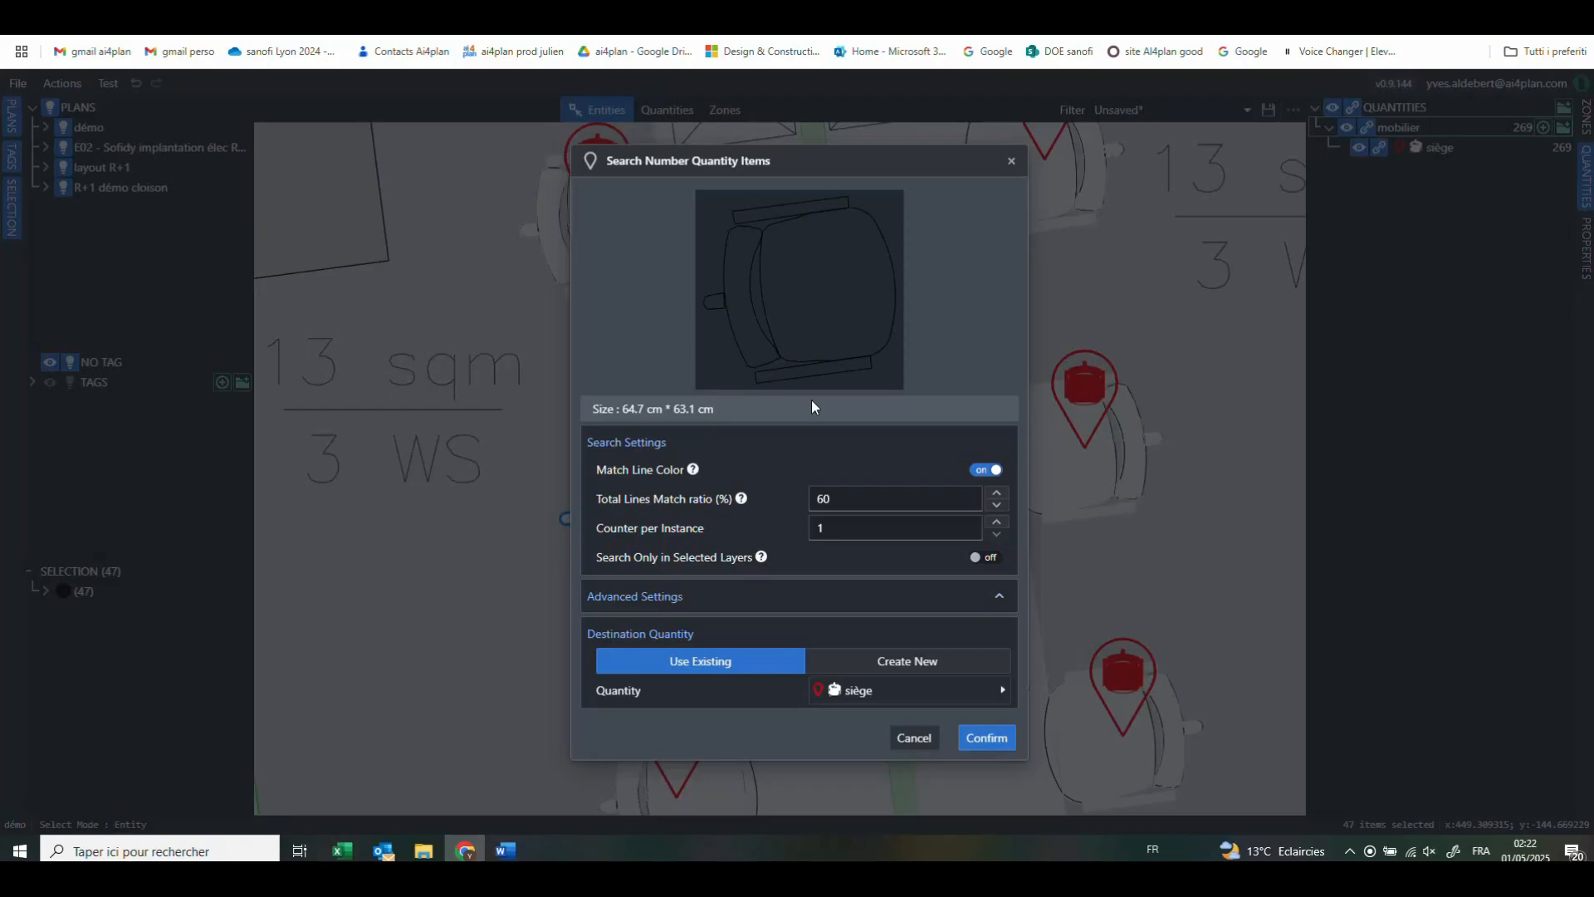
pyautogui.click(923, 667)
pyautogui.click(878, 719)
pyautogui.write('siège')
pyautogui.write('2')
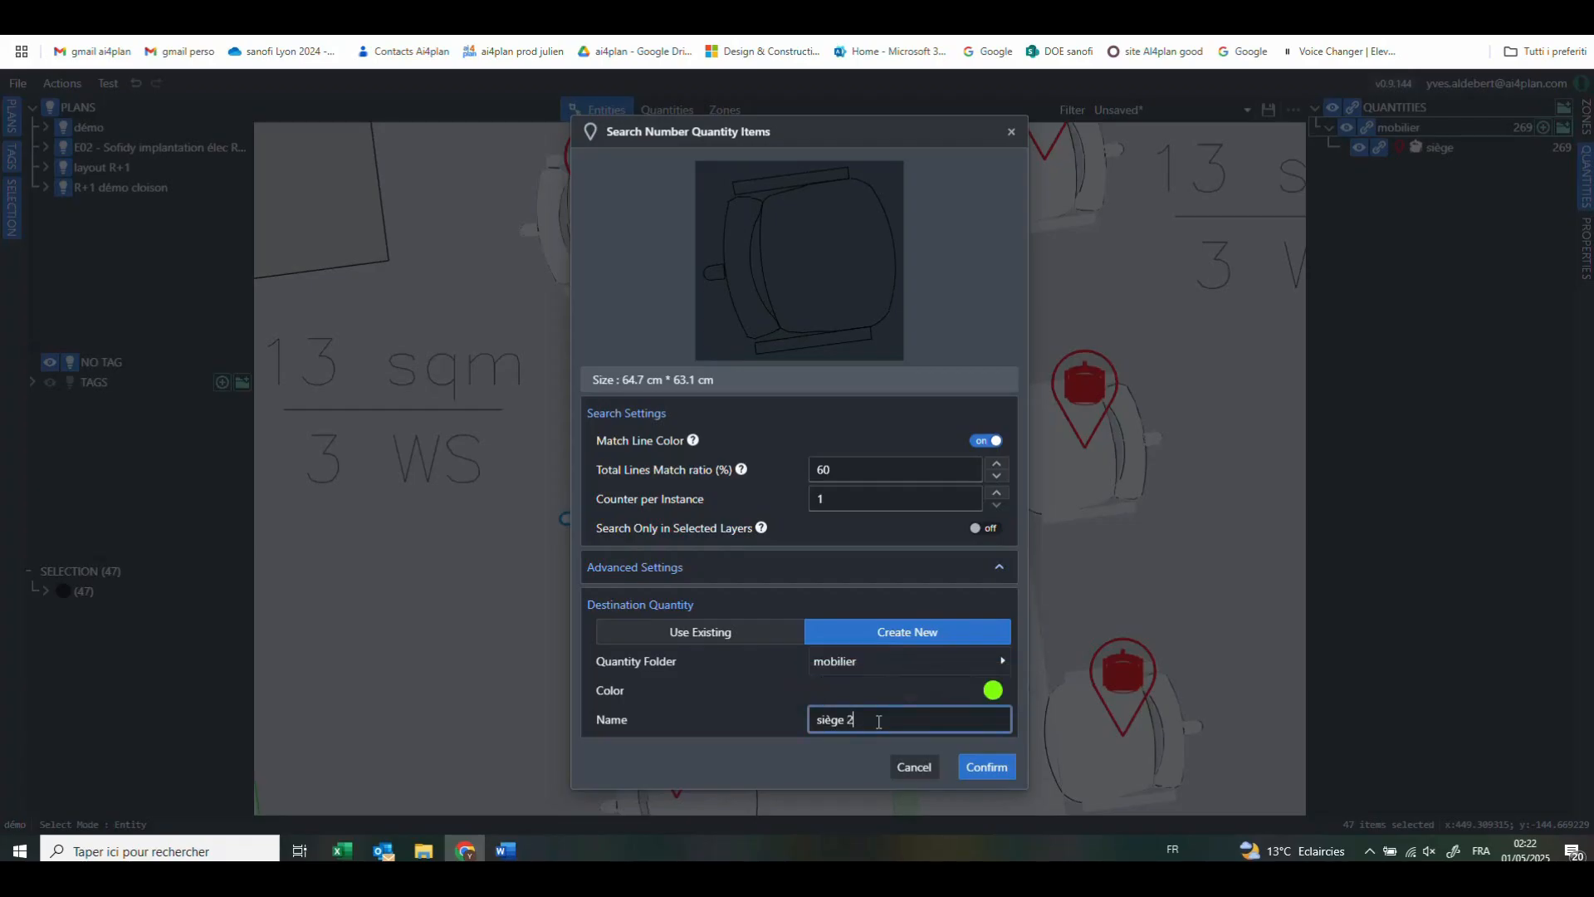
pyautogui.click(986, 766)
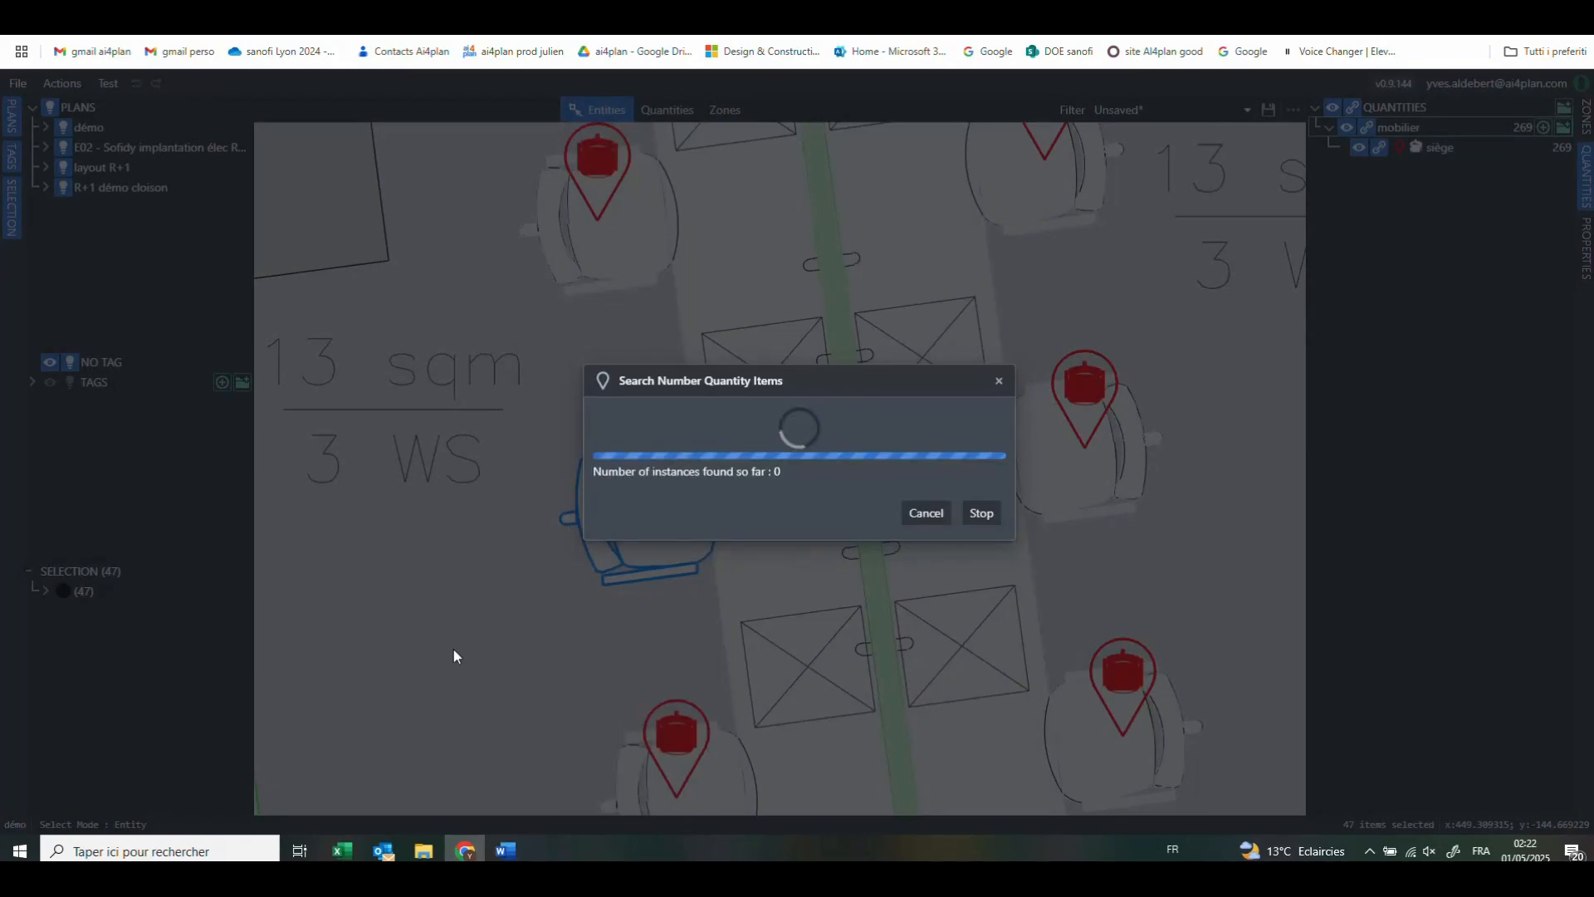
# Check the overlapping chair markers around the 13.7 sqm office and hide the original siège quantity
pyautogui.scroll(-5, 572, 592)
pyautogui.scroll(-5, 557, 580)
pyautogui.scroll(-2, 990, 570)
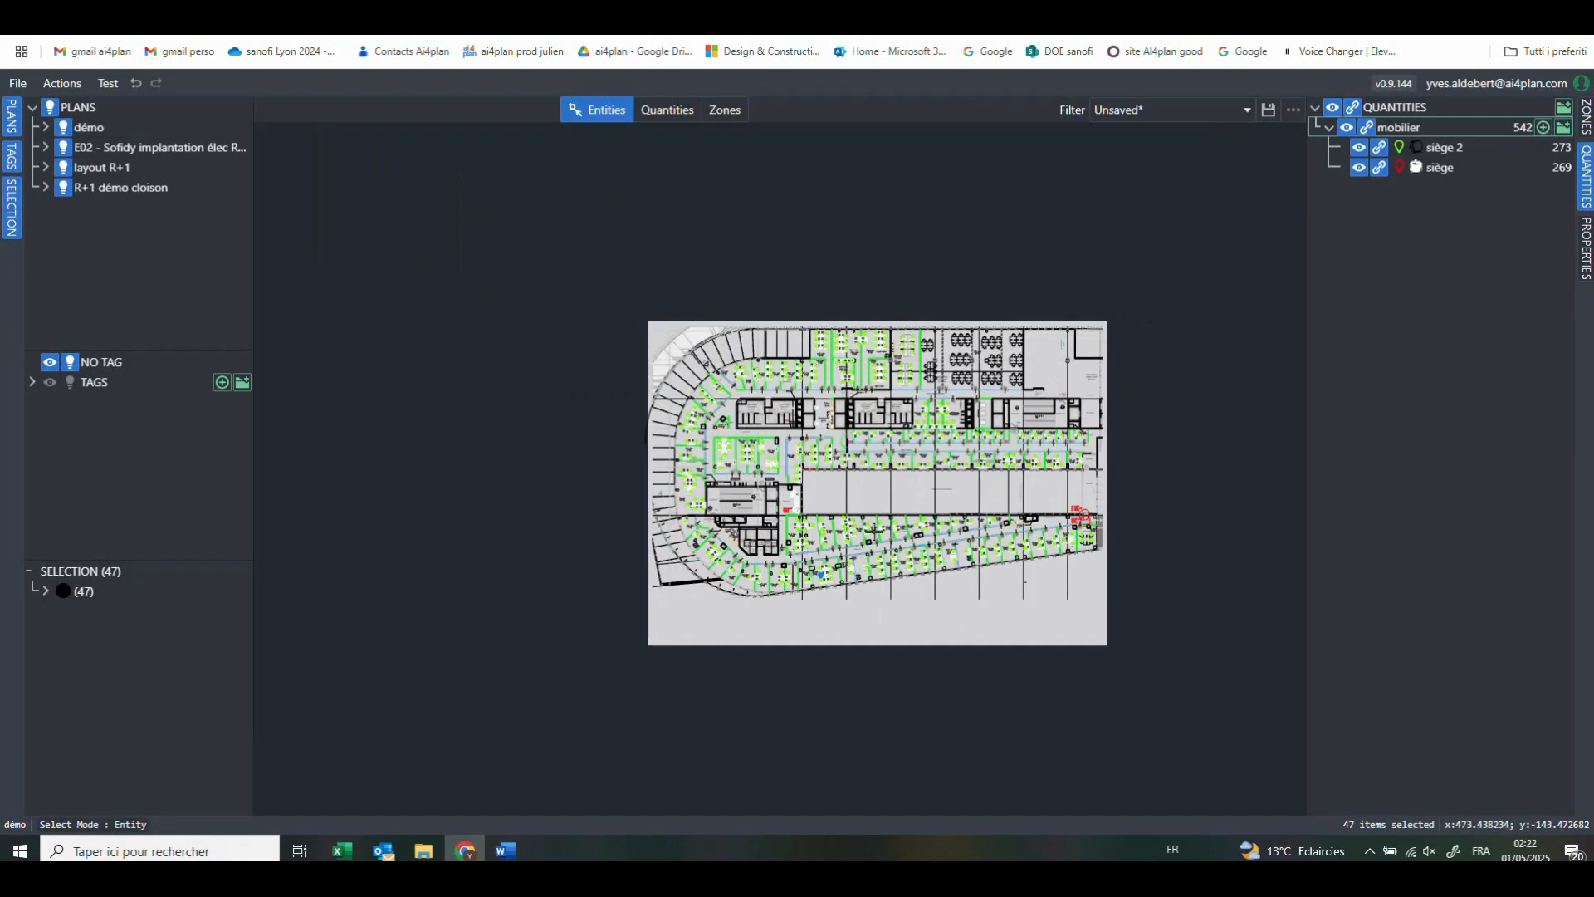
pyautogui.scroll(10, 770, 438)
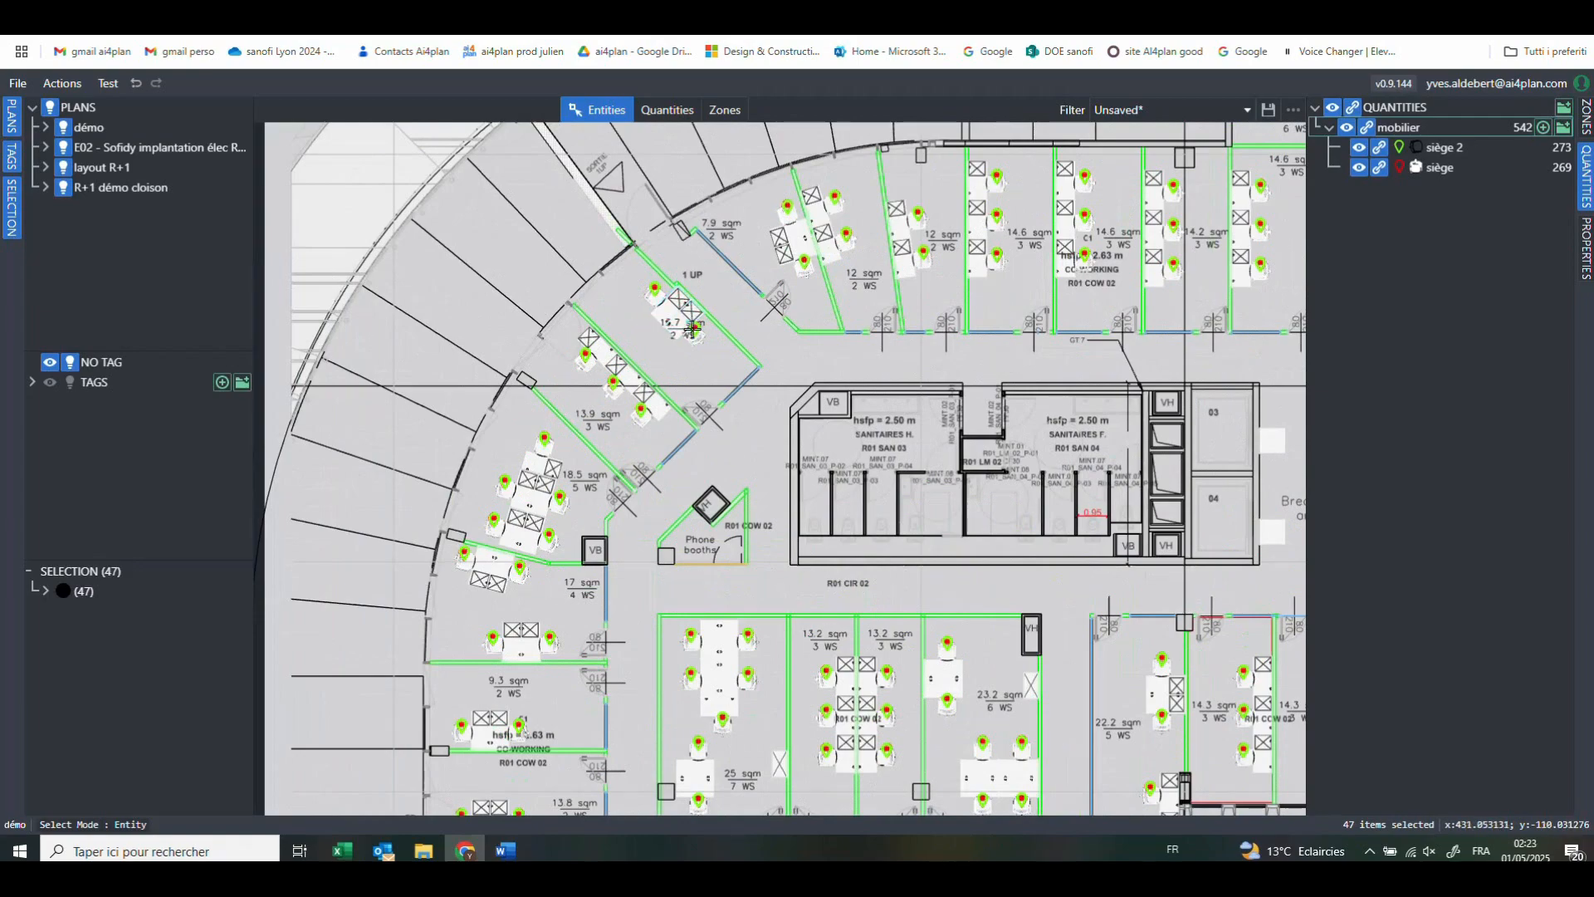
pyautogui.scroll(-2, 690, 323)
pyautogui.scroll(2, 690, 324)
pyautogui.scroll(4, 672, 282)
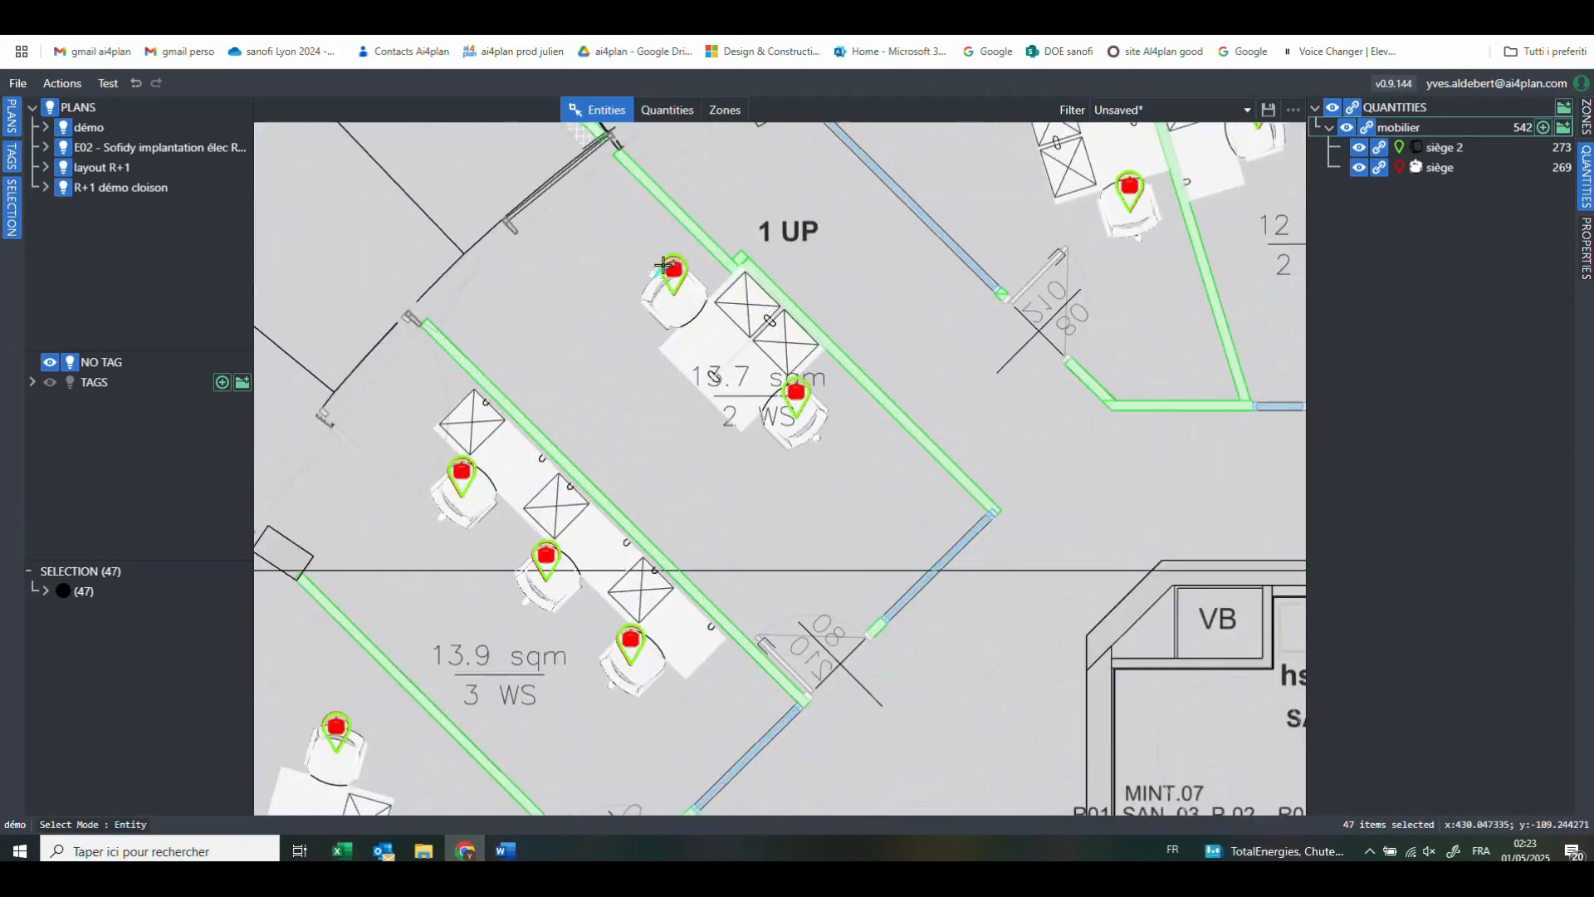
pyautogui.scroll(3, 664, 268)
pyautogui.moveTo(1345, 172)
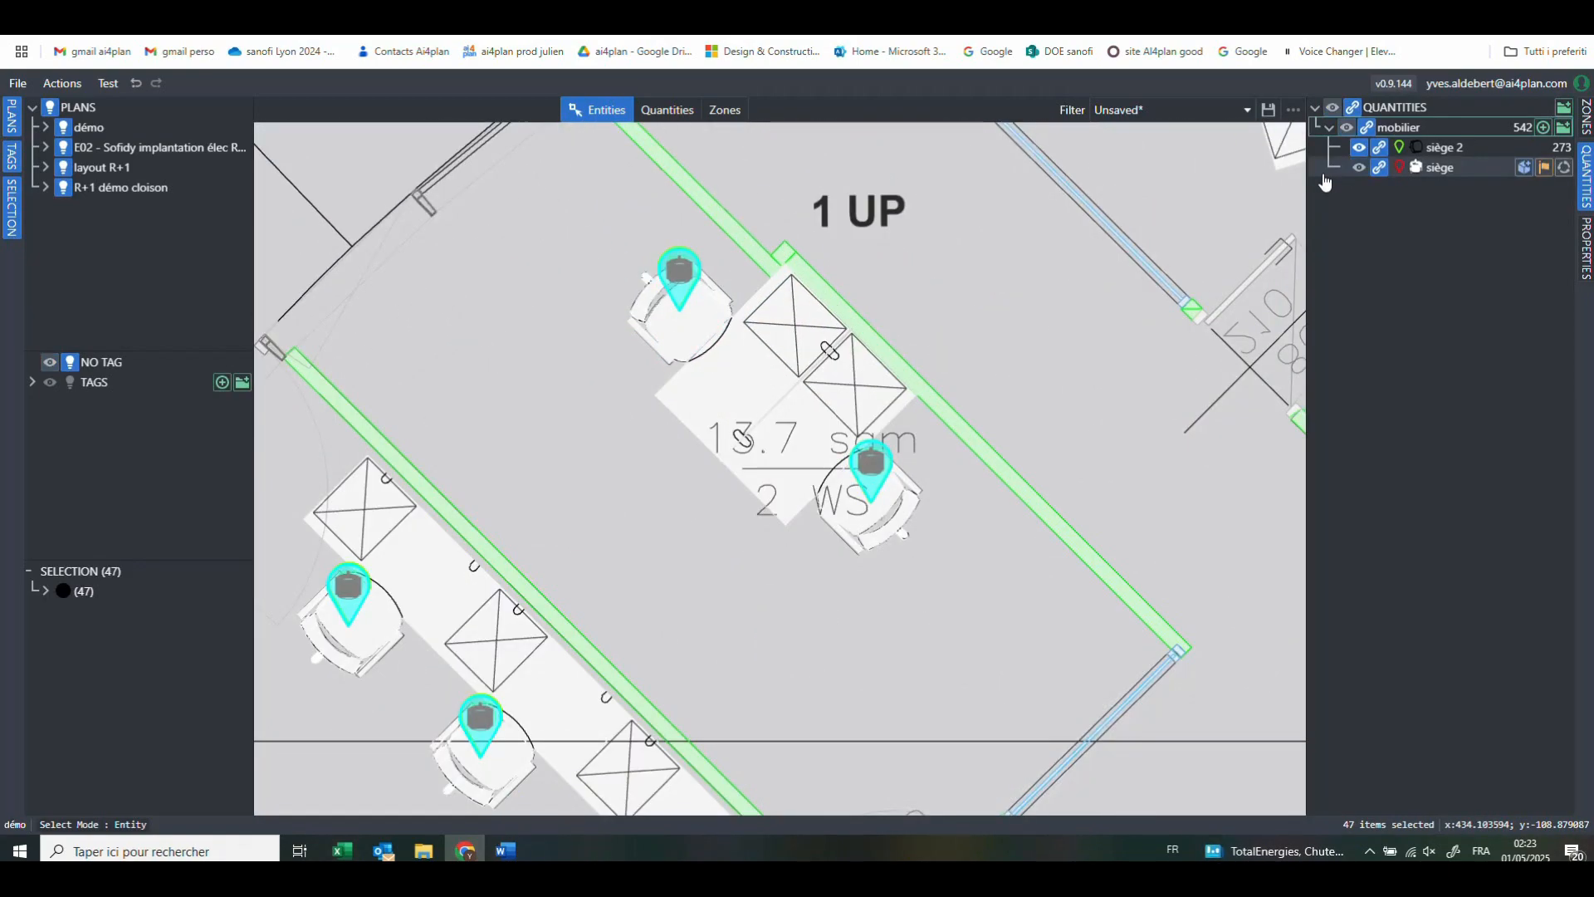
# Check the siège 2 markers along the lower offices and select the upper-left chair in the 16 sqm, 4 WS office
pyautogui.scroll(-8, 579, 334)
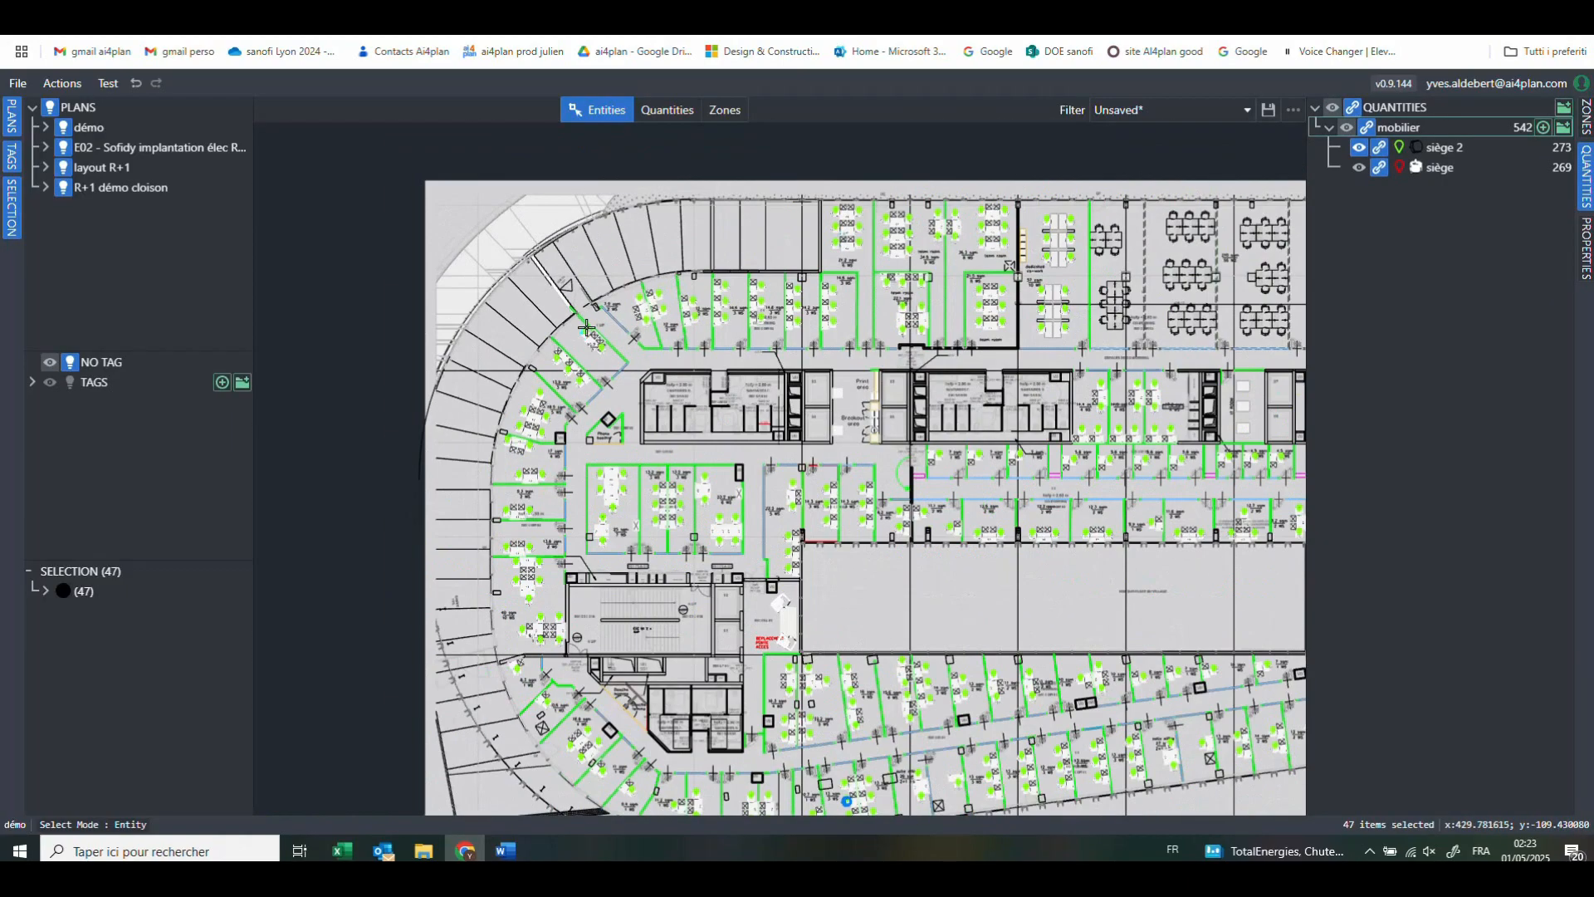
pyautogui.scroll(-3, 578, 334)
pyautogui.scroll(10, 1021, 470)
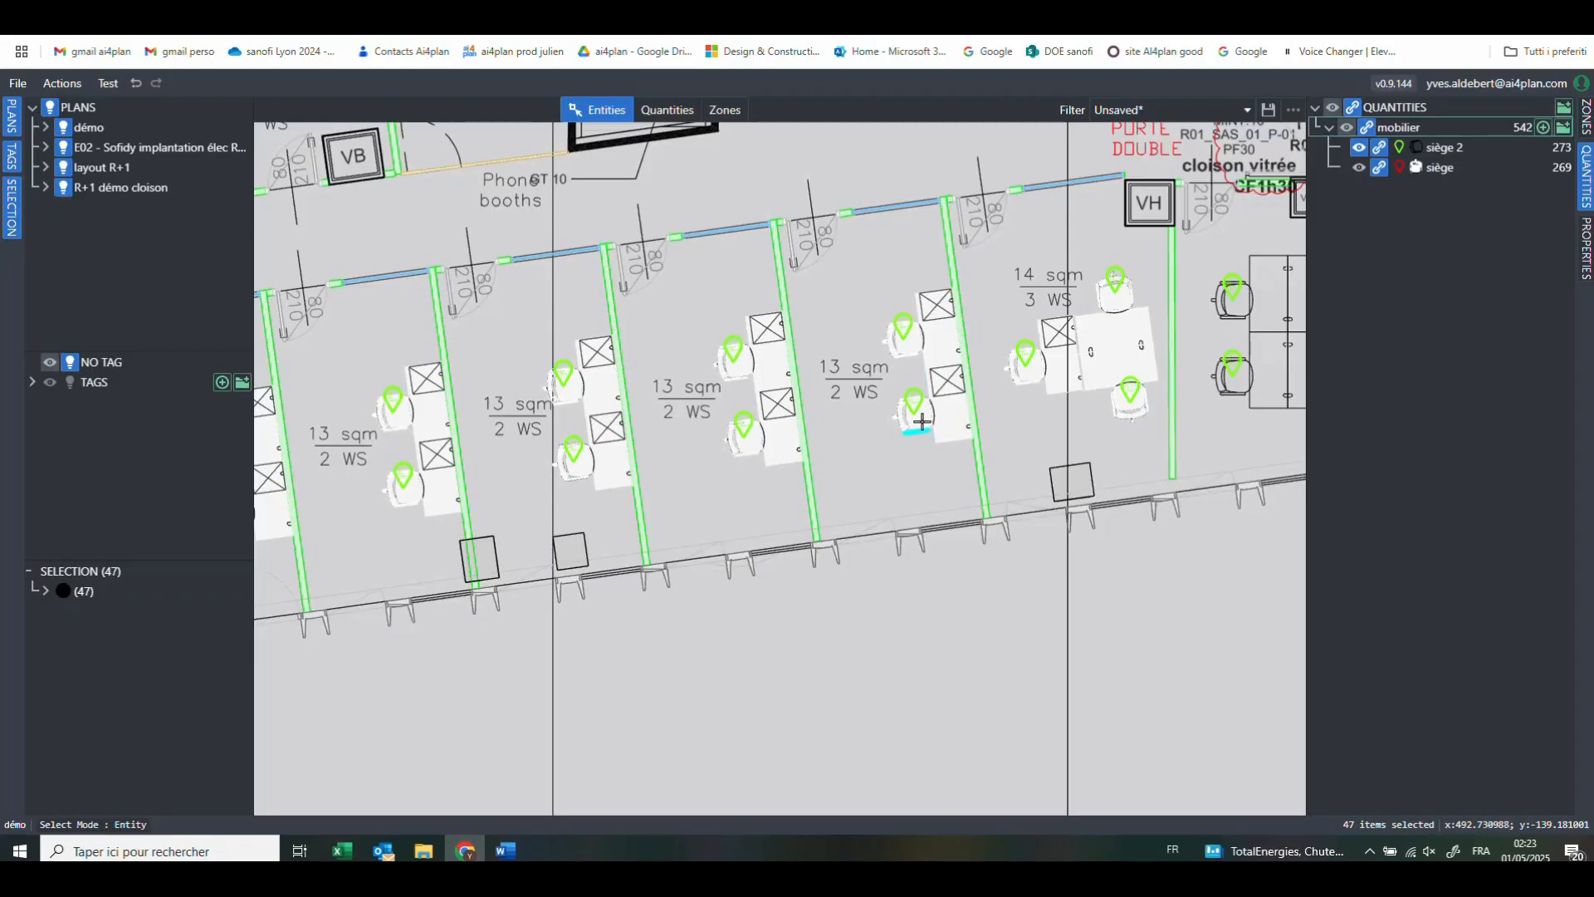
pyautogui.scroll(-5, 921, 421)
pyautogui.scroll(6, 930, 500)
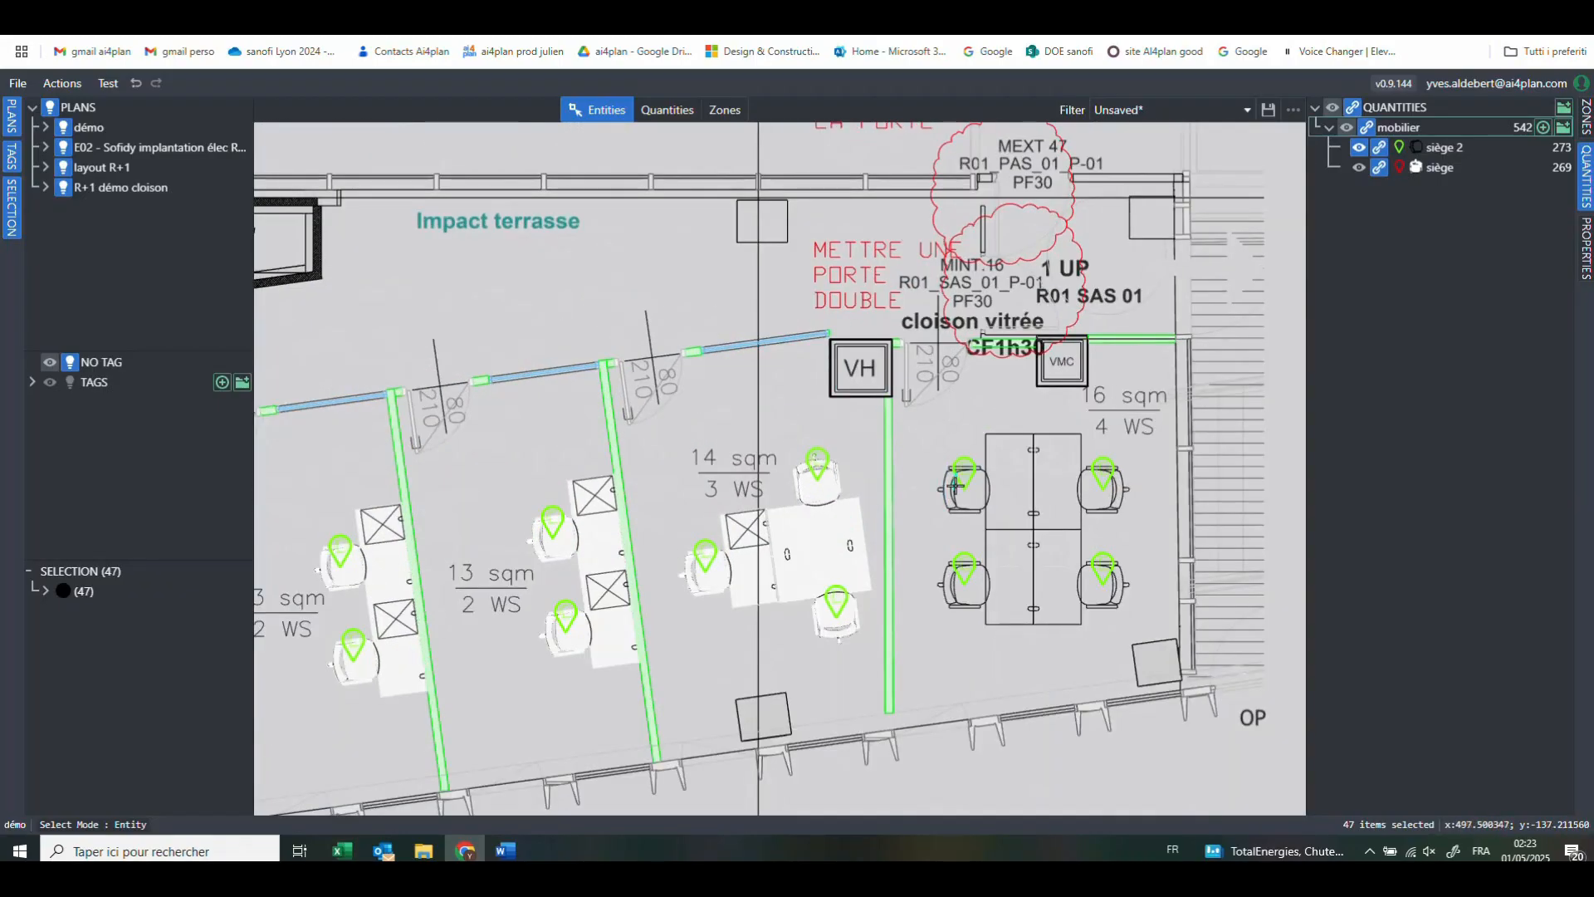
pyautogui.scroll(3, 955, 485)
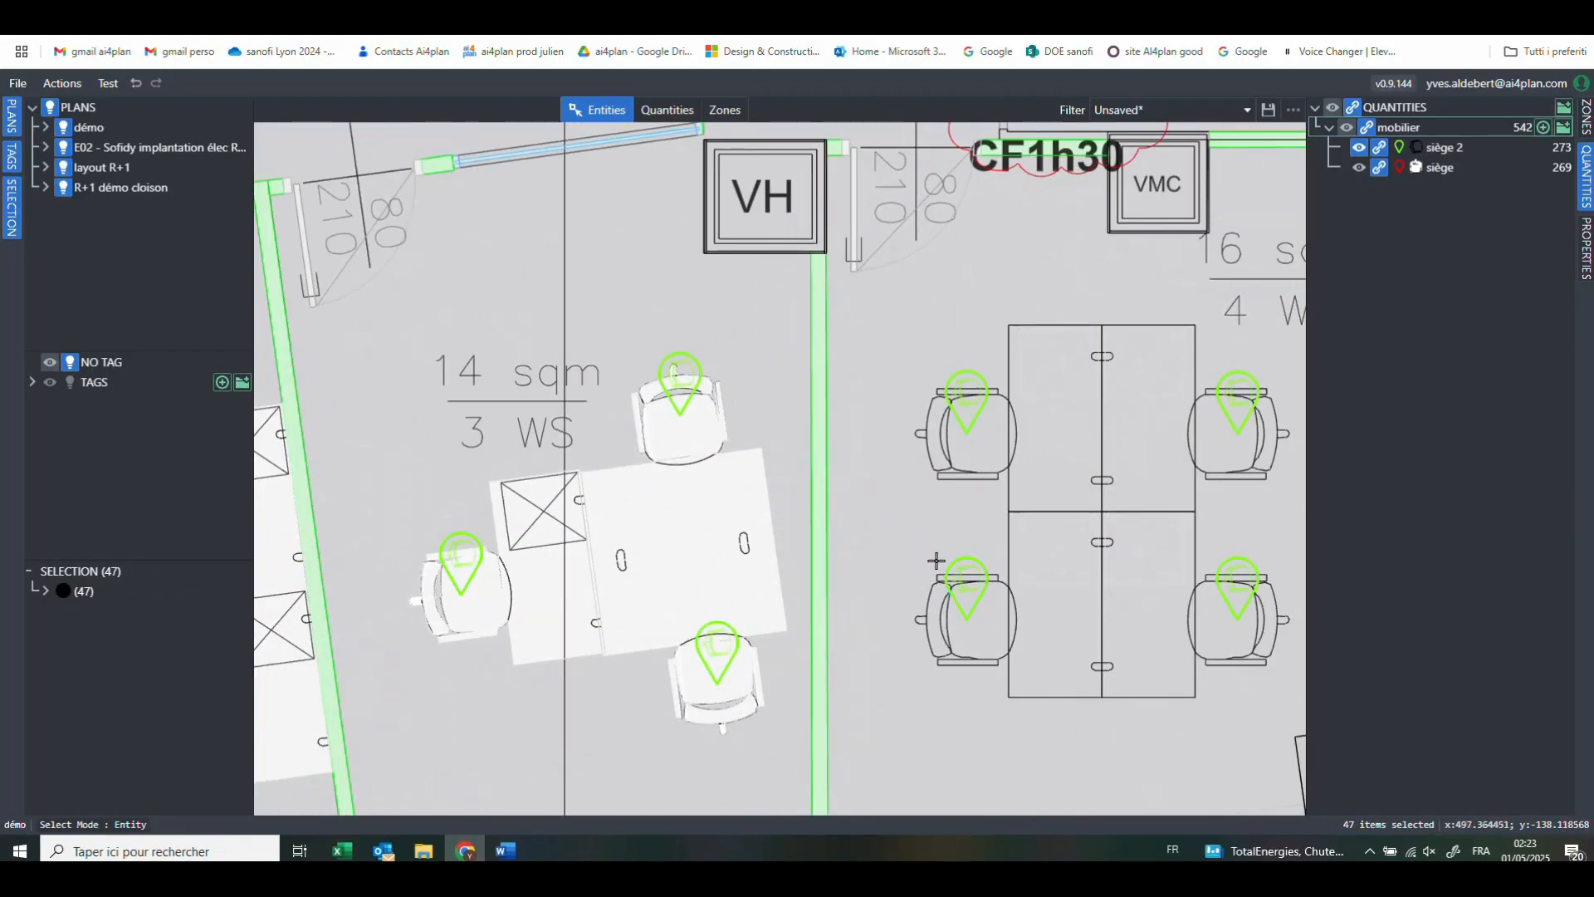
pyautogui.moveTo(904, 359); pyautogui.dragTo(991, 494)
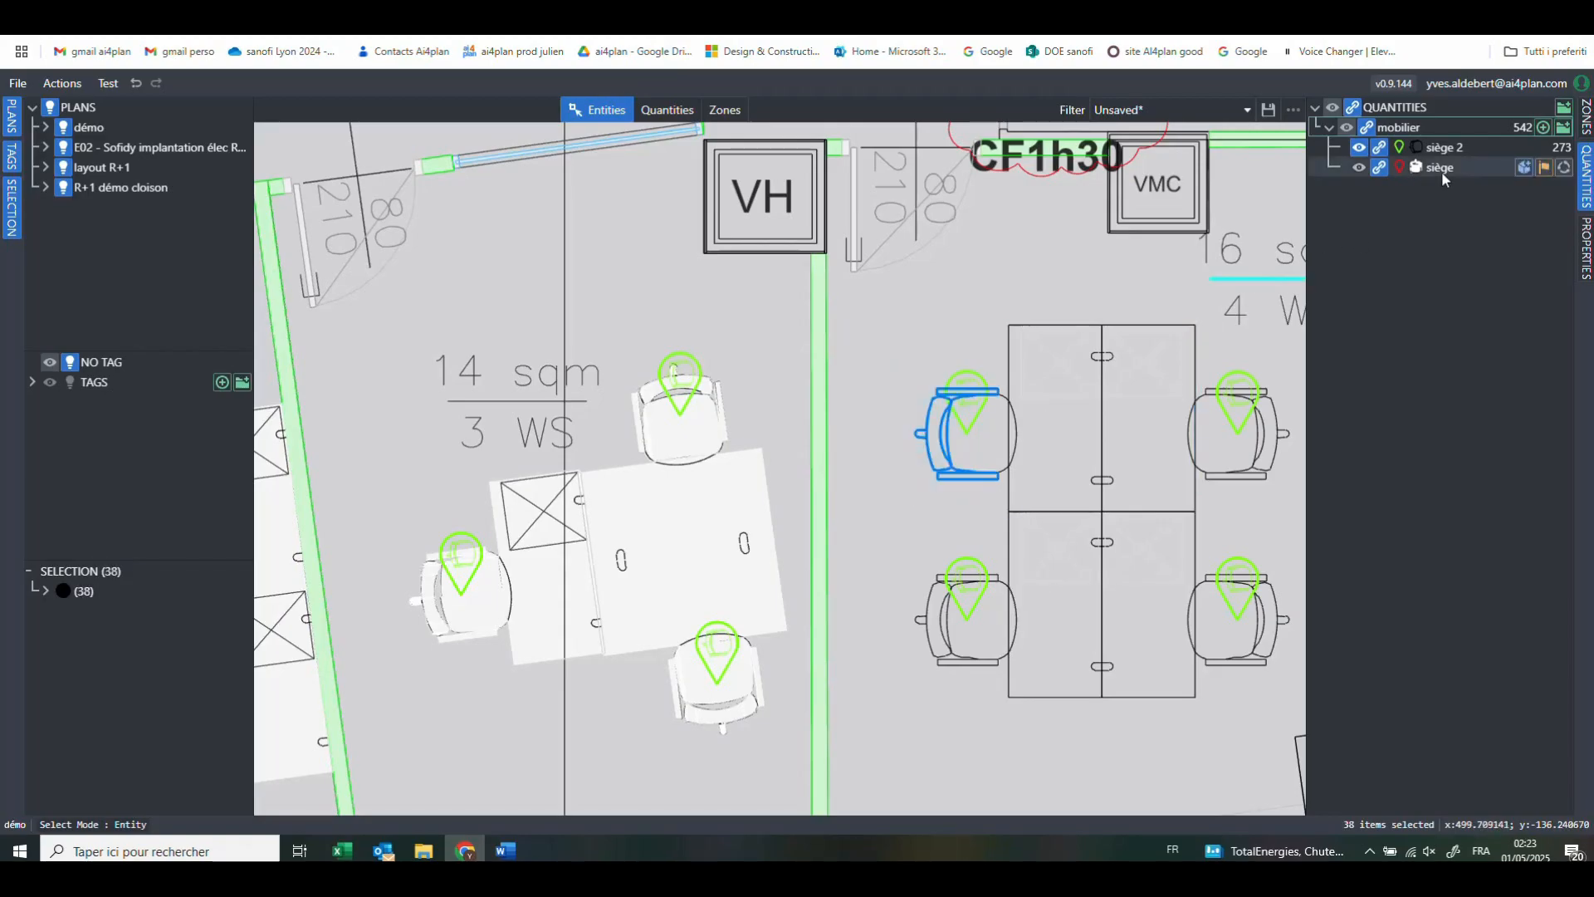
# View the siège quantity's properties and reference shapes, and compare the chair drawings in the 14 sqm and 16 sqm offices
pyautogui.click(1431, 168)
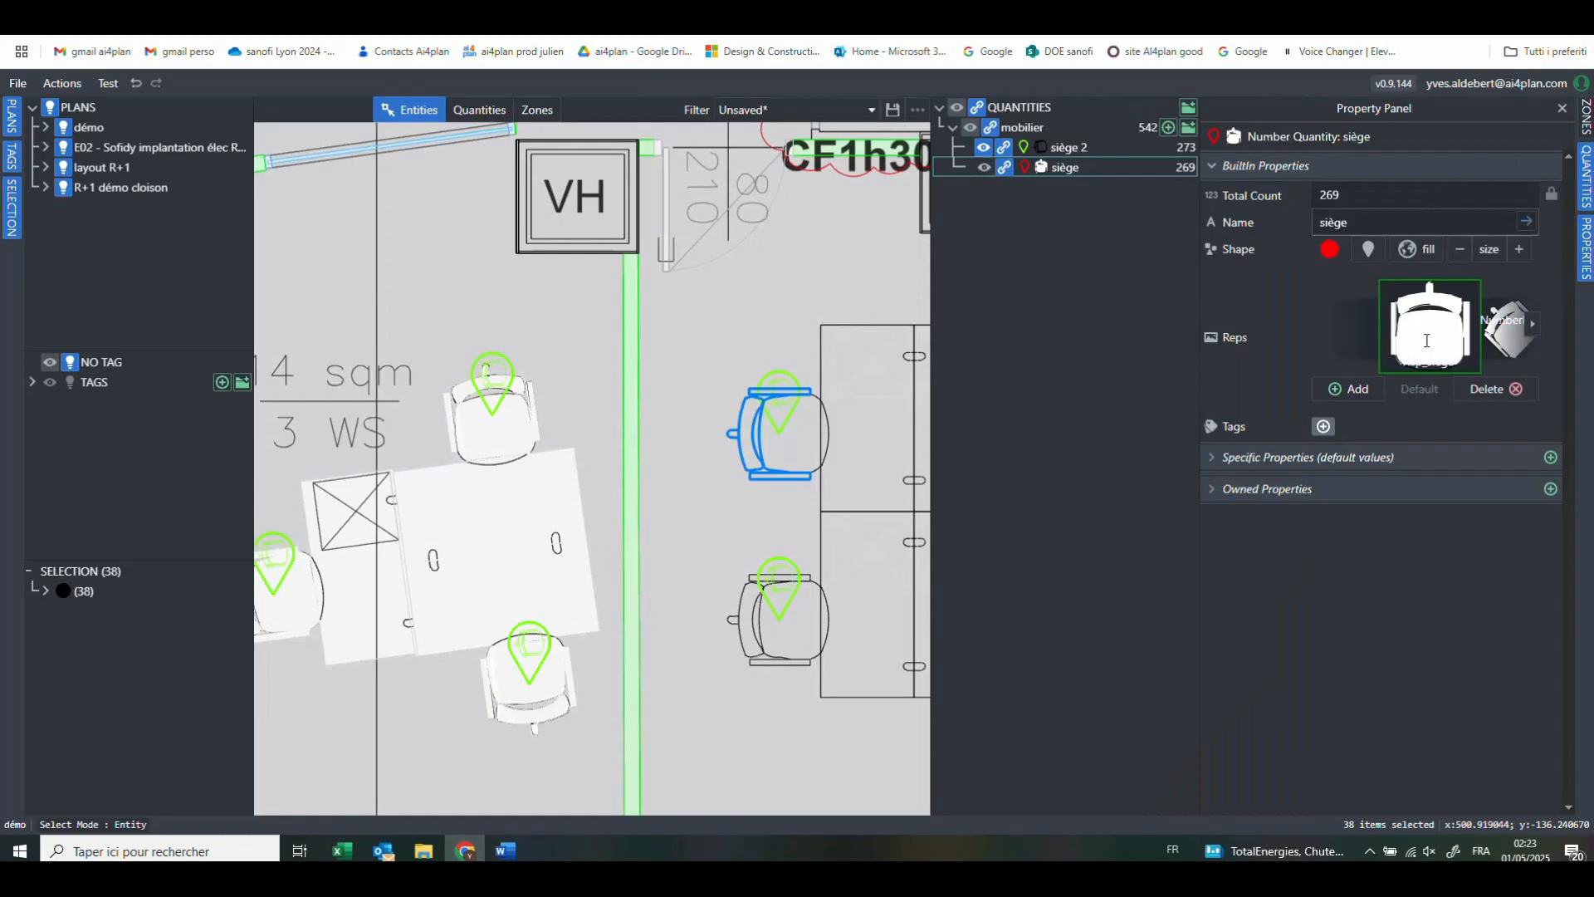
pyautogui.click(1586, 249)
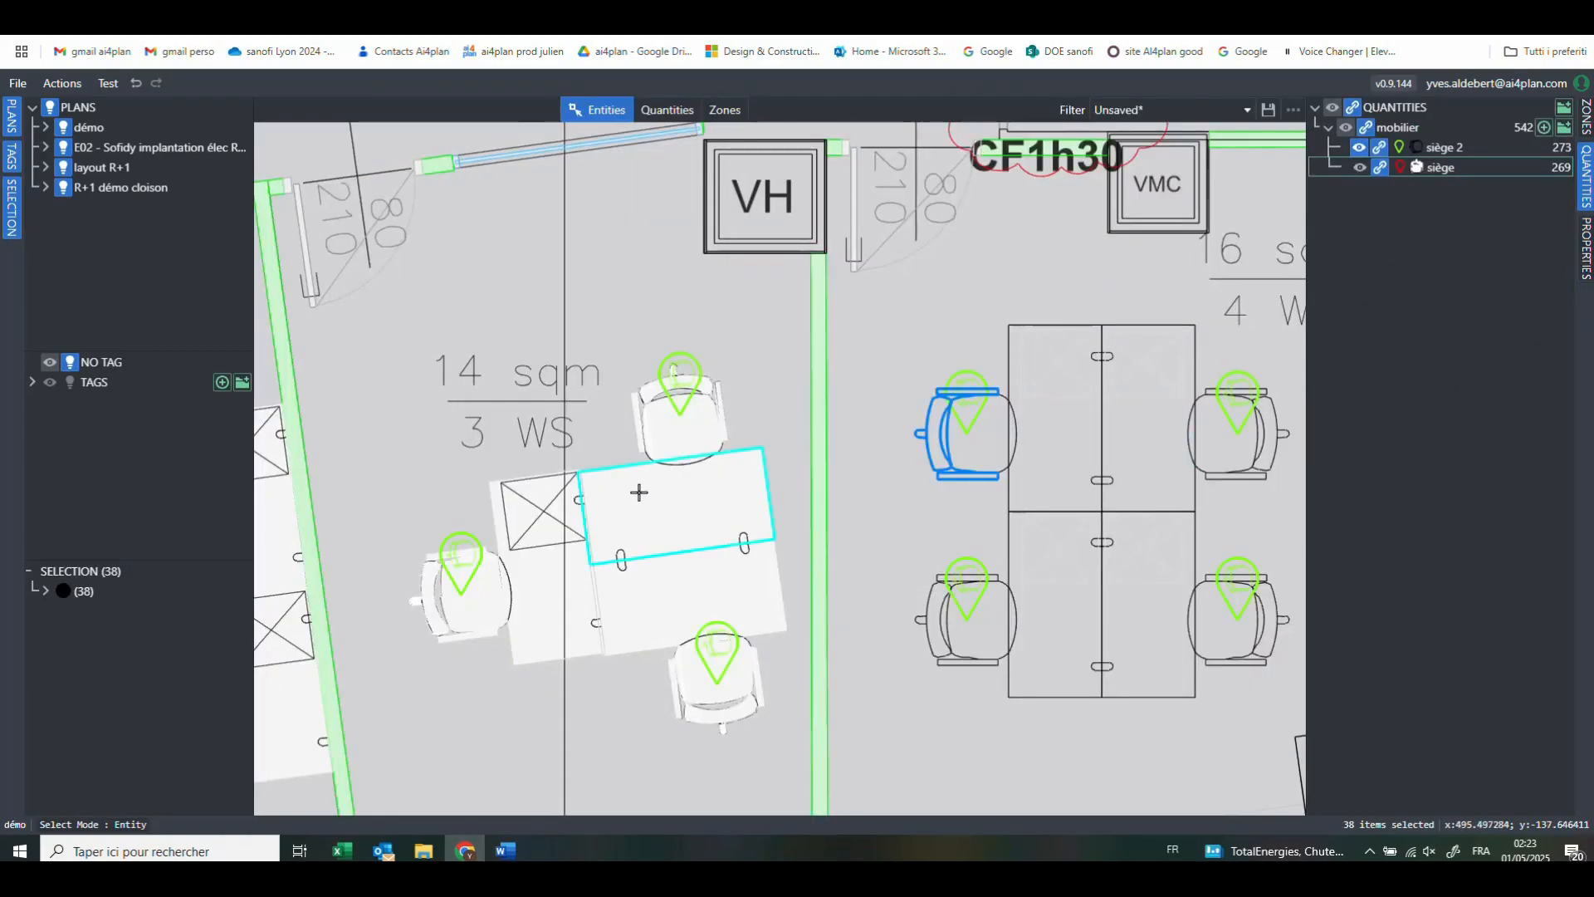
pyautogui.scroll(3, 610, 419)
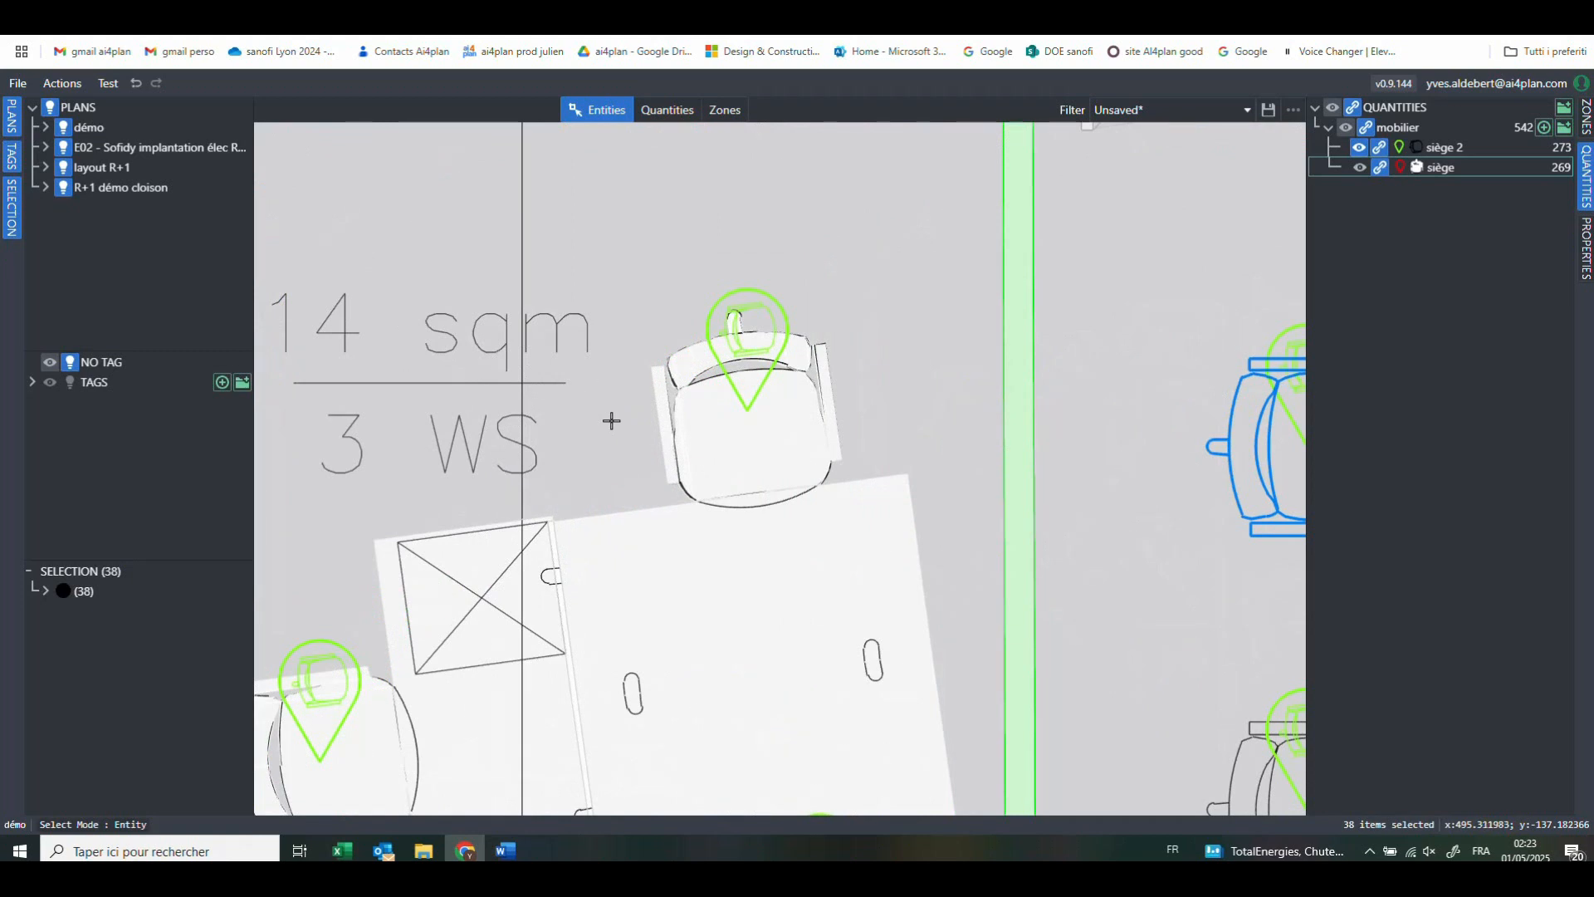
pyautogui.scroll(-3, 647, 426)
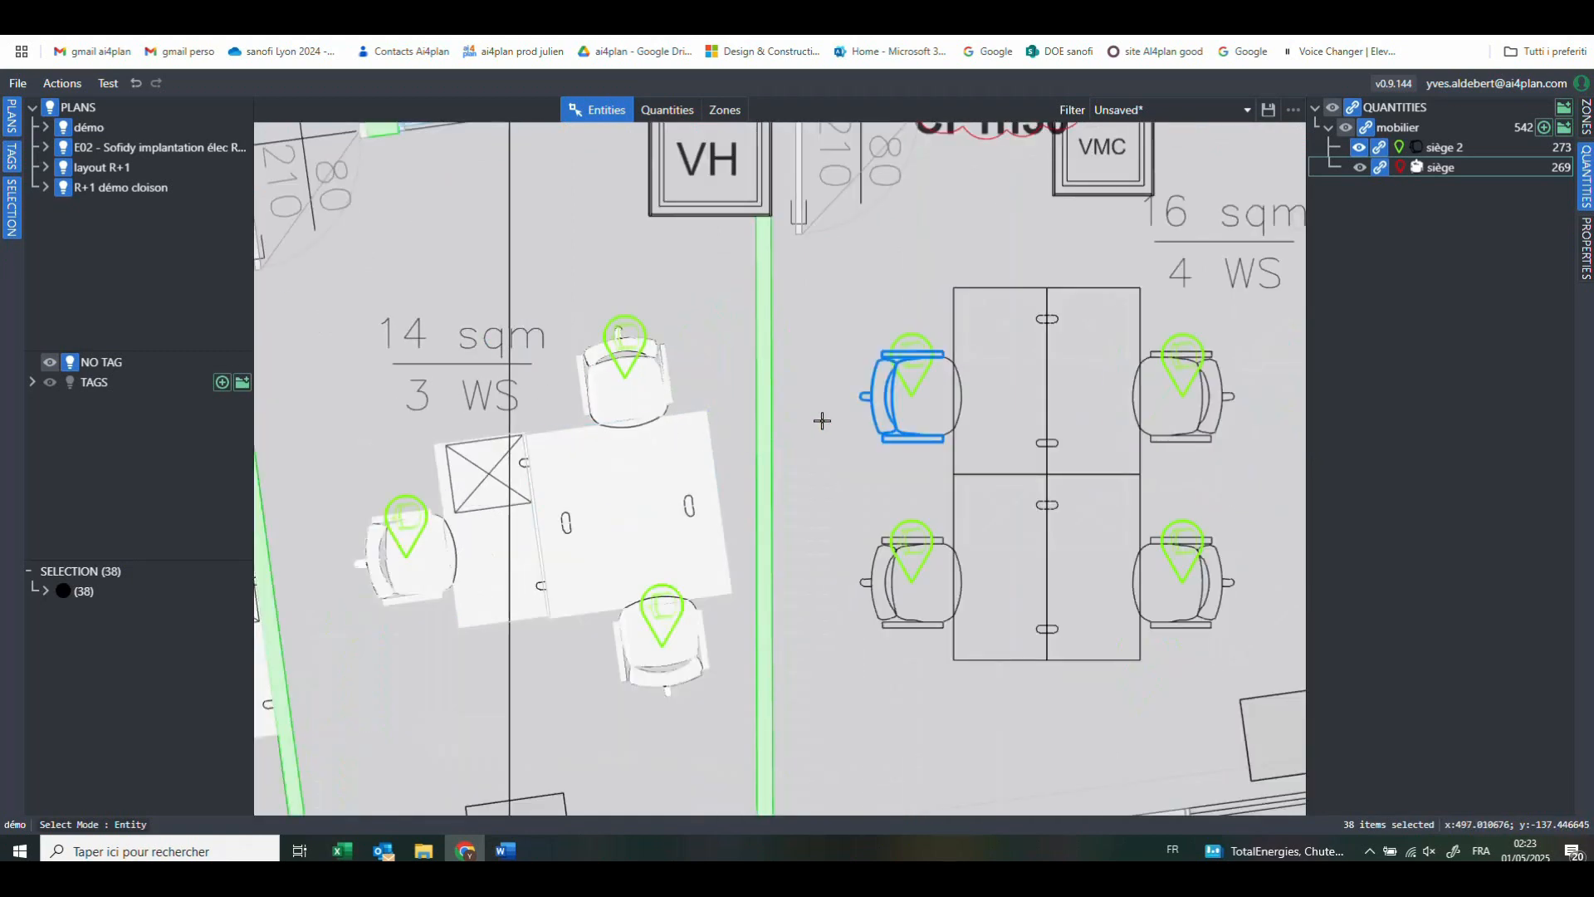
pyautogui.scroll(3, 930, 388)
pyautogui.scroll(-3, 901, 387)
pyautogui.scroll(-3, 926, 368)
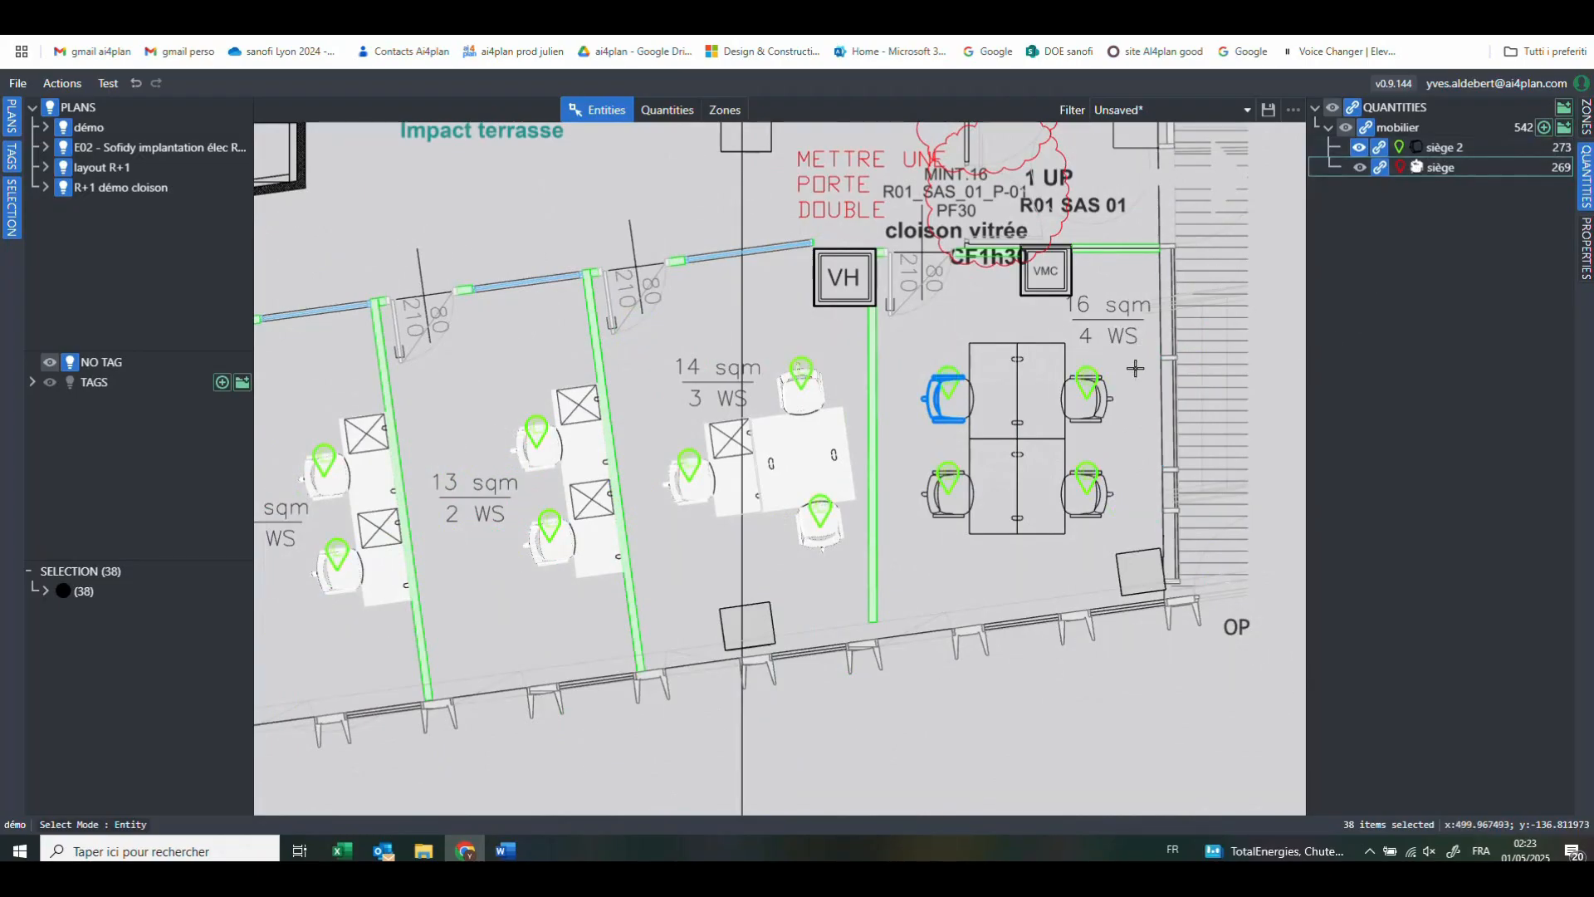
# Examine the chair linework in the R01 COW 03 co-working area and the siège 2 marker coverage across the rest of the plan
pyautogui.scroll(-5, 993, 446)
pyautogui.scroll(-3, 994, 446)
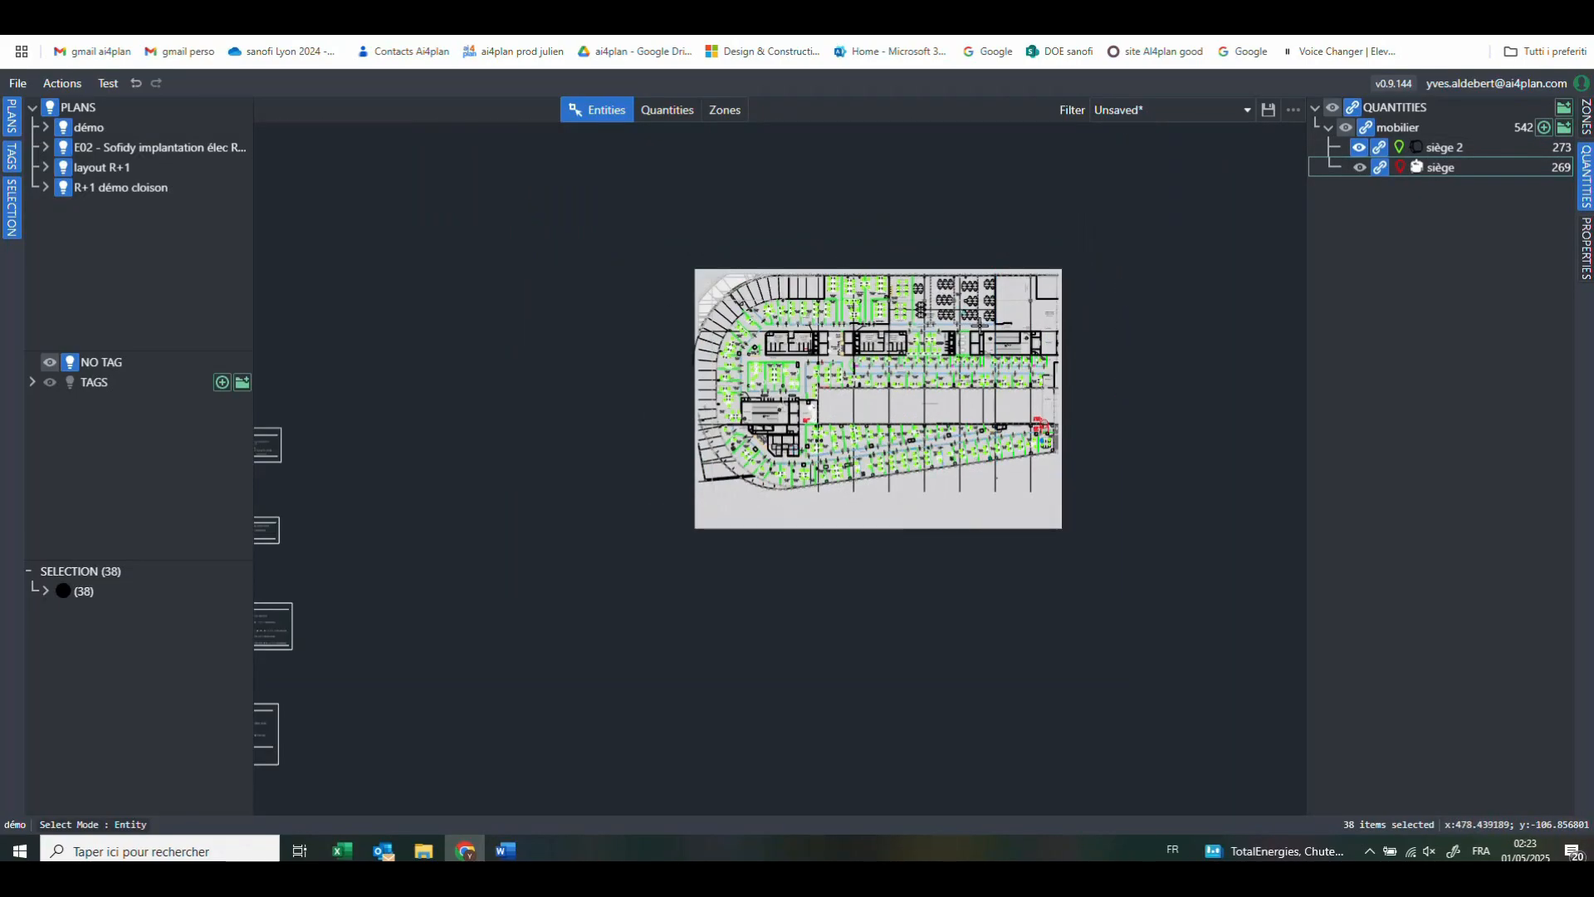
pyautogui.scroll(10, 944, 341)
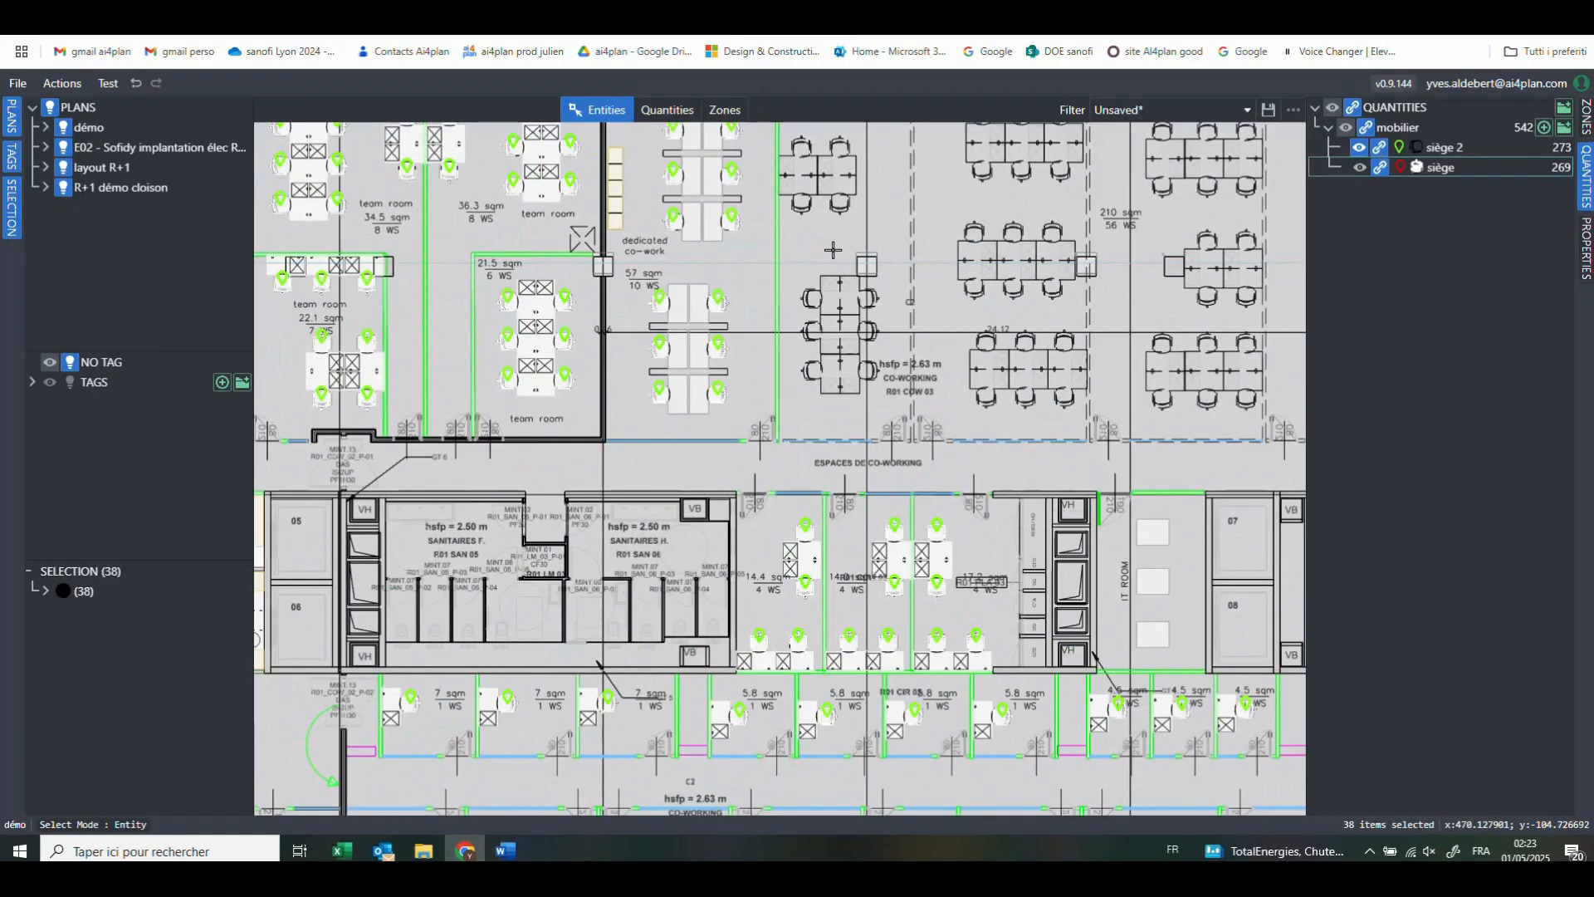
pyautogui.scroll(6, 797, 374)
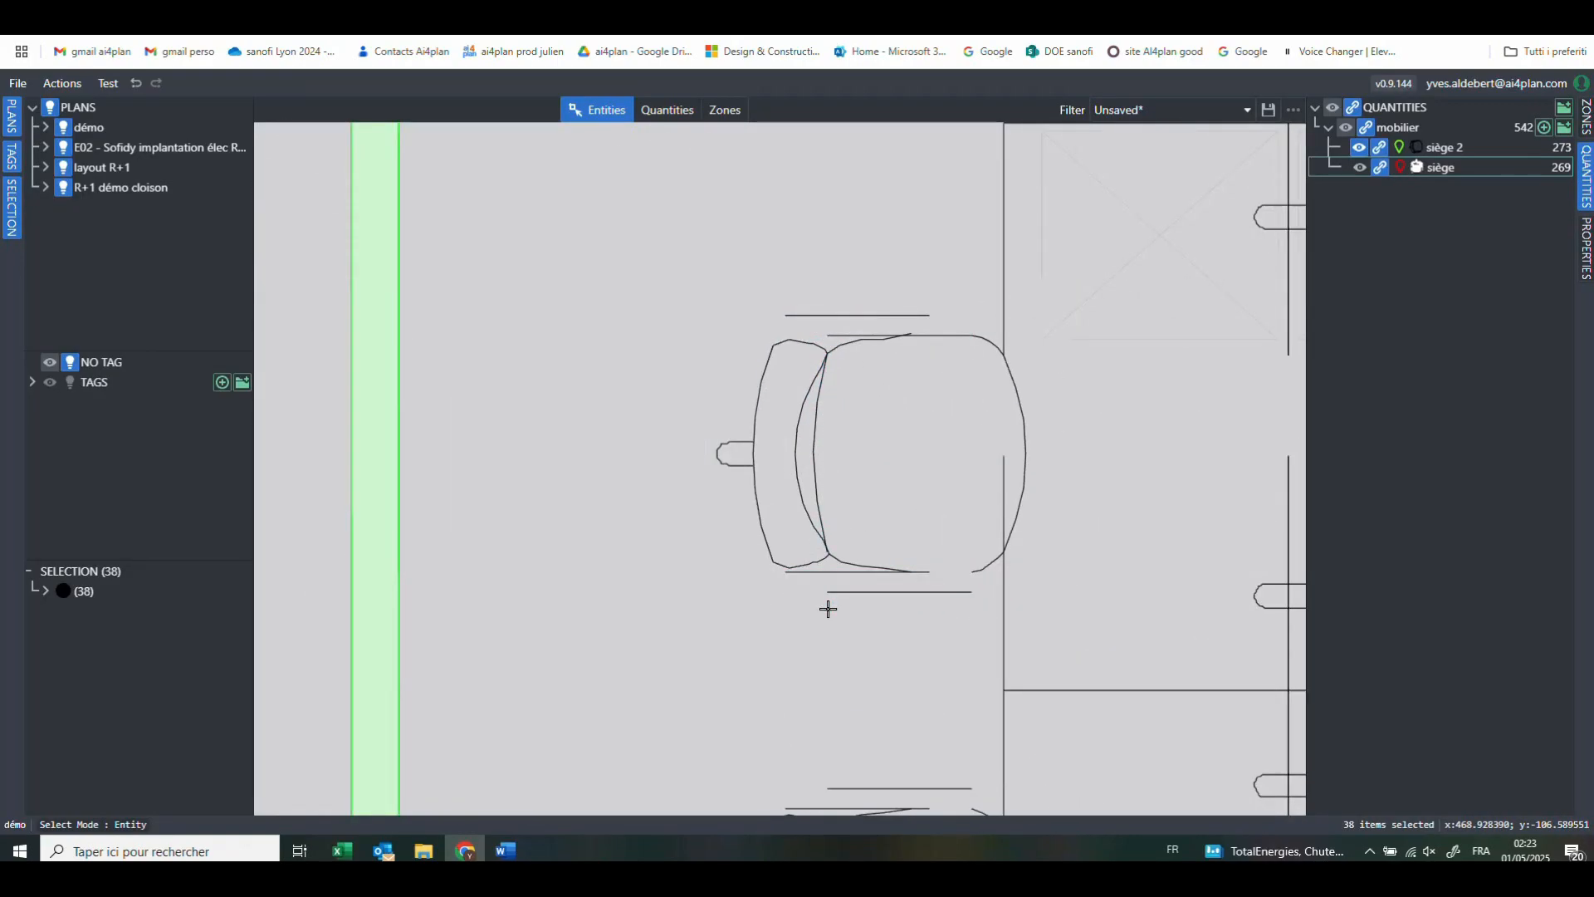
pyautogui.scroll(-4, 1036, 428)
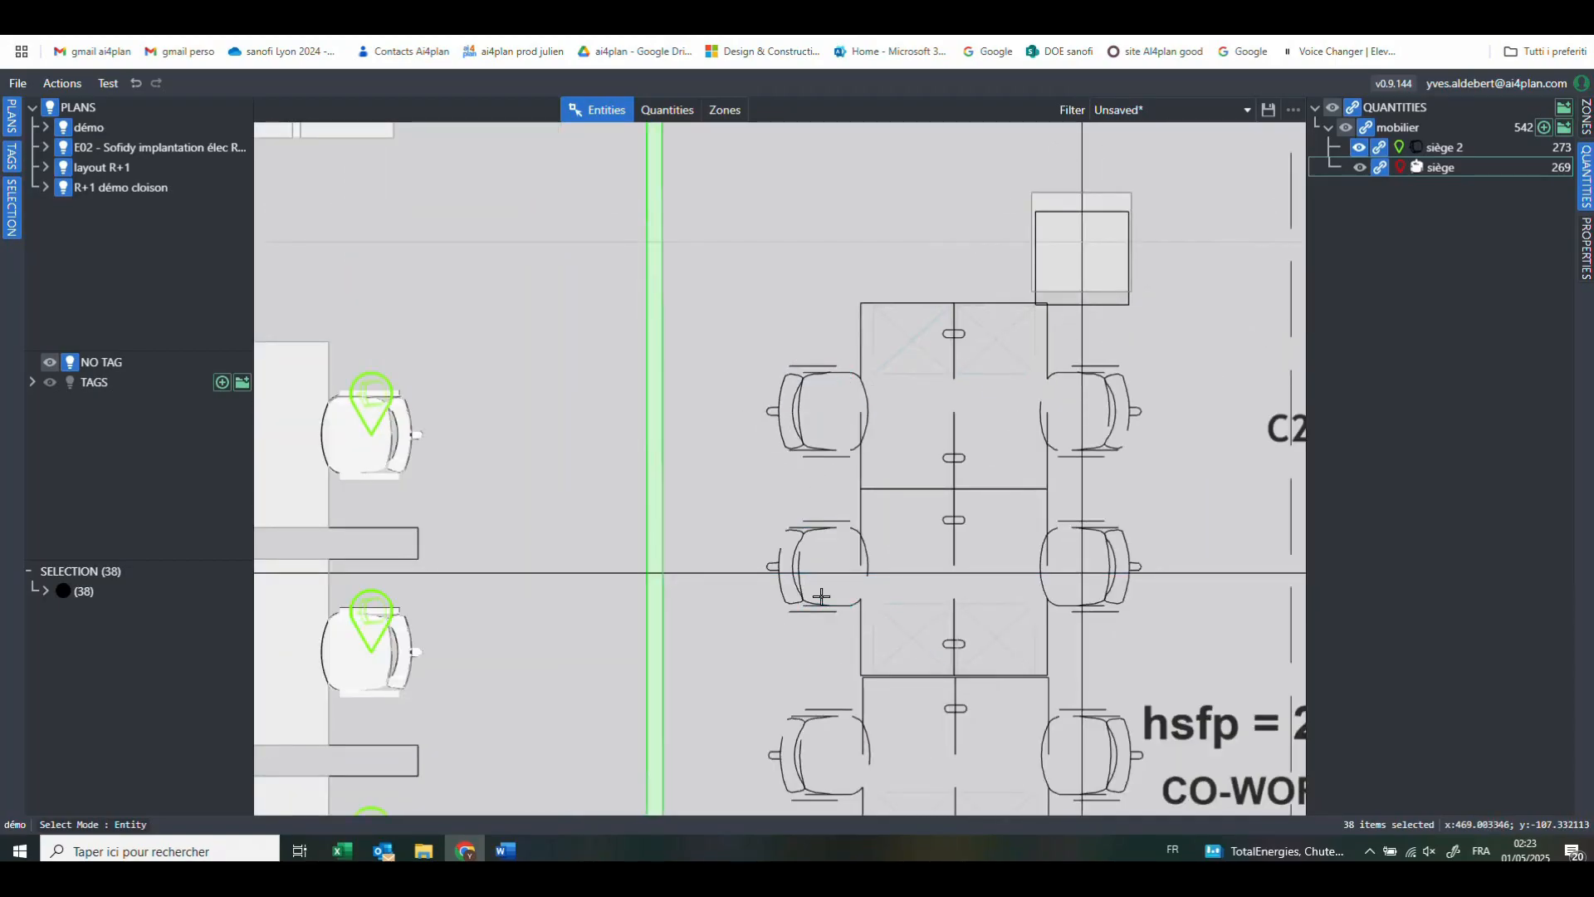
pyautogui.scroll(-2, 840, 690)
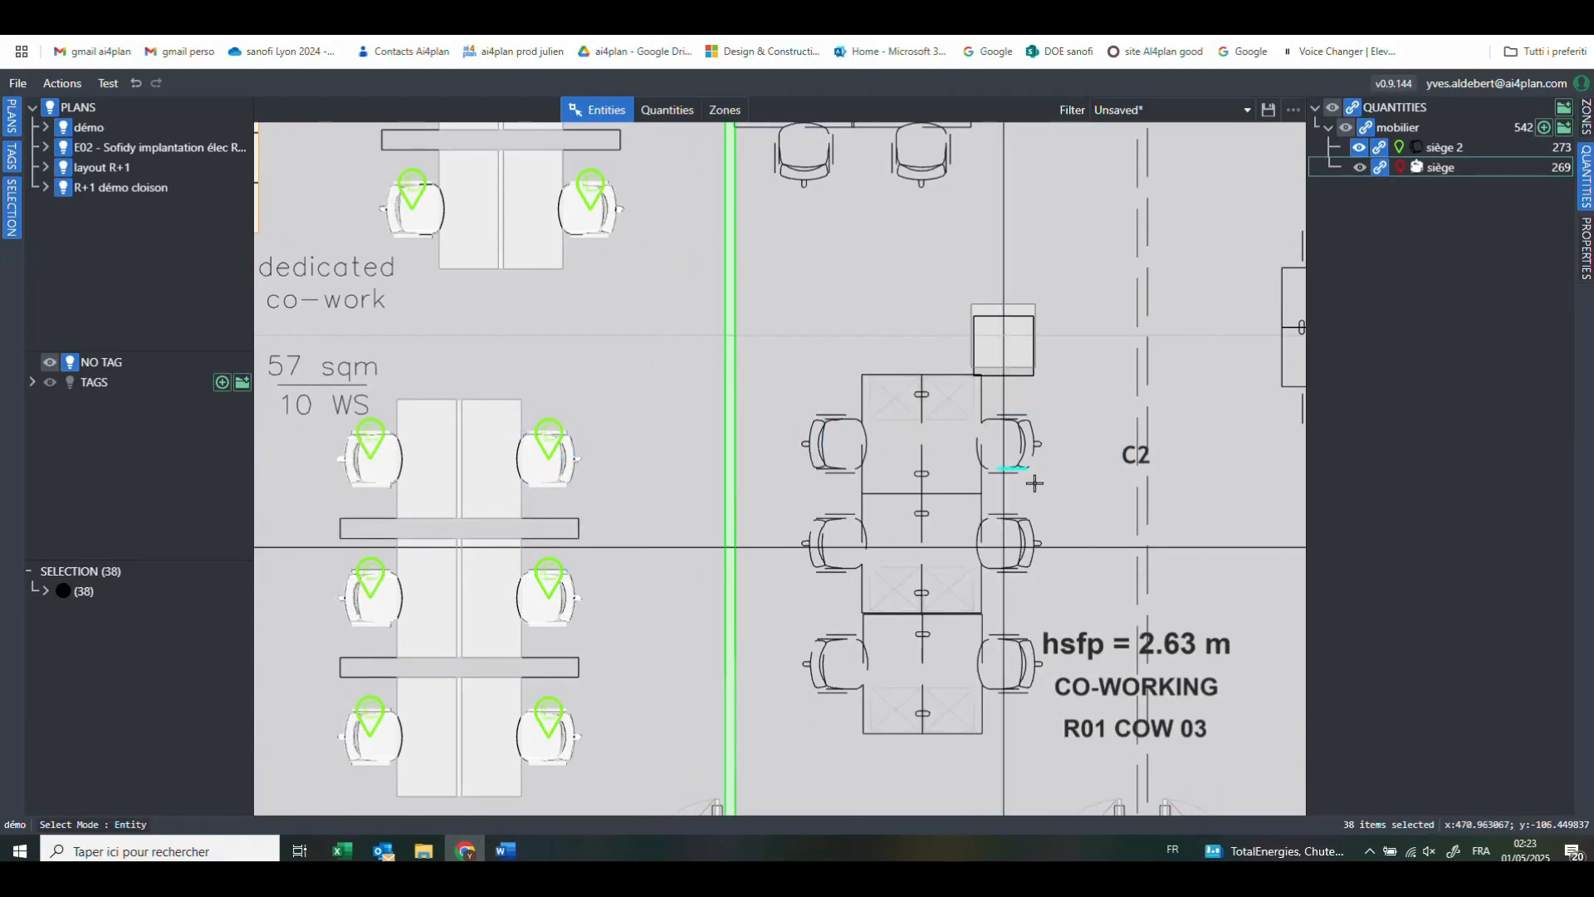
pyautogui.scroll(-2, 1034, 483)
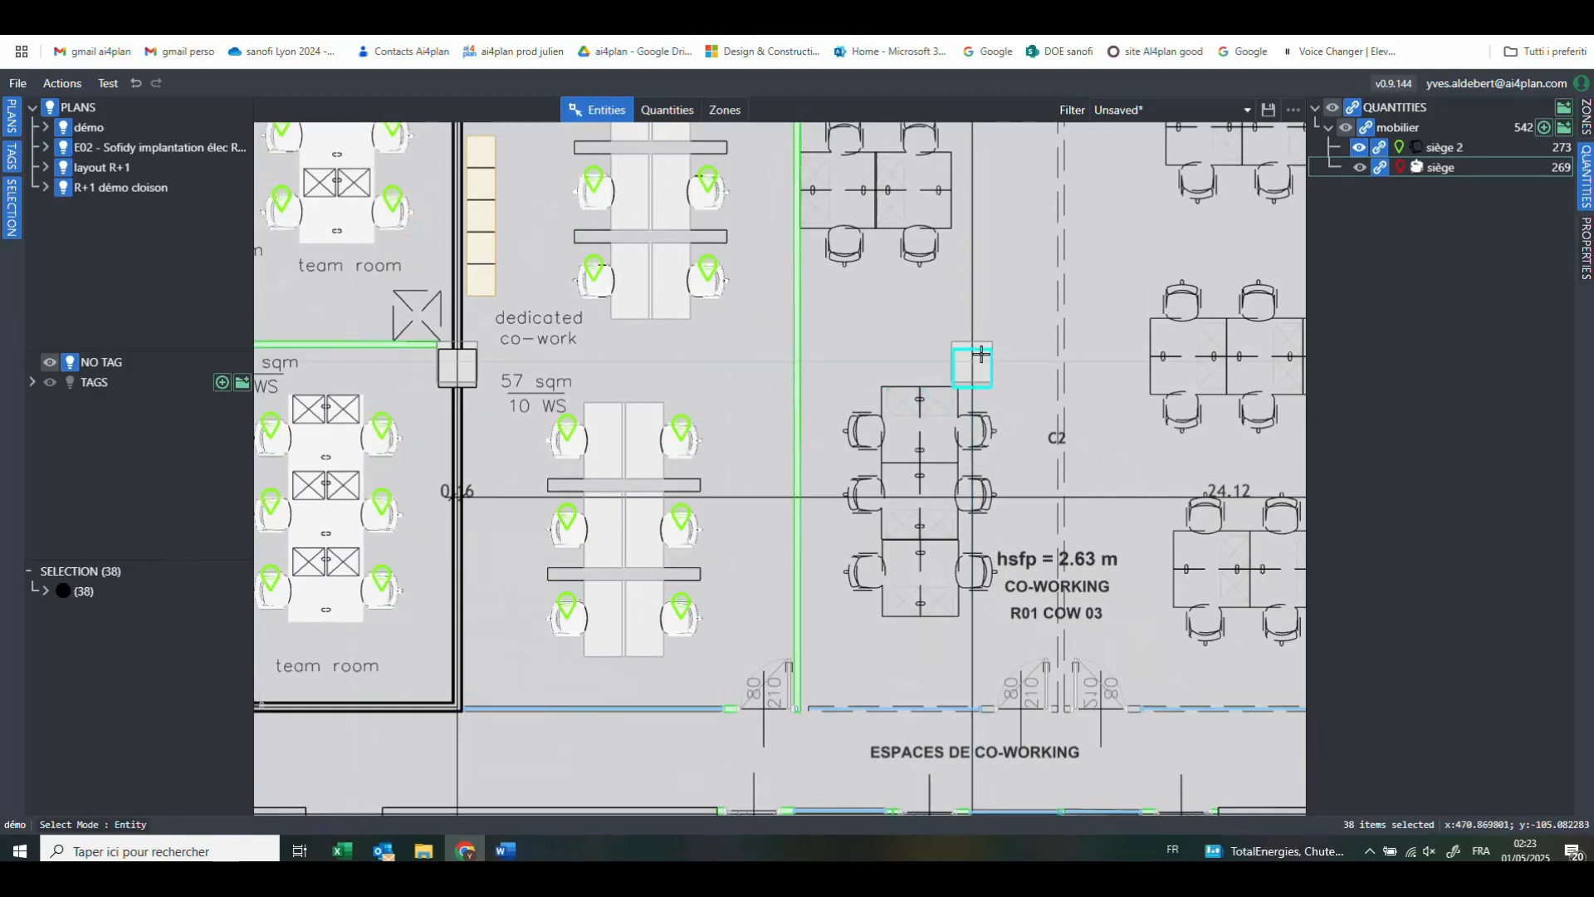
pyautogui.scroll(-4, 929, 396)
pyautogui.scroll(3, 582, 457)
pyautogui.scroll(-5, 582, 457)
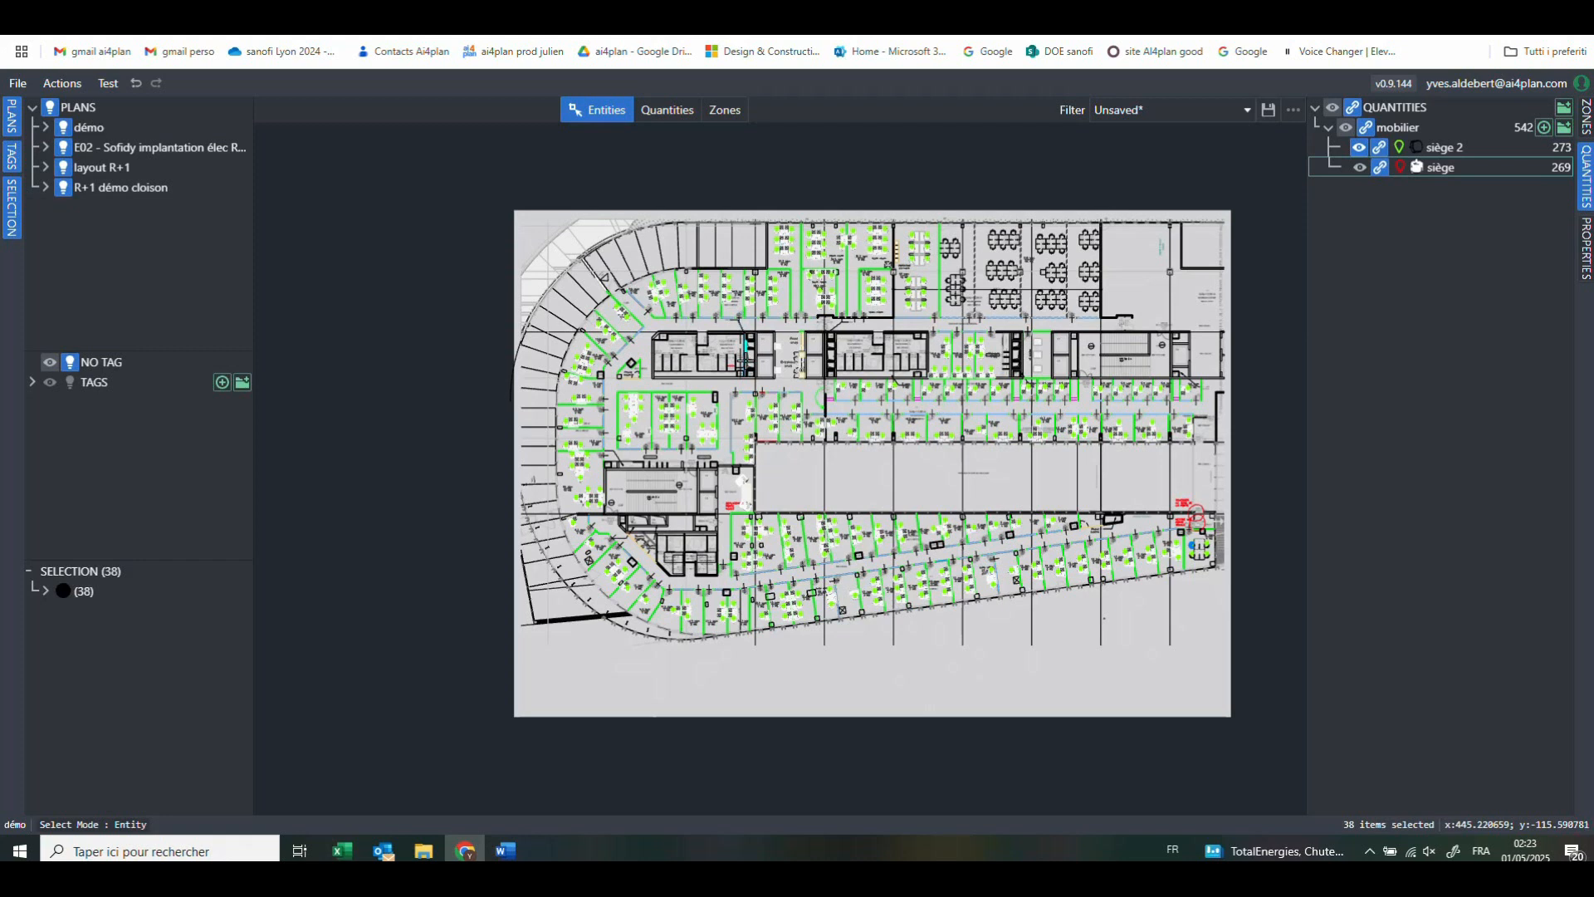
pyautogui.scroll(5, 747, 493)
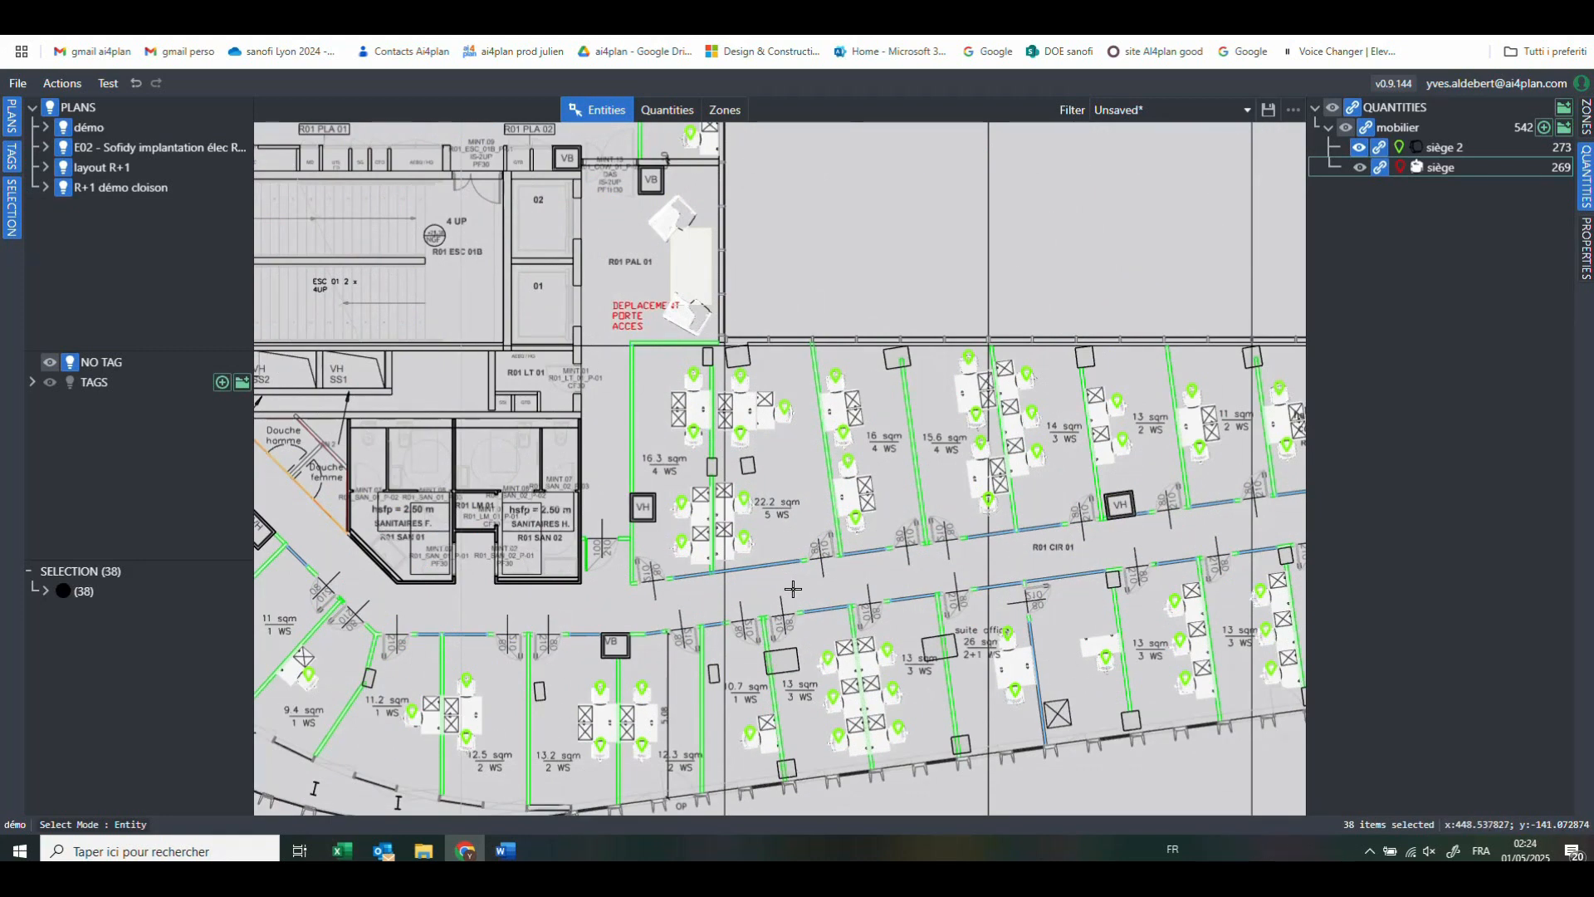
# Examine the backrest and rear-tab linework of the lowest siège 2 chair in the 22.2 sqm, 5 WS office
pyautogui.scroll(3, 780, 566)
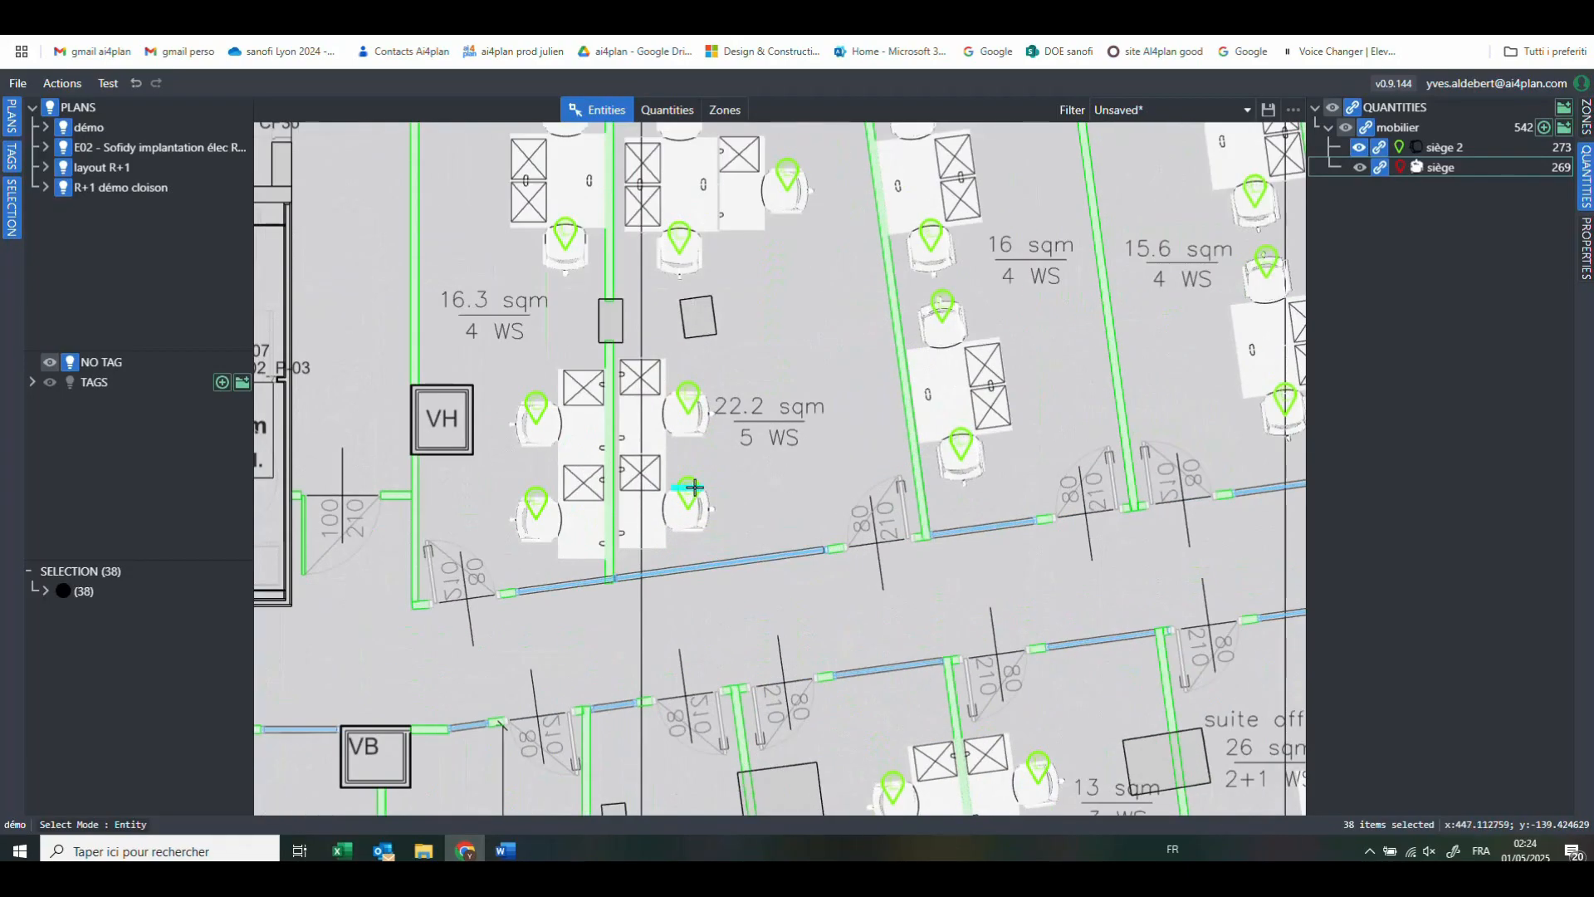
pyautogui.scroll(6, 699, 503)
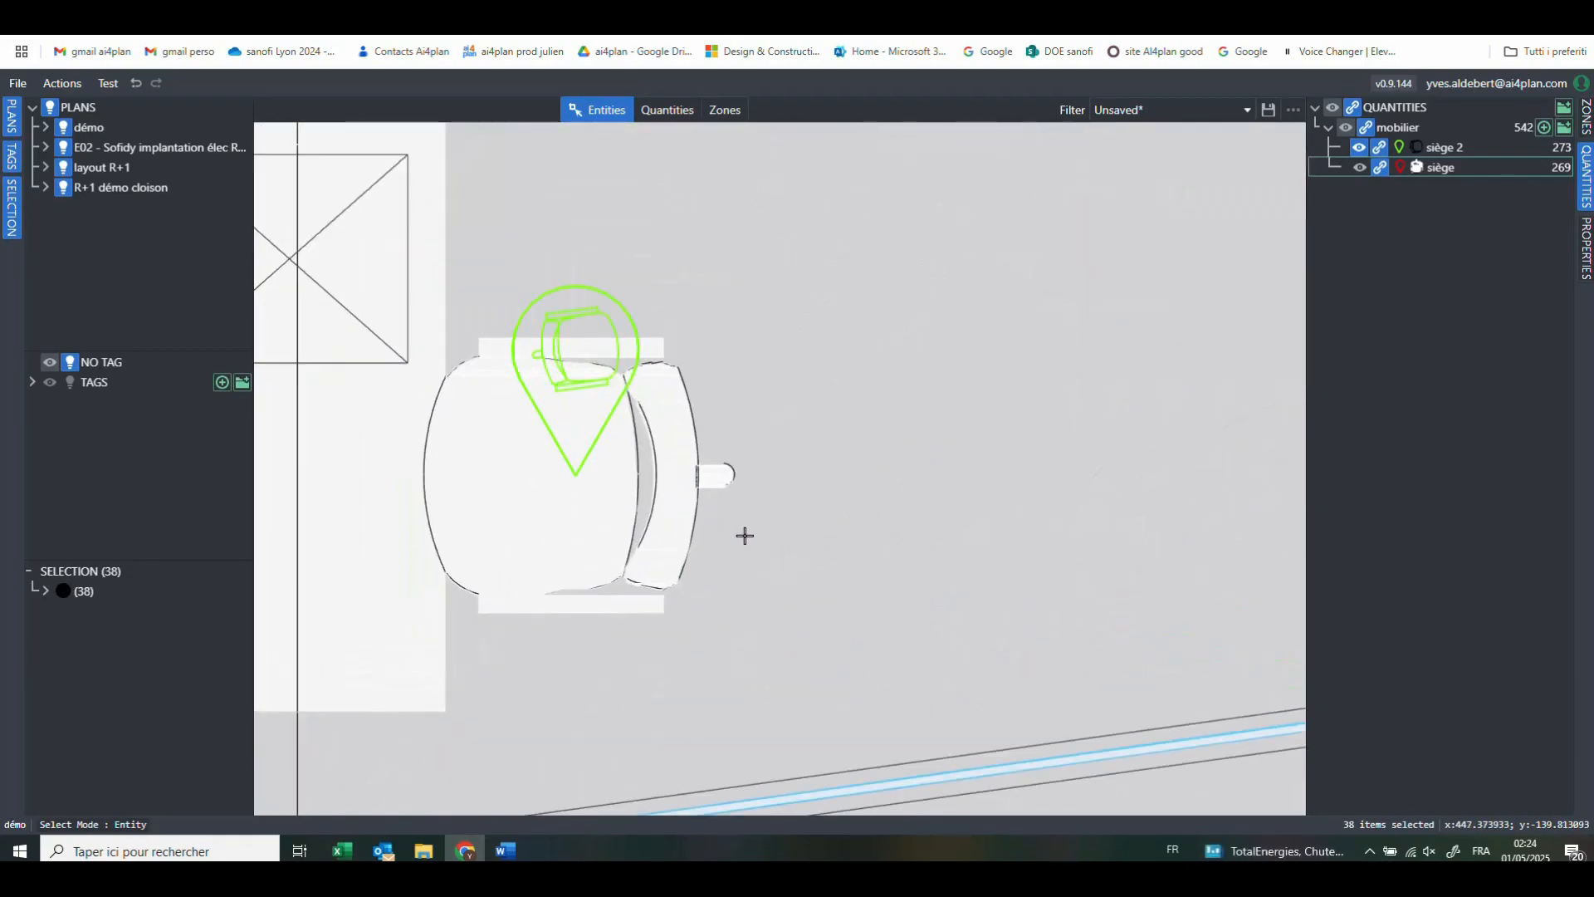
pyautogui.scroll(3, 754, 520)
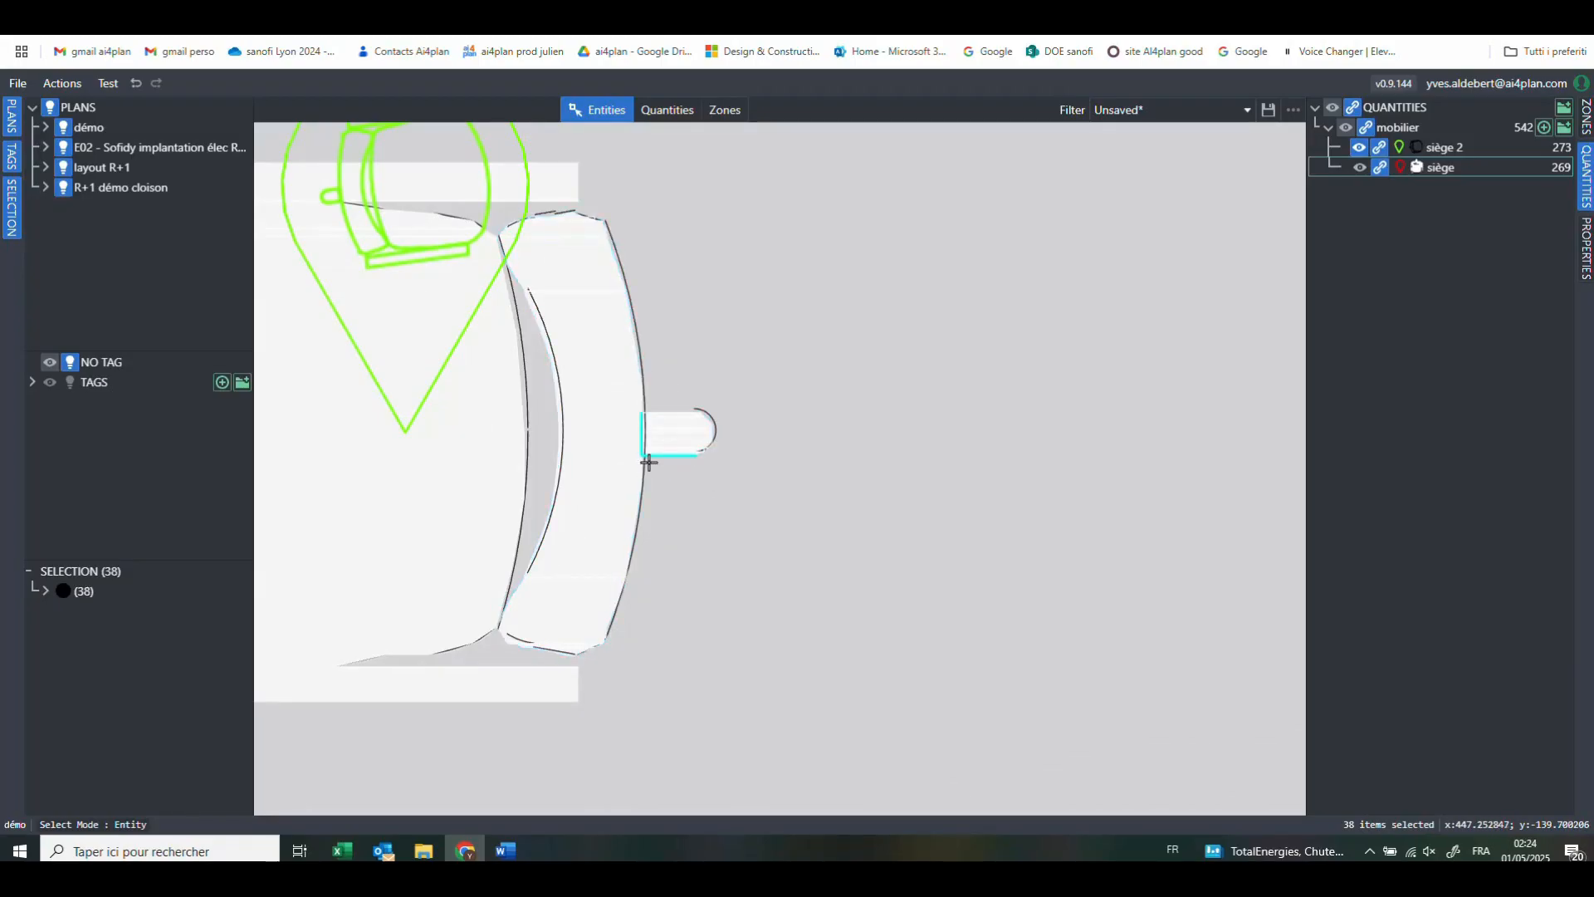
pyautogui.scroll(2, 664, 435)
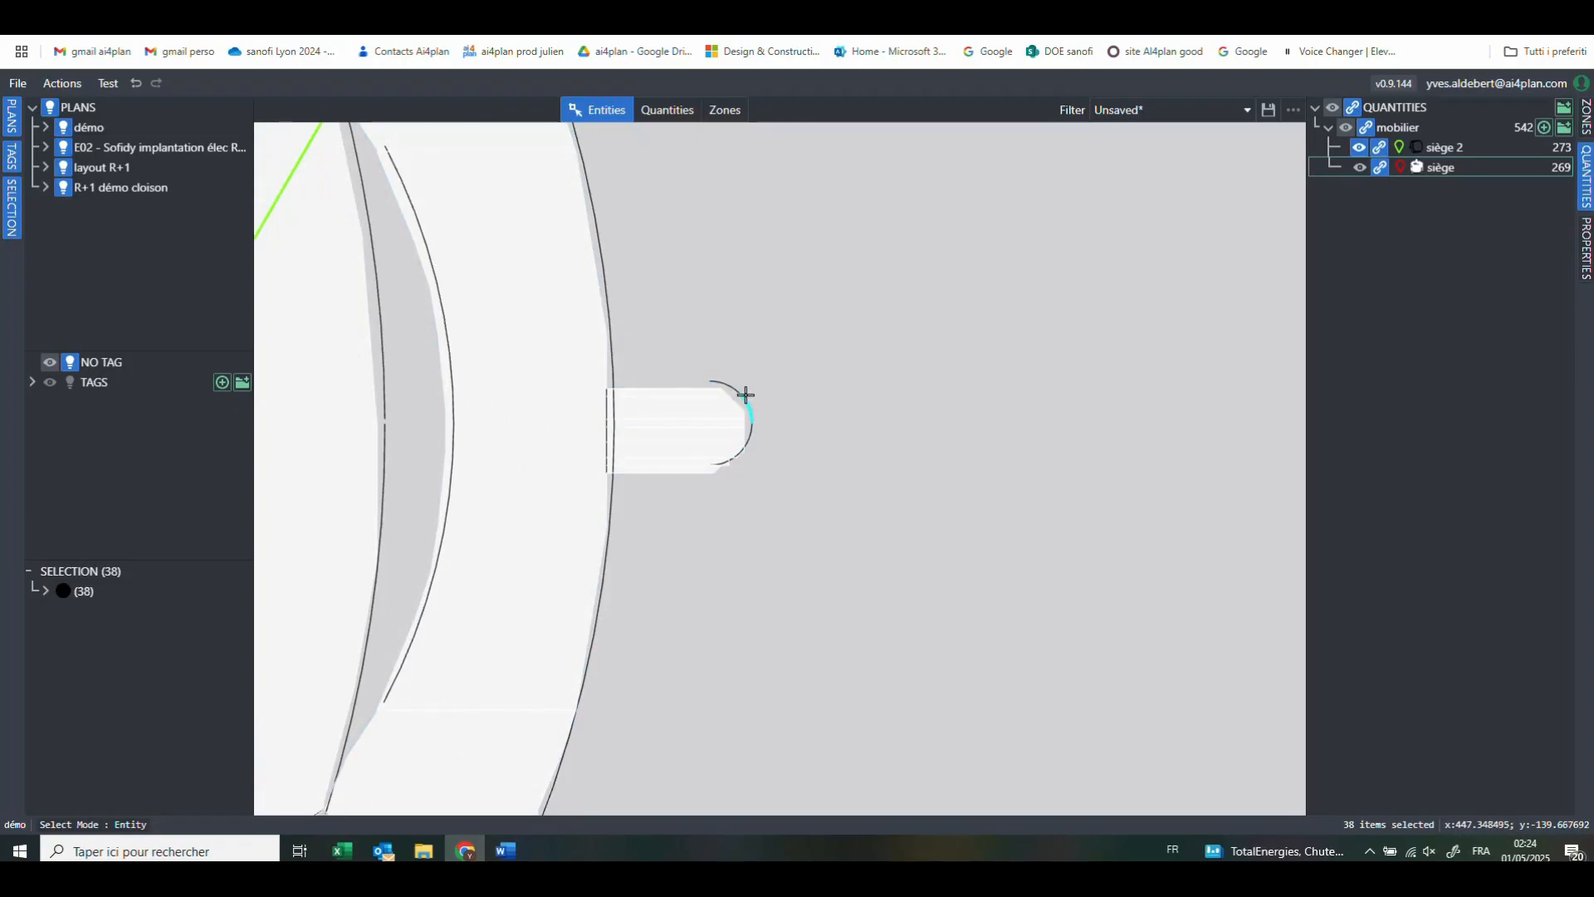
# Review the siège 2 markers from the 22.2 sqm office outward to the whole floor and the curved wing's offices
pyautogui.scroll(-4, 772, 376)
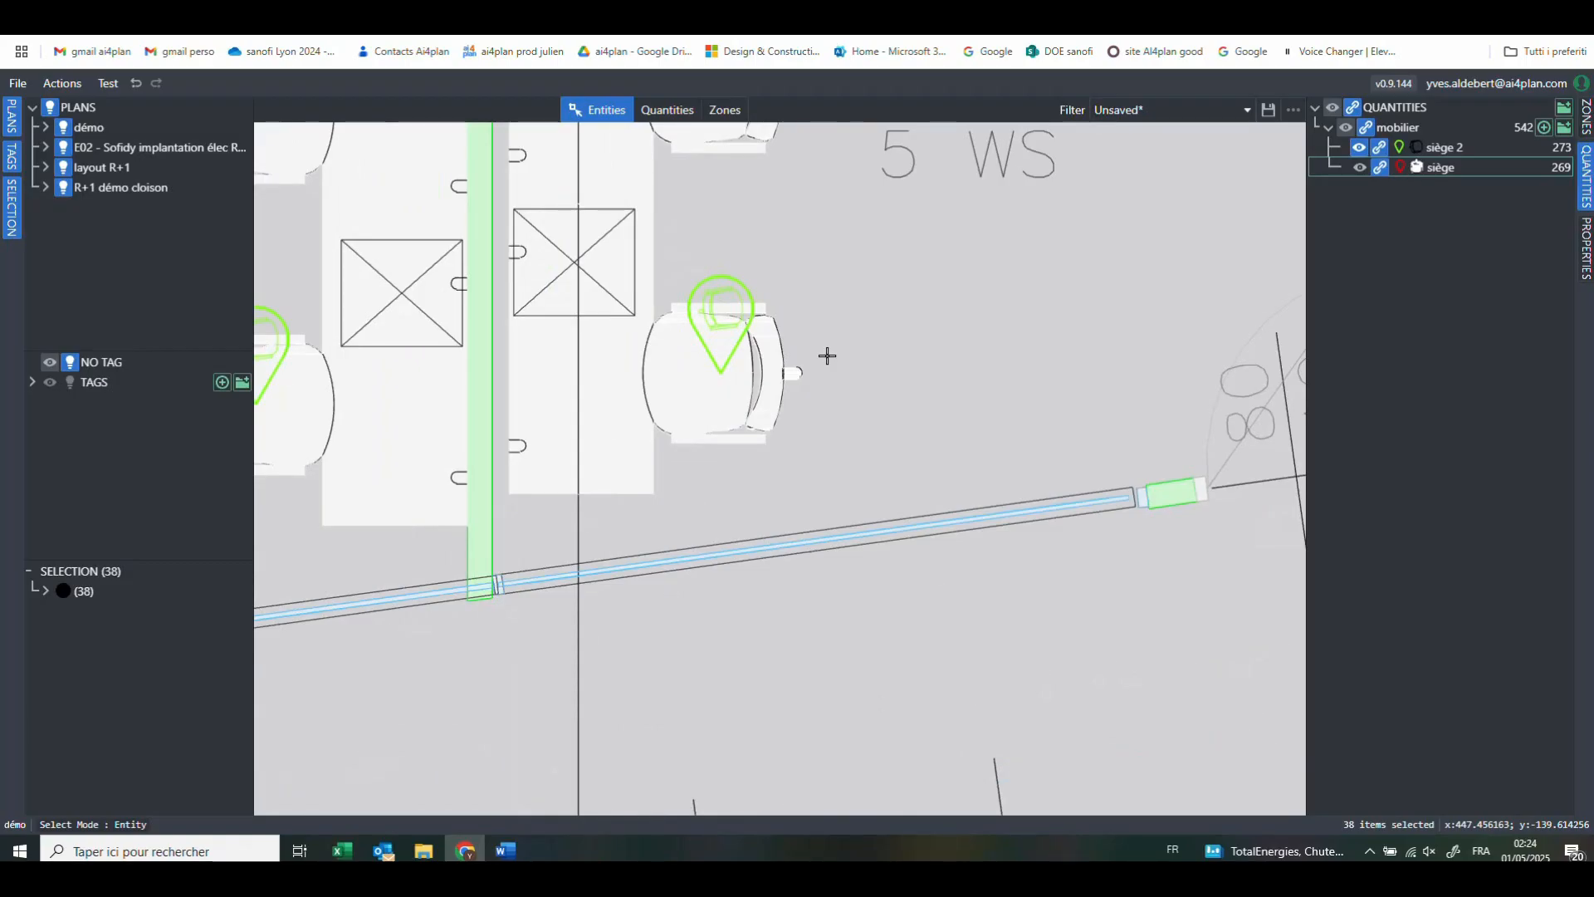
pyautogui.scroll(-5, 827, 355)
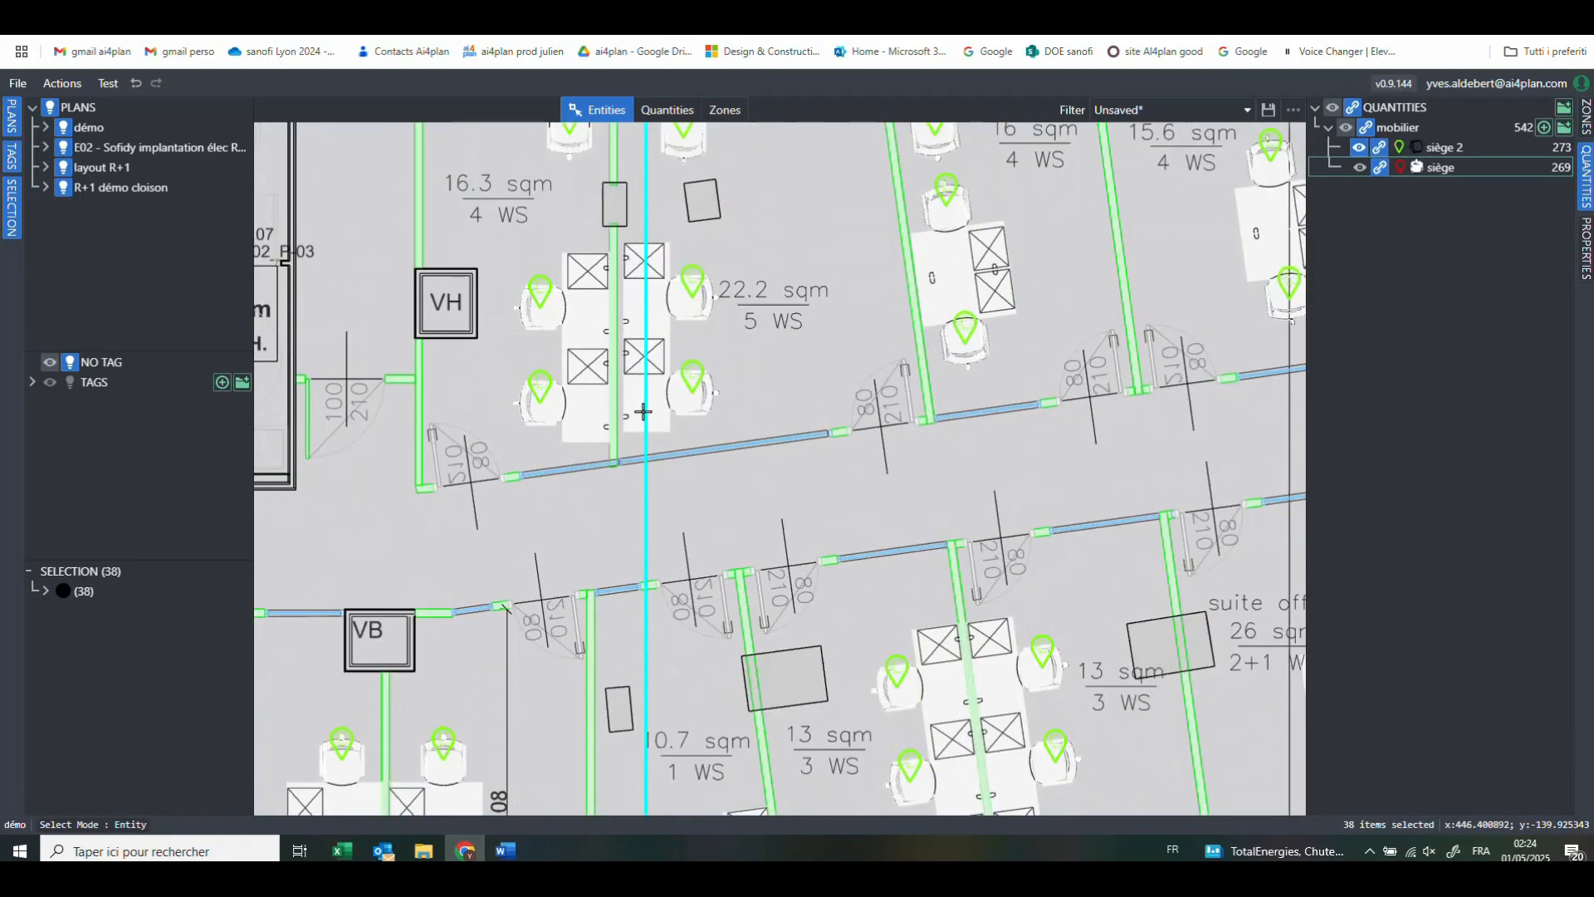
pyautogui.scroll(-4, 668, 482)
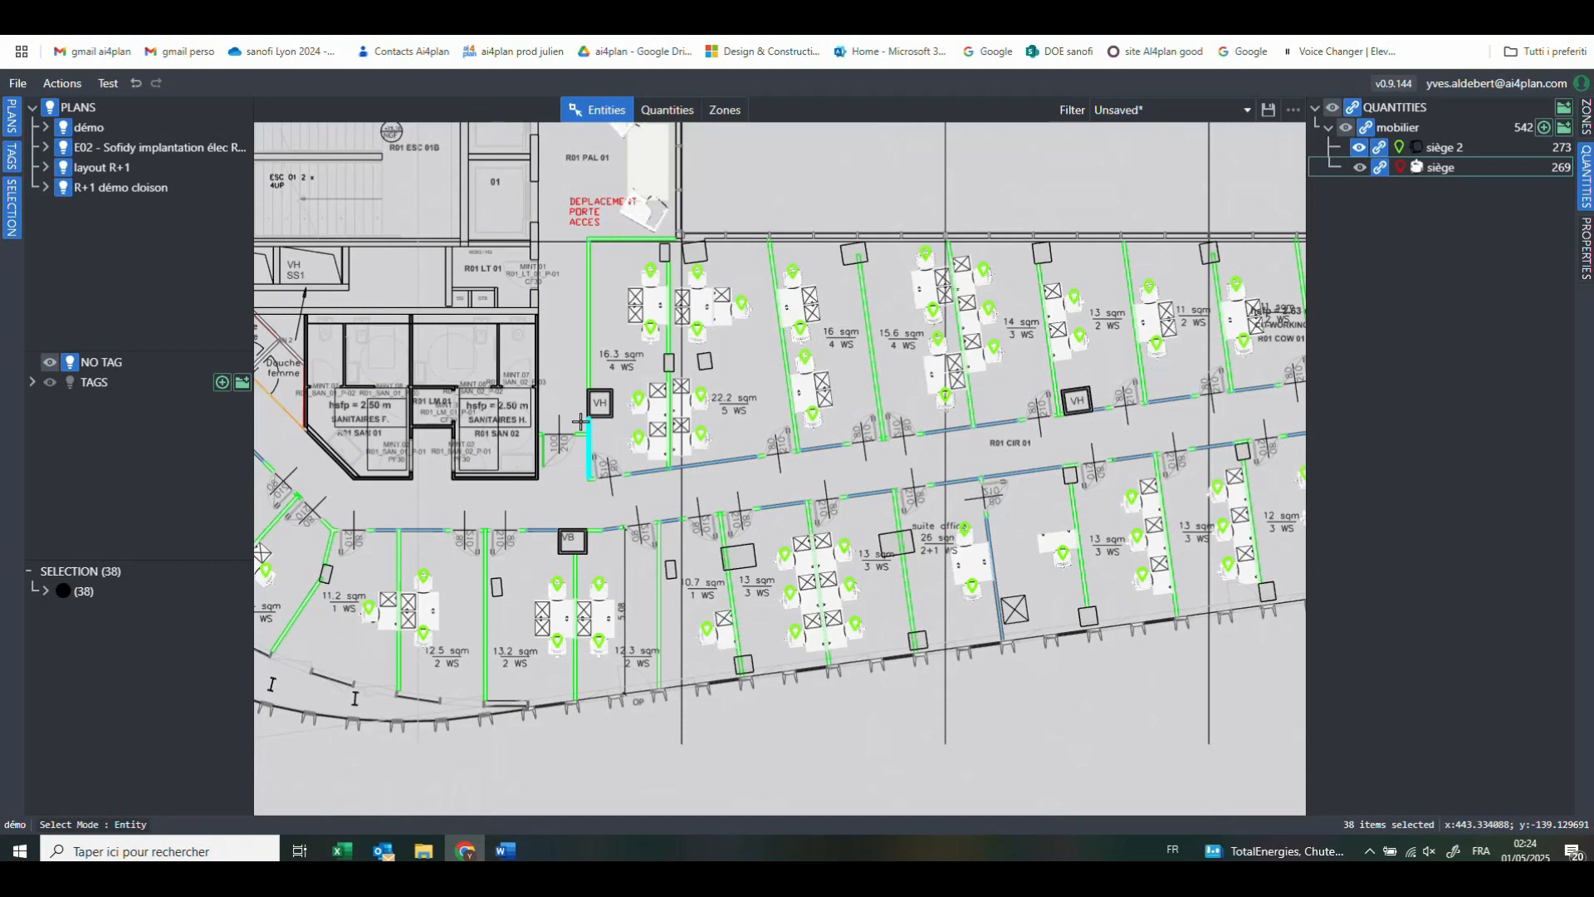
pyautogui.scroll(-3, 581, 422)
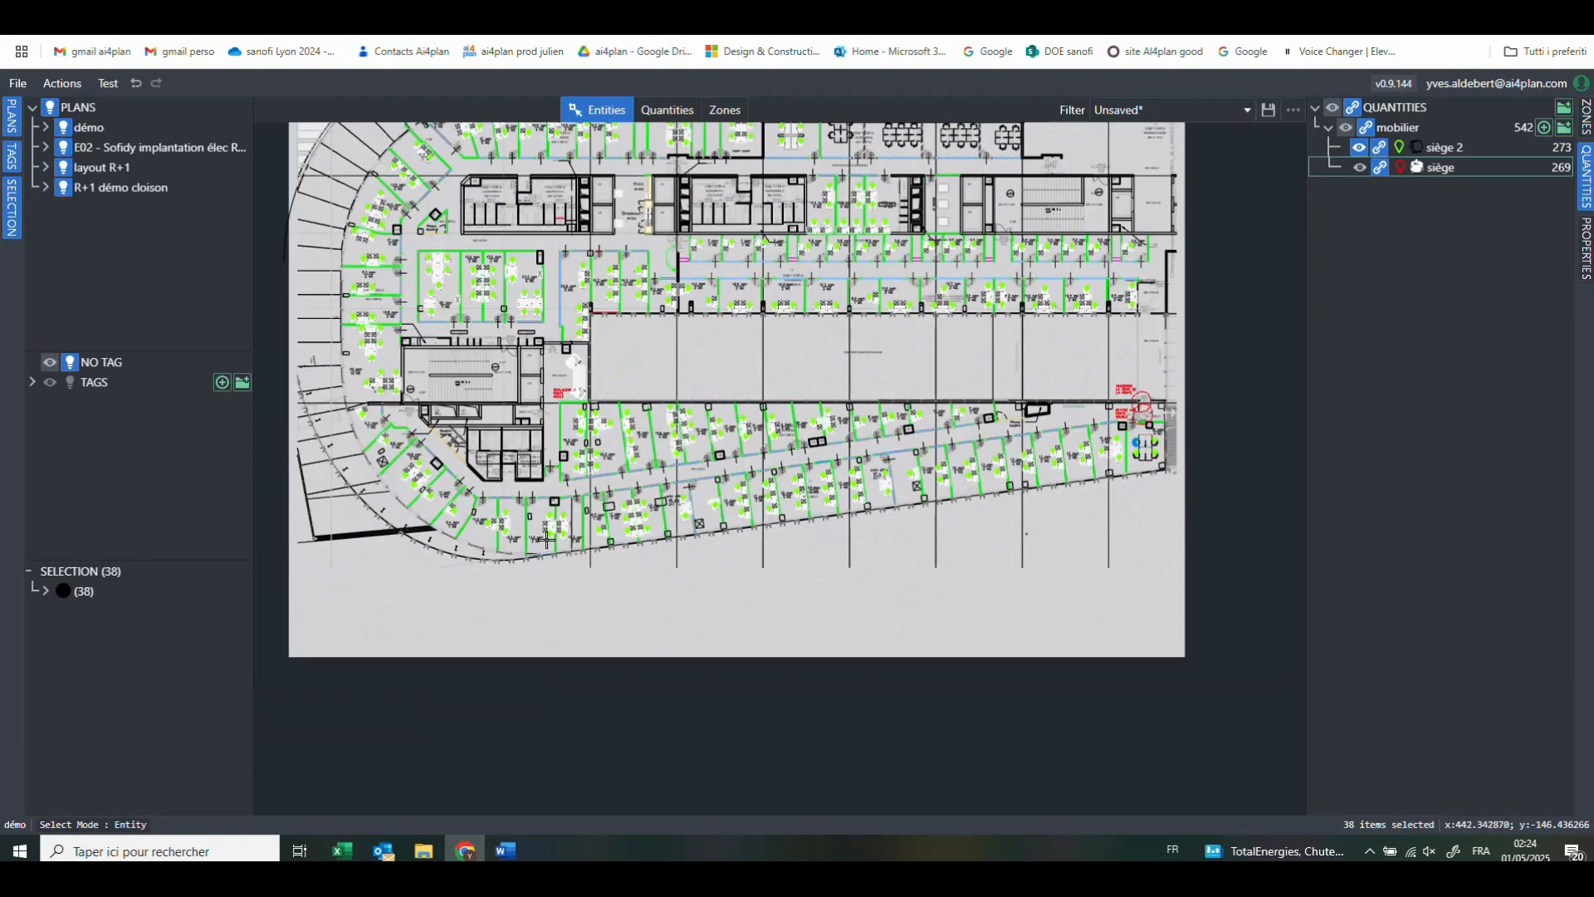
pyautogui.scroll(-3, 534, 576)
pyautogui.scroll(4, 432, 325)
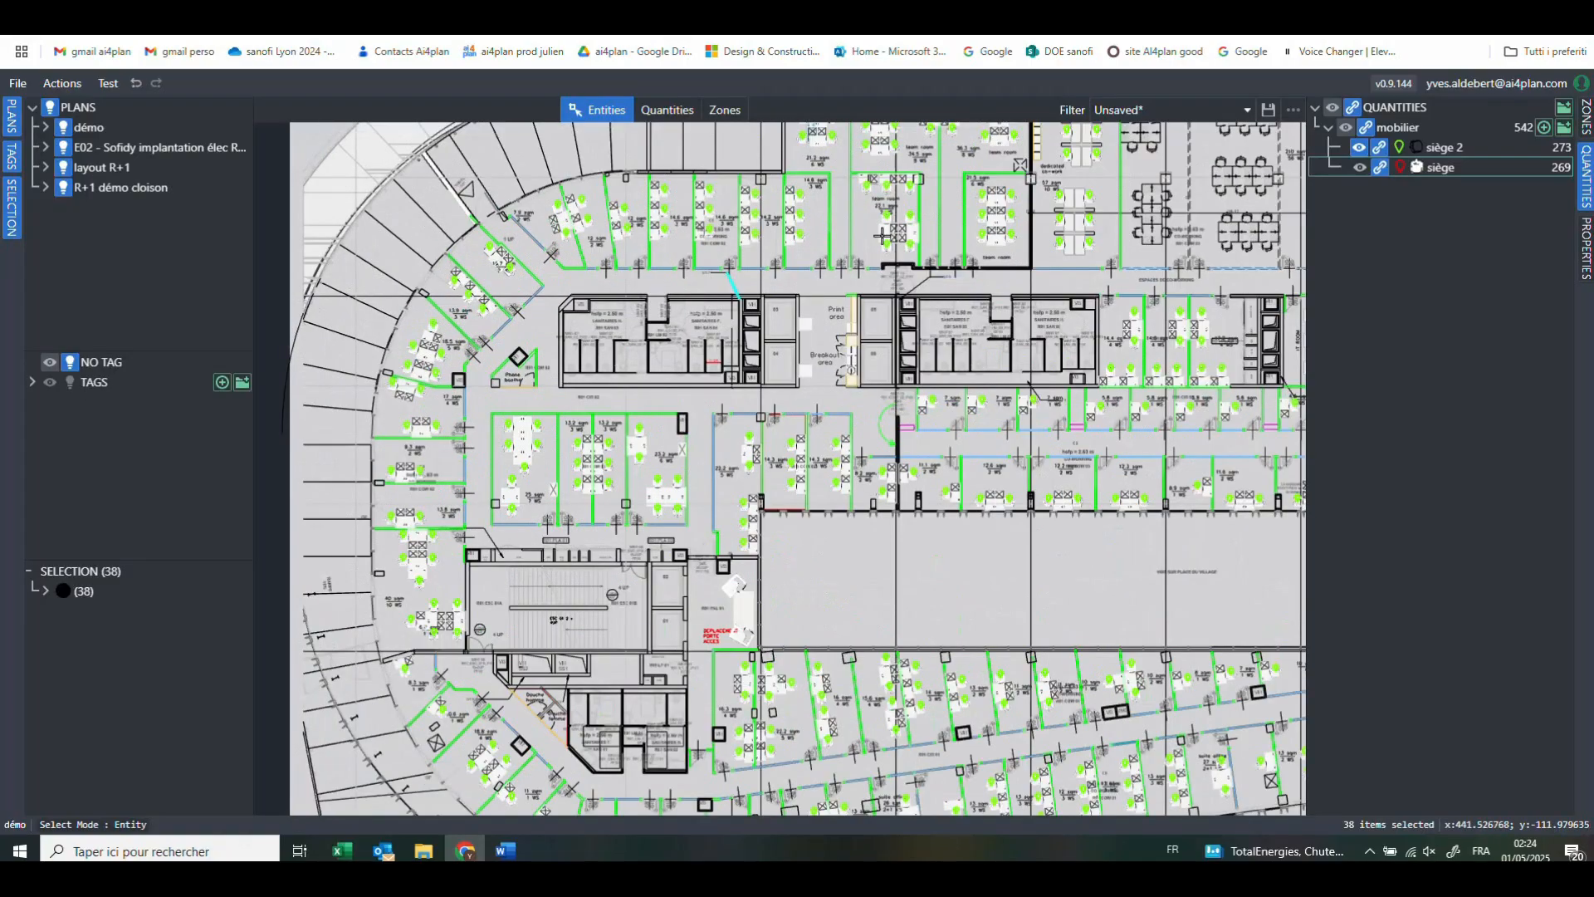